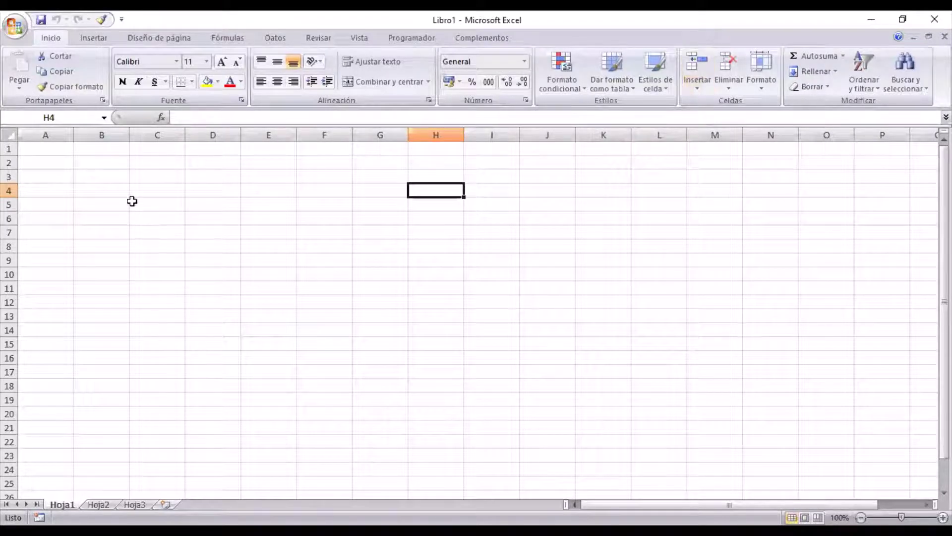
# Step: Enter the Term and Gearing labels with values 7 and 80% in B3:C4
pyautogui.click(109, 181)
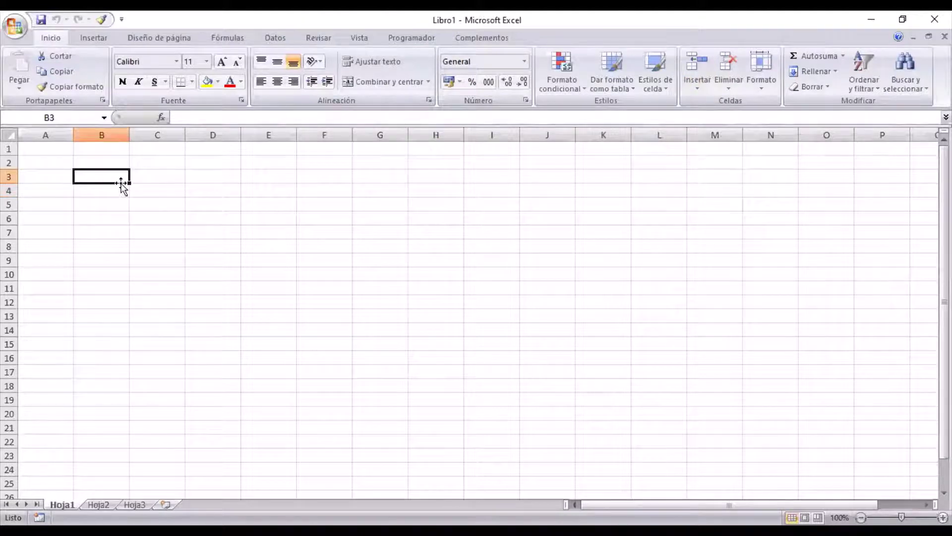
pyautogui.write('Term')
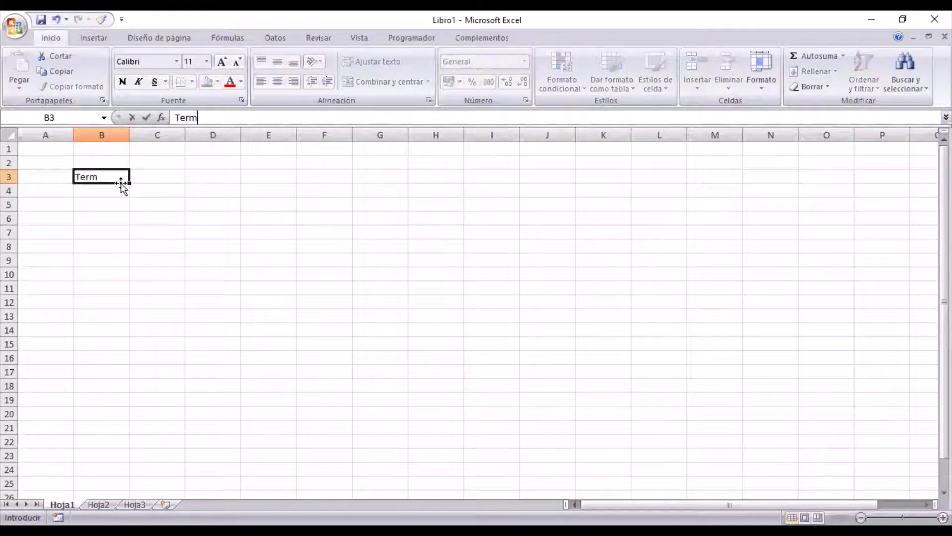
pyautogui.press('Return')
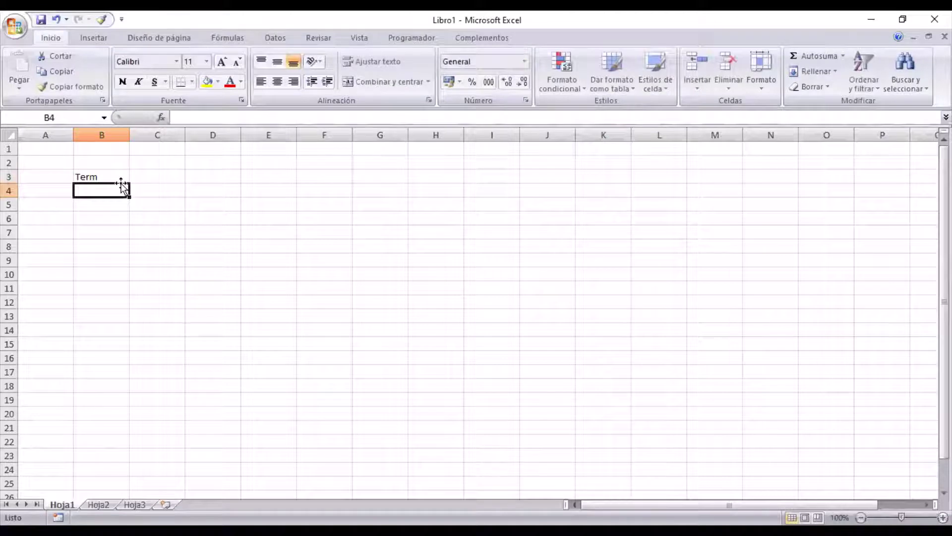
pyautogui.write('Gearing')
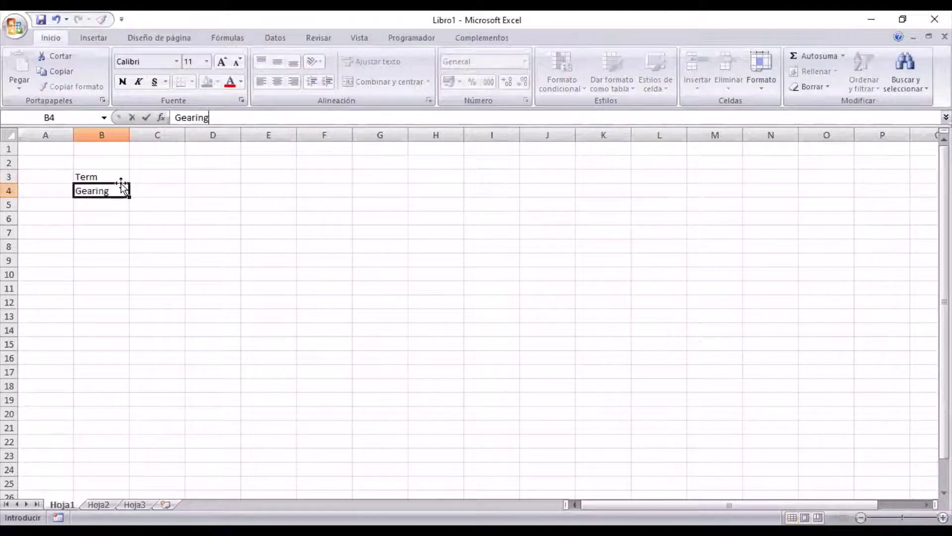
pyautogui.click(121, 182)
pyautogui.press('Right')
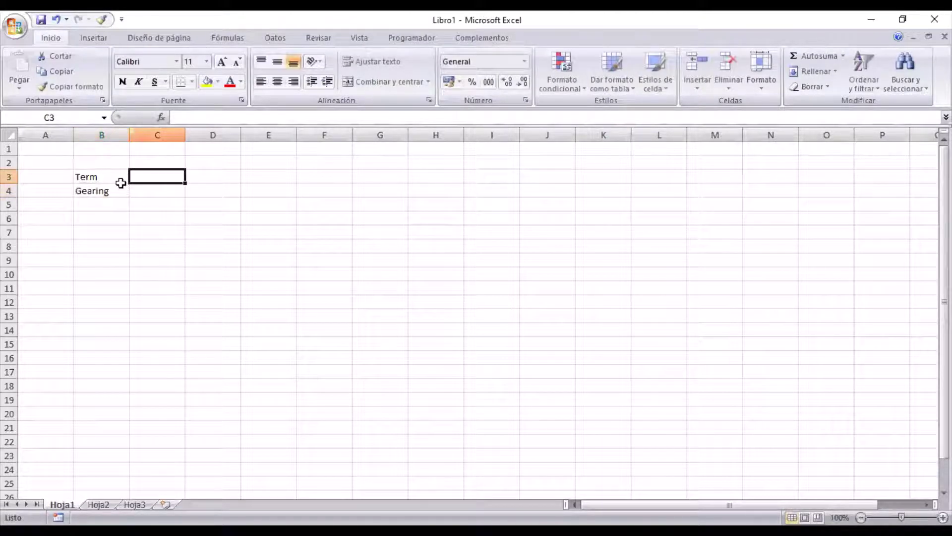
pyautogui.write('7')
pyautogui.press('Return')
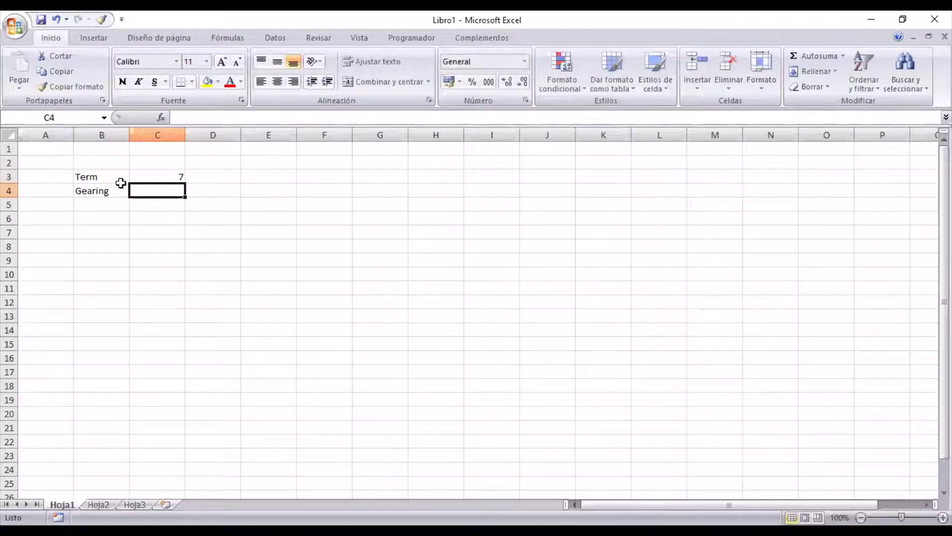
pyautogui.write('0.8')
pyautogui.press('Return')
pyautogui.press('Up')
pyautogui.click(472, 82)
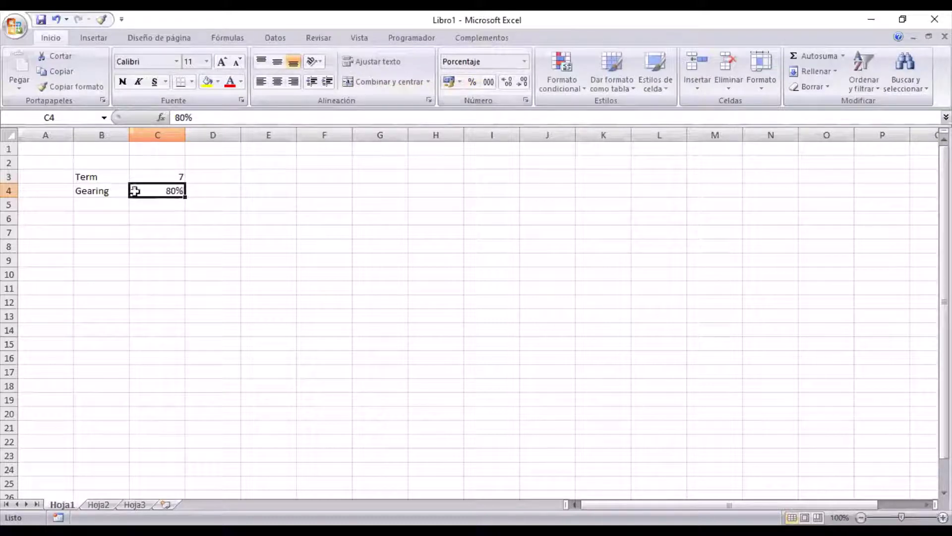
# Step: Add Min DSCR 1.2 in row 5 and an 'Interest rate (all-in)' label in B6
pyautogui.click(102, 203)
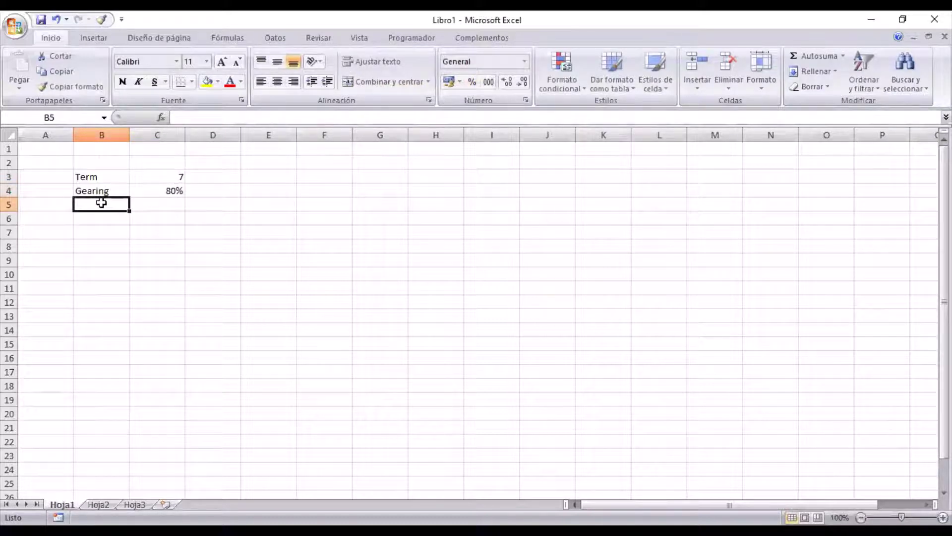
pyautogui.write('Min')
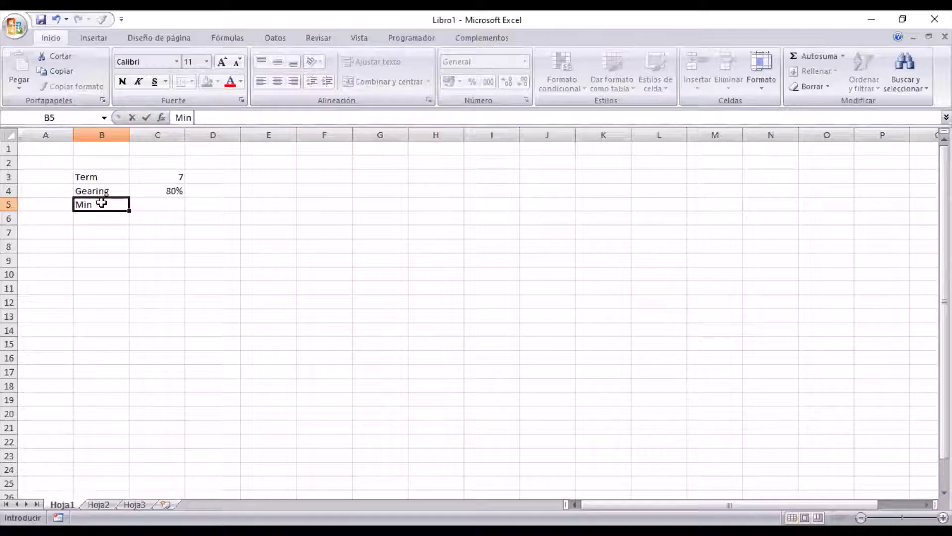
pyautogui.write(' DSCR')
pyautogui.press('Return')
pyautogui.press('Up')
pyautogui.press('Right')
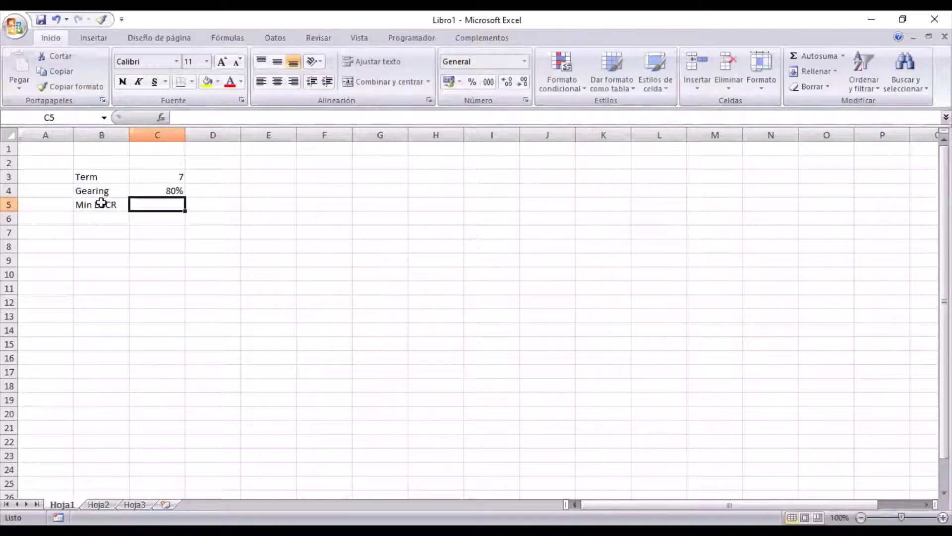
pyautogui.write('1.2')
pyautogui.press('Return')
pyautogui.press('Left')
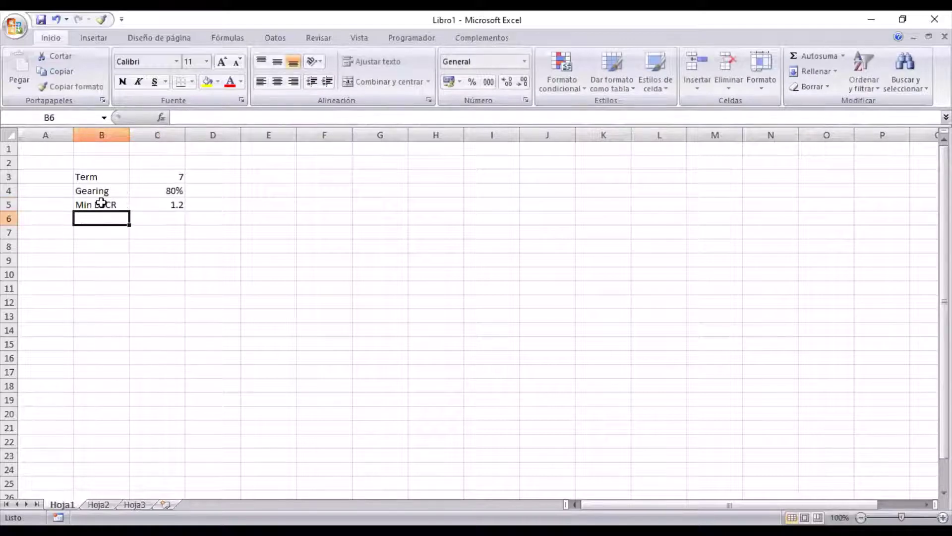
pyautogui.write('Int')
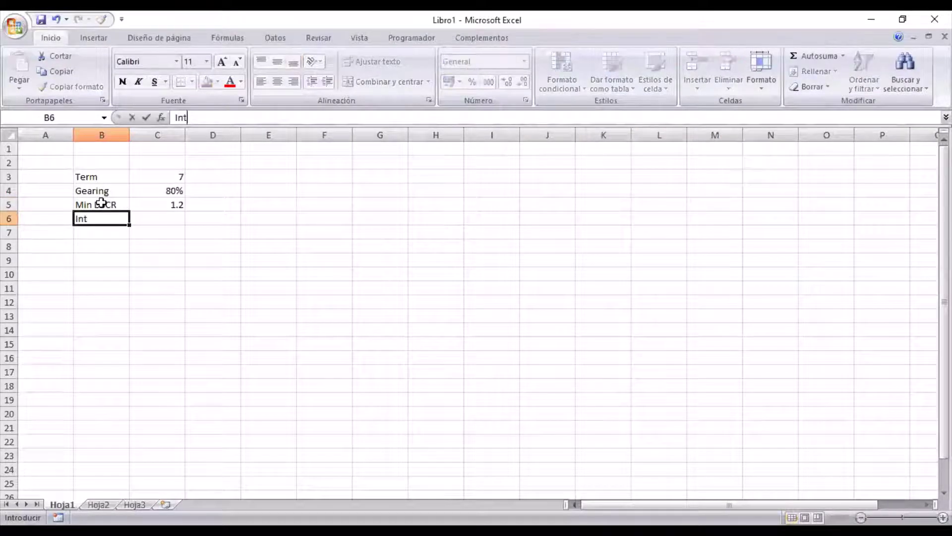
pyautogui.write('erest rate (')
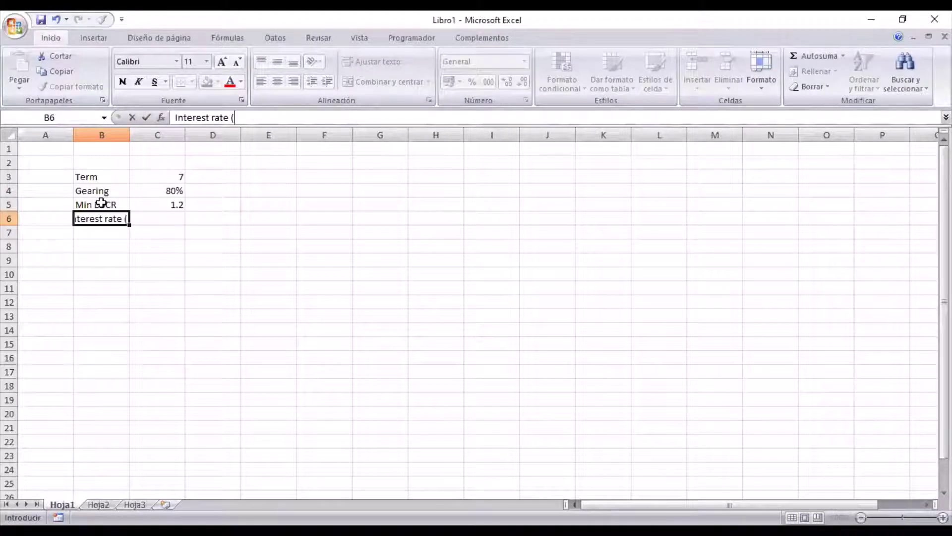
pyautogui.write('all-in)')
pyautogui.press('Return')
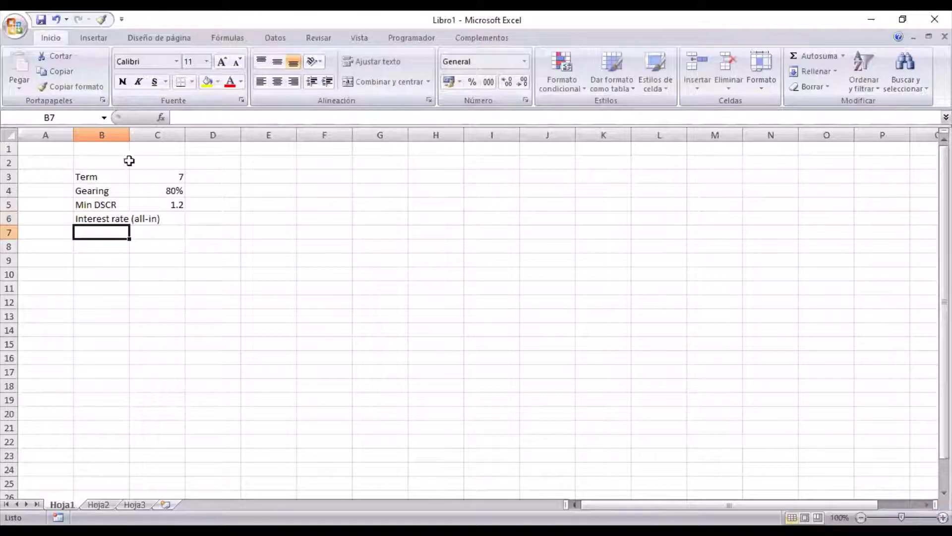
# Step: Autofit column B and narrow columns E through I into thin spacers
pyautogui.doubleClick(130, 134)
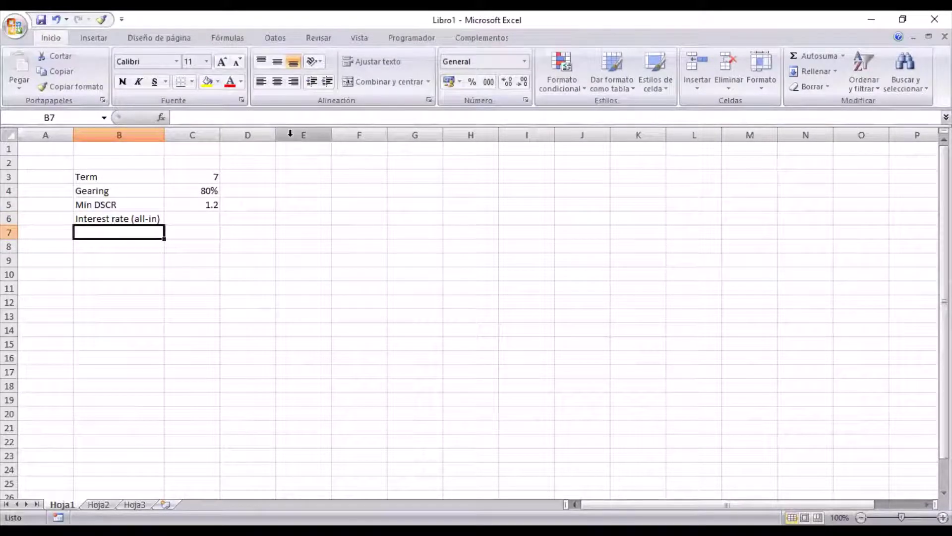
pyautogui.moveTo(292, 135); pyautogui.dragTo(383, 134)
pyautogui.keyDown('shift'); pyautogui.click(502, 135); pyautogui.keyUp('shift')
pyautogui.moveTo(499, 136); pyautogui.dragTo(458, 147)
# Step: Label B8 'Period' and start the timeline with 0 in J8
pyautogui.click(106, 248)
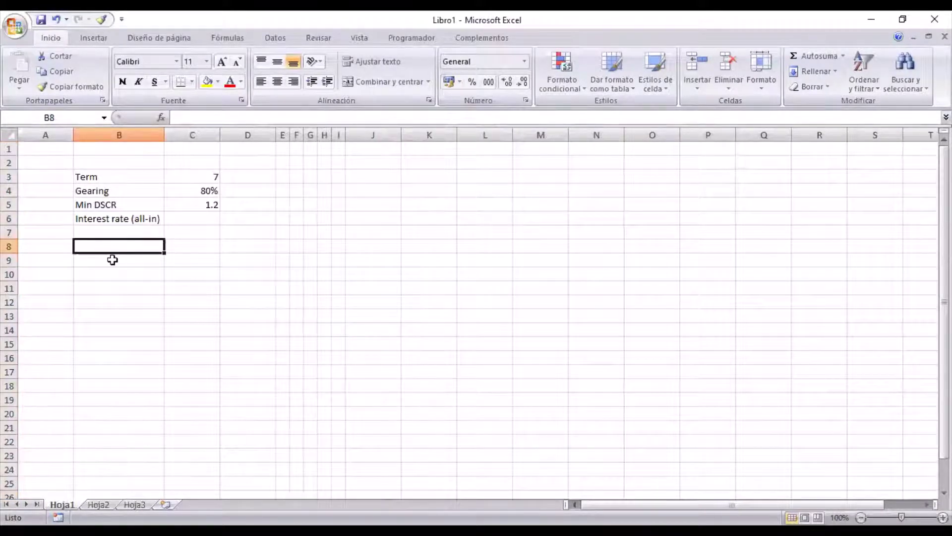
pyautogui.write('Period')
pyautogui.press('Return')
pyautogui.press('Up')
pyautogui.press('Right')
pyautogui.press('Right')
pyautogui.press('Right')
pyautogui.press('Right')
pyautogui.press('Right')
pyautogui.press('Right')
pyautogui.press('Right')
pyautogui.press('Right')
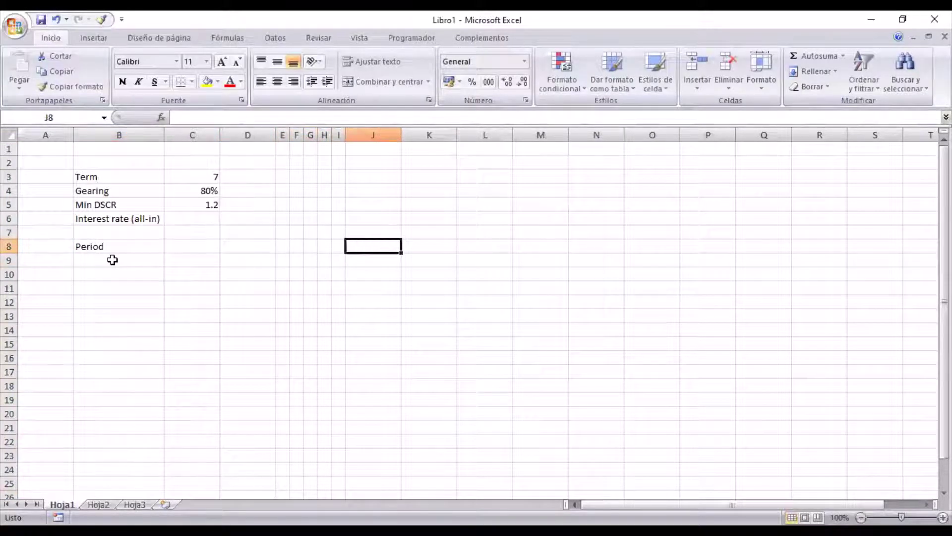
pyautogui.write('0')
# Step: Number periods 1 to 10 across K8:T8 with =+J8+1, and narrow column A
pyautogui.press('Right')
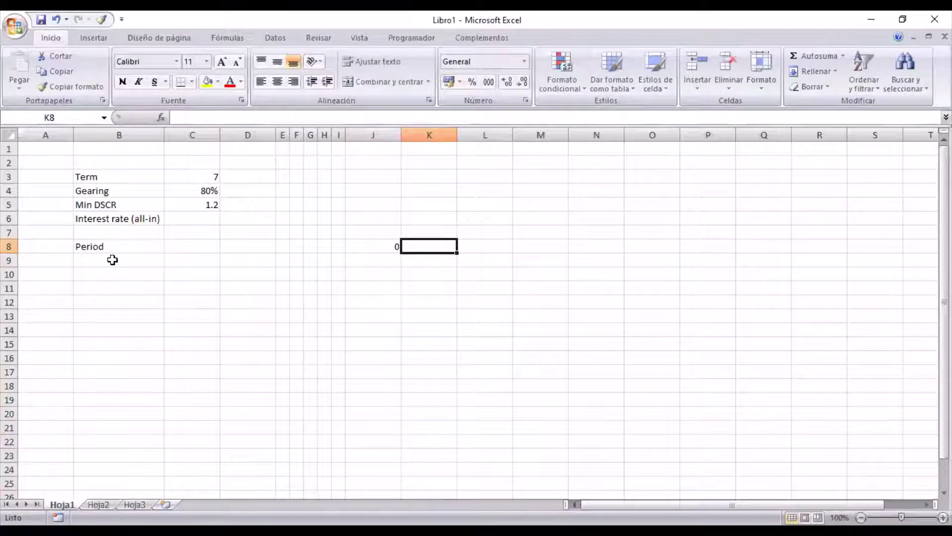
pyautogui.write('=+')
pyautogui.press('Left')
pyautogui.write('+1')
pyautogui.press('Return')
pyautogui.press('Up')
pyautogui.hotkey('ctrl', 'c')
pyautogui.press('Right')
pyautogui.hotkey('shift', 'Right')
pyautogui.hotkey('shift', 'Right')
pyautogui.hotkey('shift', 'Right')
pyautogui.hotkey('shift', 'Right')
pyautogui.hotkey('shift', 'Right')
pyautogui.hotkey('shift', 'Right')
pyautogui.hotkey('shift', 'Right')
pyautogui.hotkey('shift', 'Right')
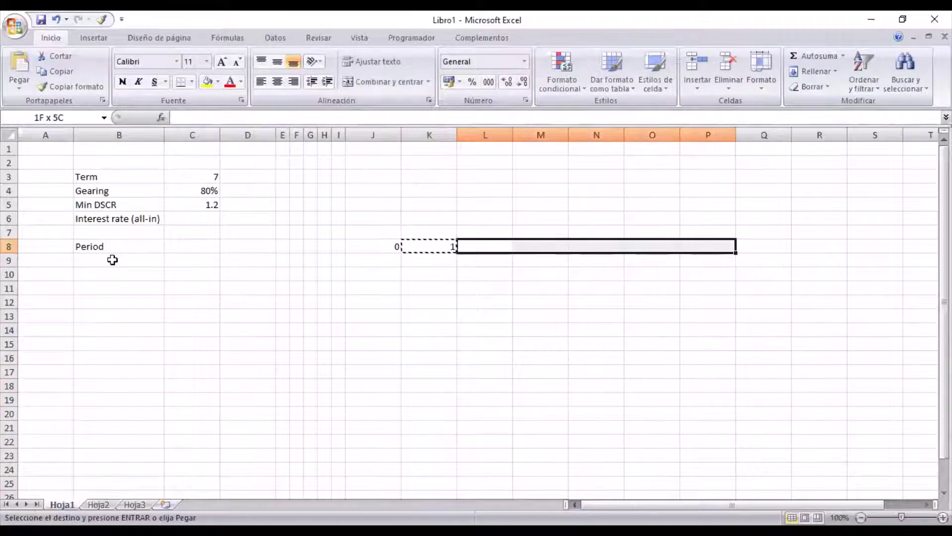
pyautogui.press('Return')
pyautogui.press('Left')
pyautogui.press('Left')
pyautogui.press('Left')
pyautogui.press('Left')
pyautogui.press('Left')
pyautogui.press('Left')
pyautogui.press('Left')
pyautogui.press('Left')
pyautogui.press('Left')
pyautogui.press('Left')
pyautogui.press('Left')
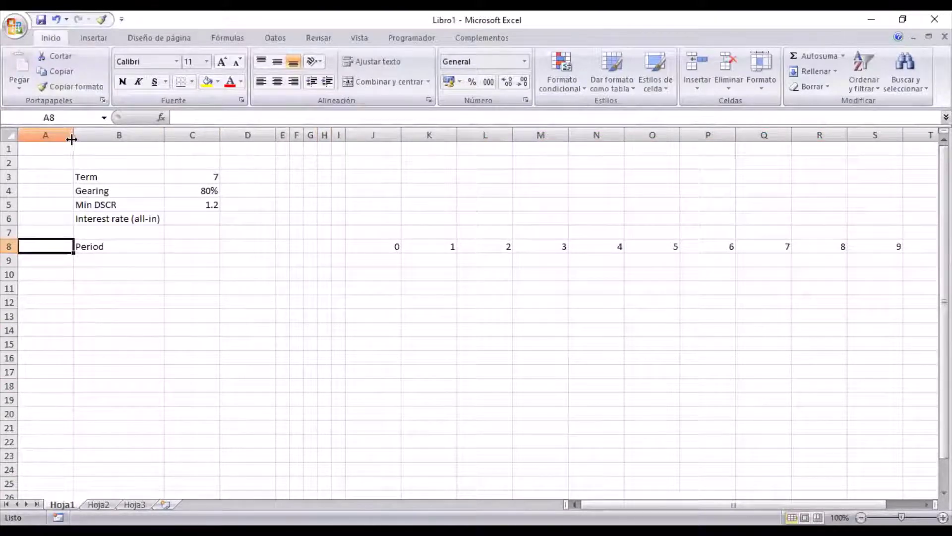
pyautogui.moveTo(74, 135); pyautogui.dragTo(40, 135)
# Step: Label B9 'Period flag' and enter a J9 flag formula comparing the period with term $C$3
pyautogui.click(63, 259)
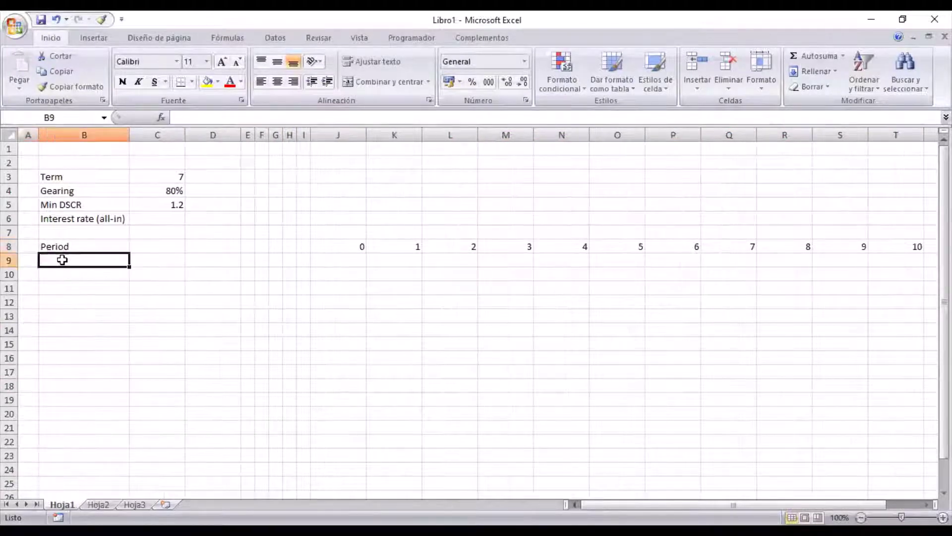
pyautogui.write('Period ')
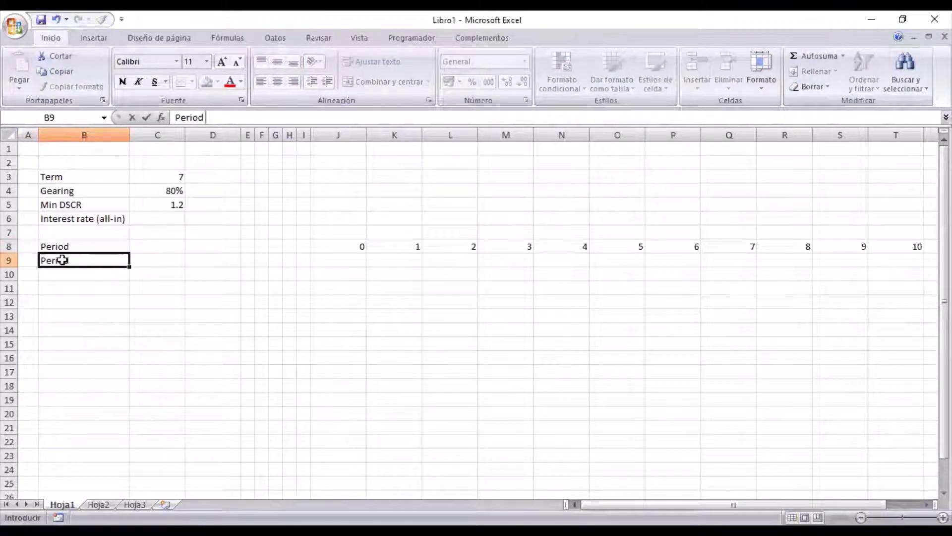
pyautogui.write('flag')
pyautogui.press('Return')
pyautogui.press('Up')
pyautogui.press('Right')
pyautogui.press('Right')
pyautogui.press('Right')
pyautogui.press('Right')
pyautogui.press('Right')
pyautogui.press('Right')
pyautogui.press('Right')
pyautogui.press('Right')
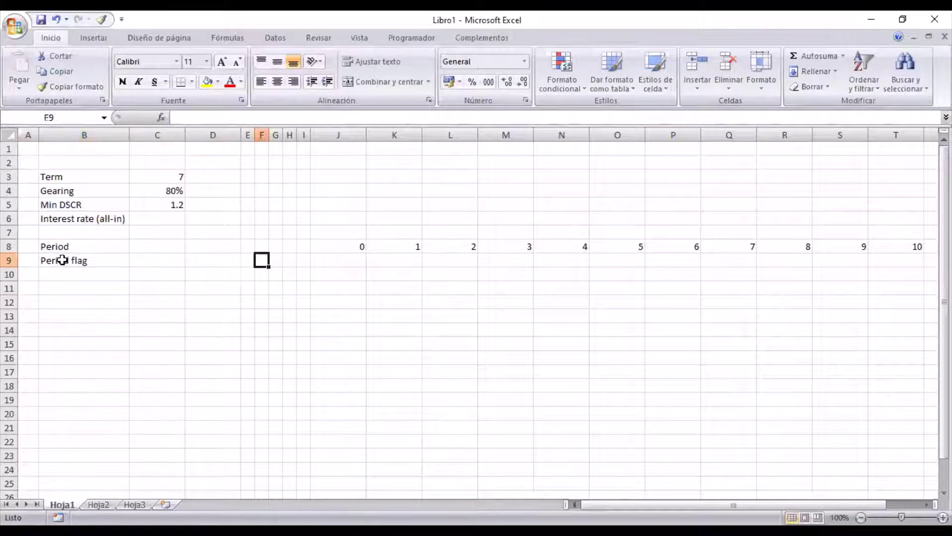
pyautogui.write('+y(')
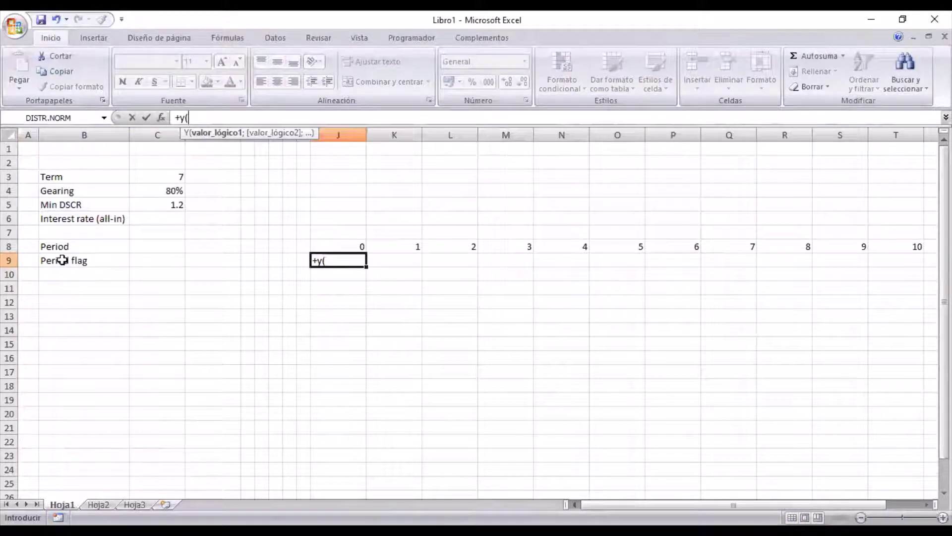
pyautogui.press('Up')
pyautogui.write('>0')
pyautogui.press('BackSpace')
pyautogui.write('=')
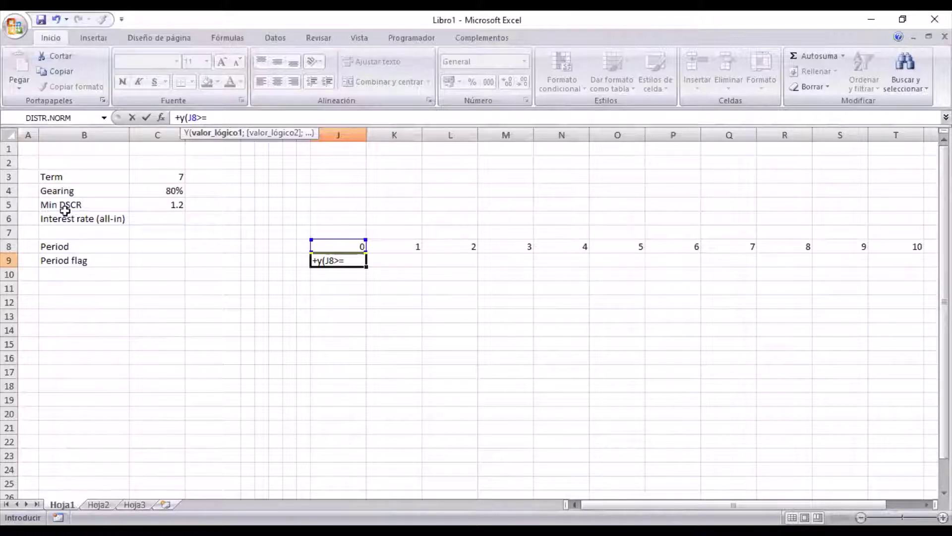
pyautogui.click(151, 177)
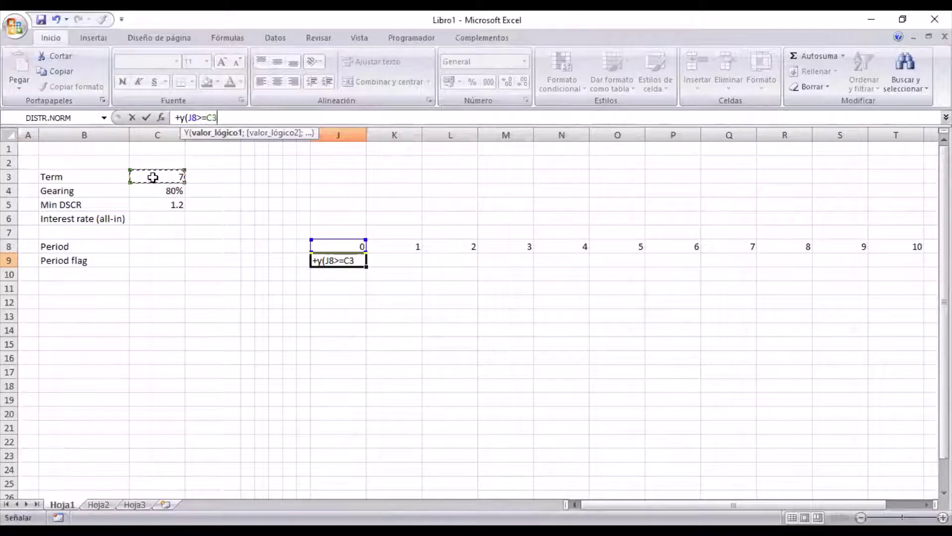
pyautogui.press('F4')
pyautogui.write(';')
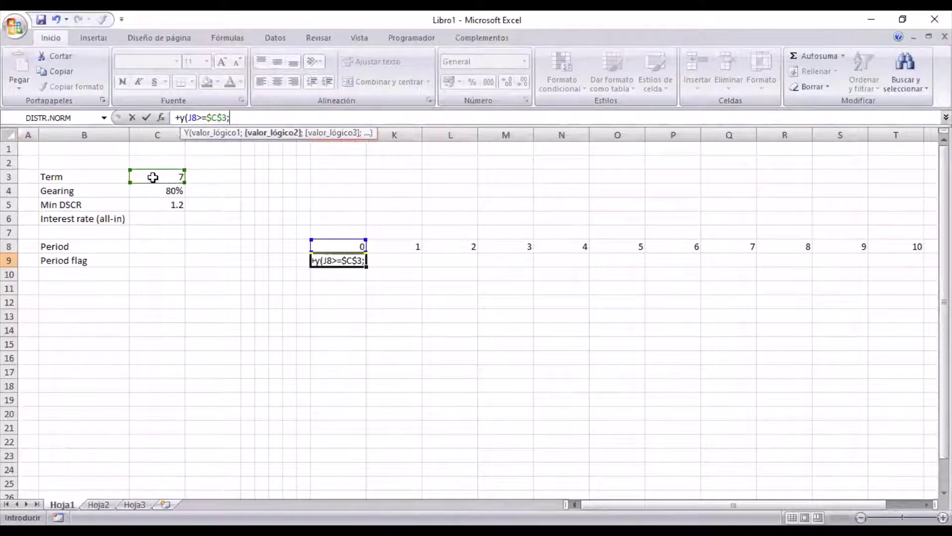
pyautogui.click(346, 246)
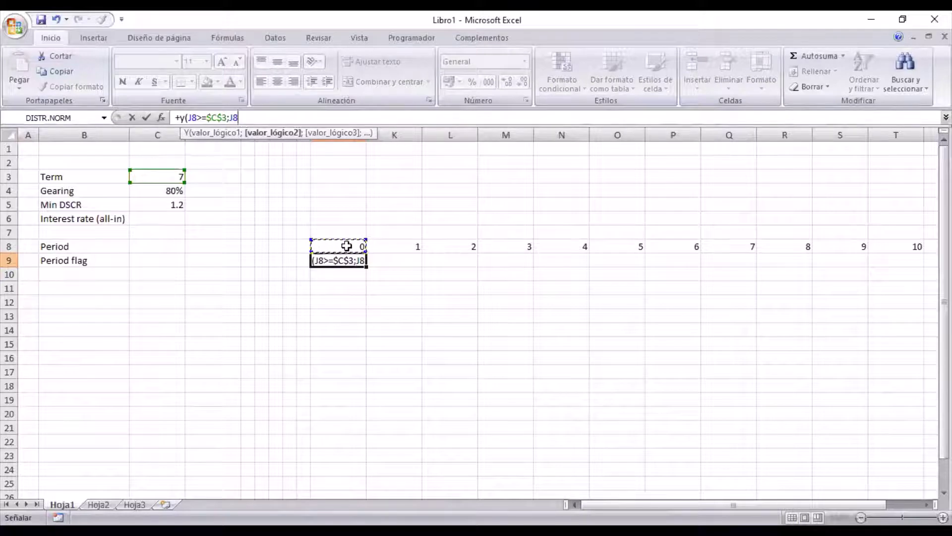
pyautogui.write('<')
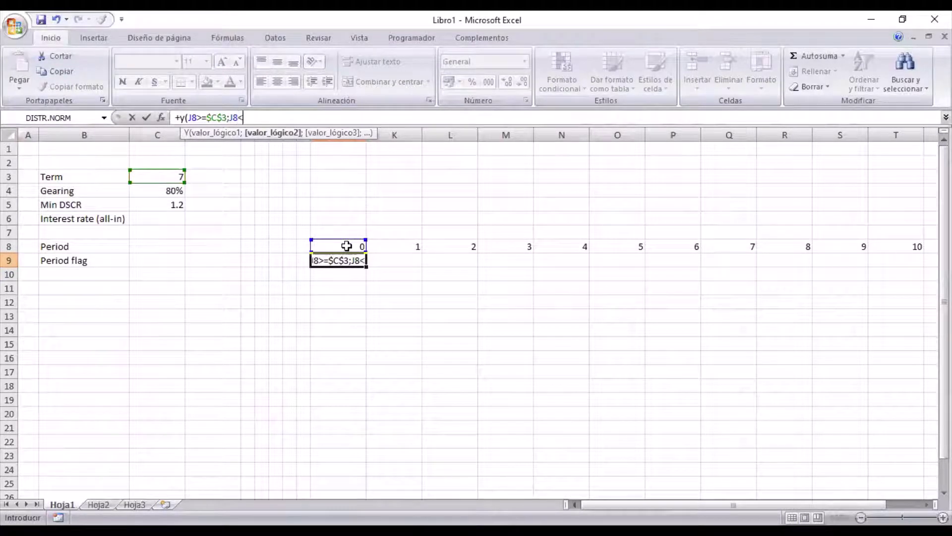
pyautogui.write('>0)*1')
pyautogui.press('Return')
# Step: Copy the flag formula across J9:T9
pyautogui.press('Up')
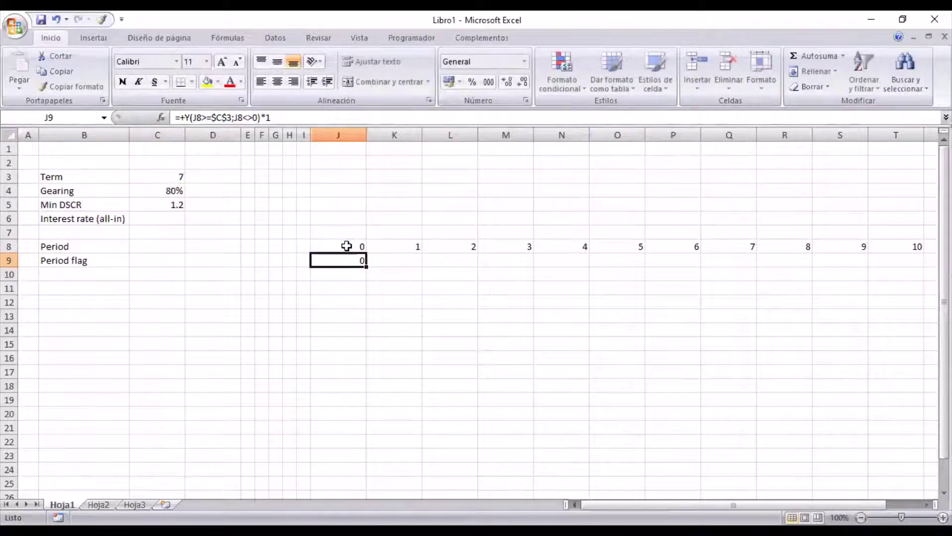
pyautogui.hotkey('ctrl', 'c')
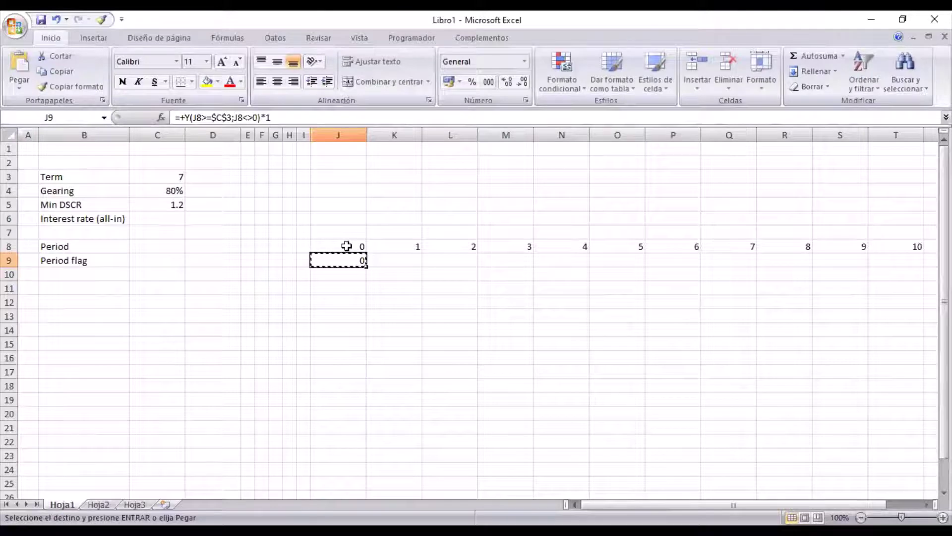
pyautogui.hotkey('shift', 'Right')
pyautogui.hotkey('shift', 'Right')
pyautogui.hotkey('shift', 'Right')
pyautogui.hotkey('shift', 'Right')
pyautogui.hotkey('shift', 'Right')
pyautogui.hotkey('shift', 'Right')
pyautogui.hotkey('shift', 'Right')
pyautogui.hotkey('shift', 'Right')
pyautogui.hotkey('shift', 'Right')
pyautogui.hotkey('shift', 'Right')
pyautogui.press('Return')
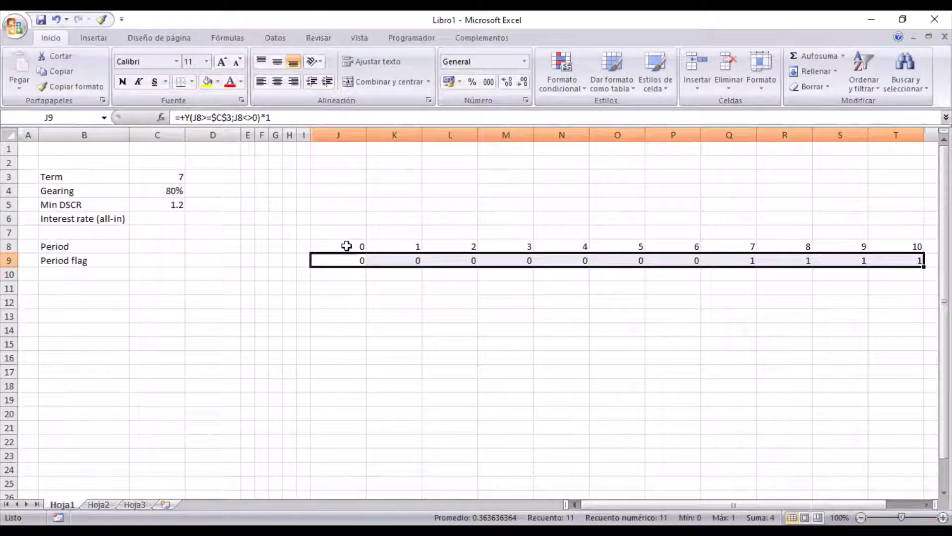
pyautogui.press('Left')
pyautogui.press('Right')
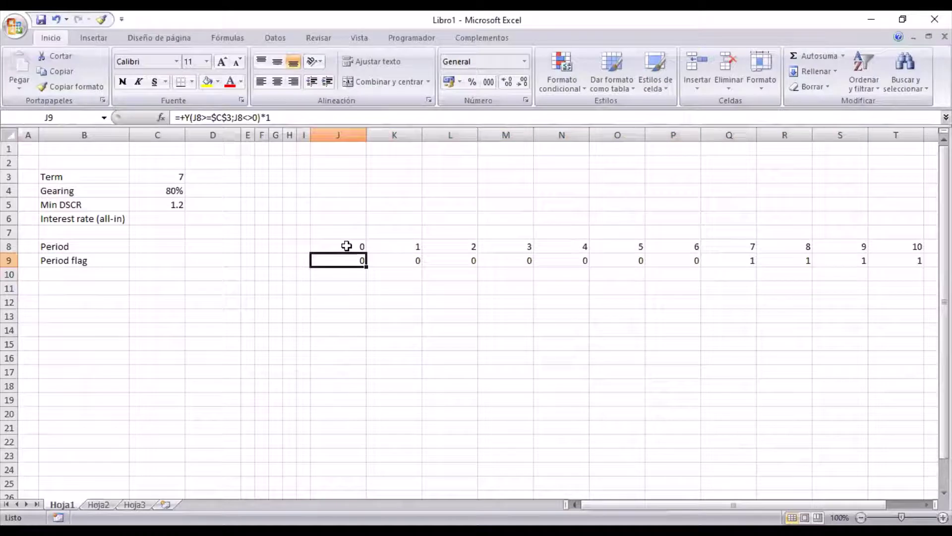
# Step: Correct J9 to =+Y(J8<=$C$3;J8<>0)*1 and copy it across K9:T9
pyautogui.click(205, 122)
pyautogui.press('BackSpace')
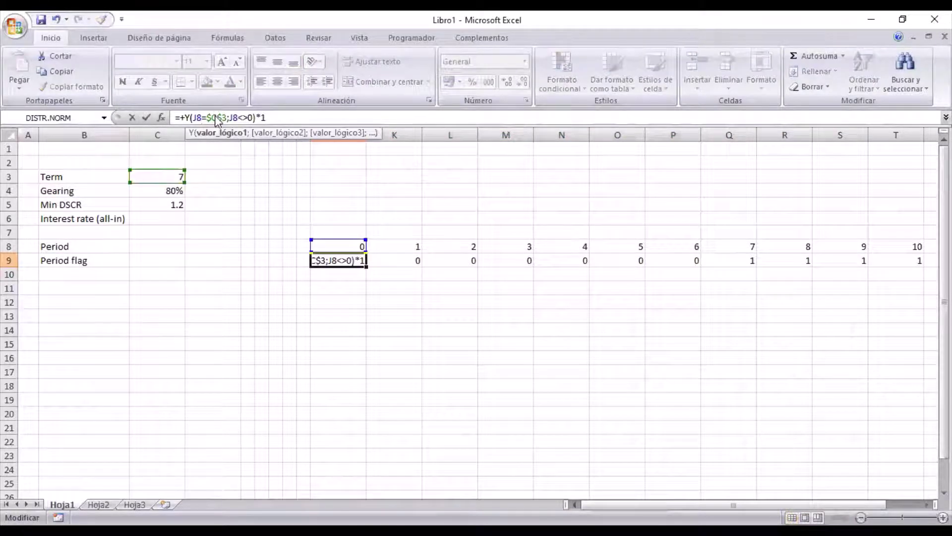
pyautogui.write('<')
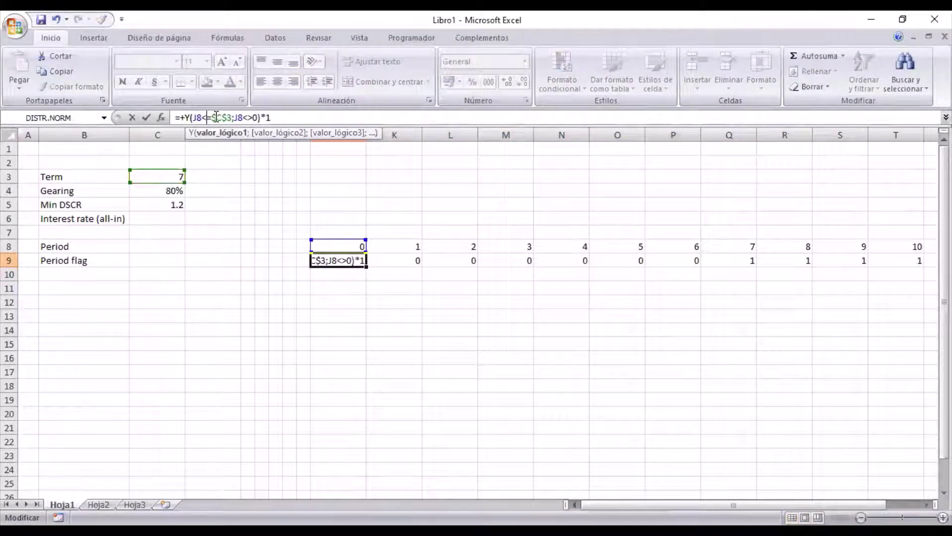
pyautogui.hotkey('ctrl', 'Return')
pyautogui.hotkey('ctrl', 'c')
pyautogui.press('Right')
pyautogui.hotkey('ctrl', 'shift', 'Right')
pyautogui.press('Return')
pyautogui.press('Left')
pyautogui.press('Left')
pyautogui.press('Left')
pyautogui.press('Left')
pyautogui.press('Left')
pyautogui.press('Left')
pyautogui.press('Left')
pyautogui.press('Left')
pyautogui.press('Left')
pyautogui.press('Down')
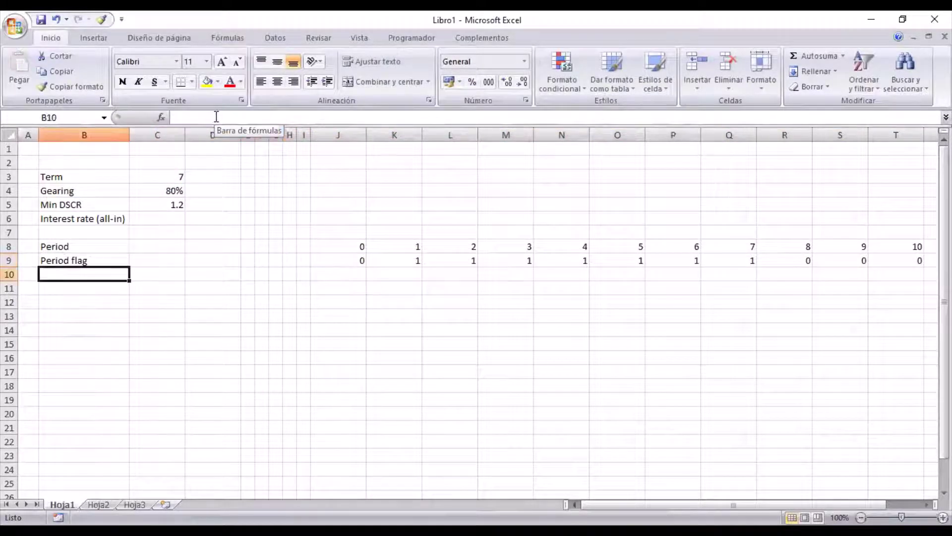
# Step: Label B11 'Cash flow profile' and enter -3000, -3500 and 1000 in J11:L11
pyautogui.press('Down')
pyautogui.press('Down')
pyautogui.press('Up')
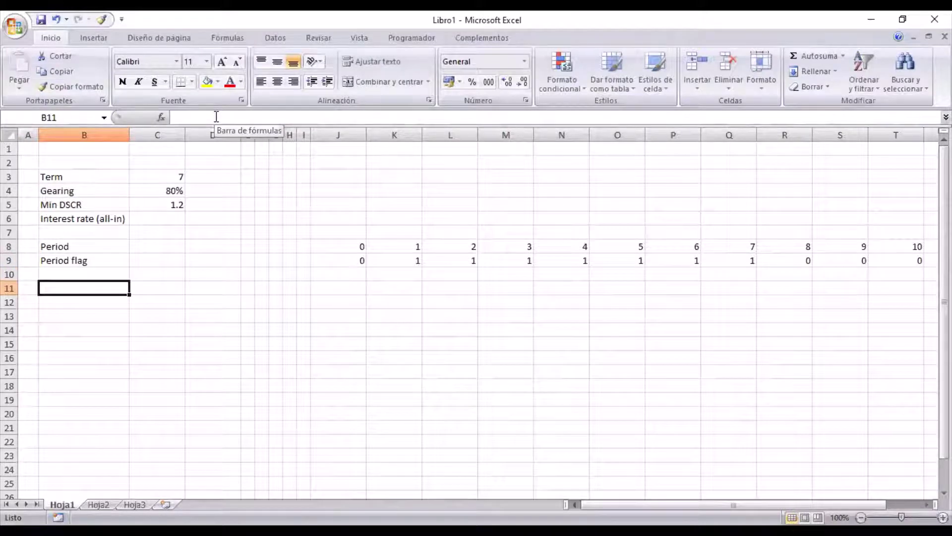
pyautogui.write('C')
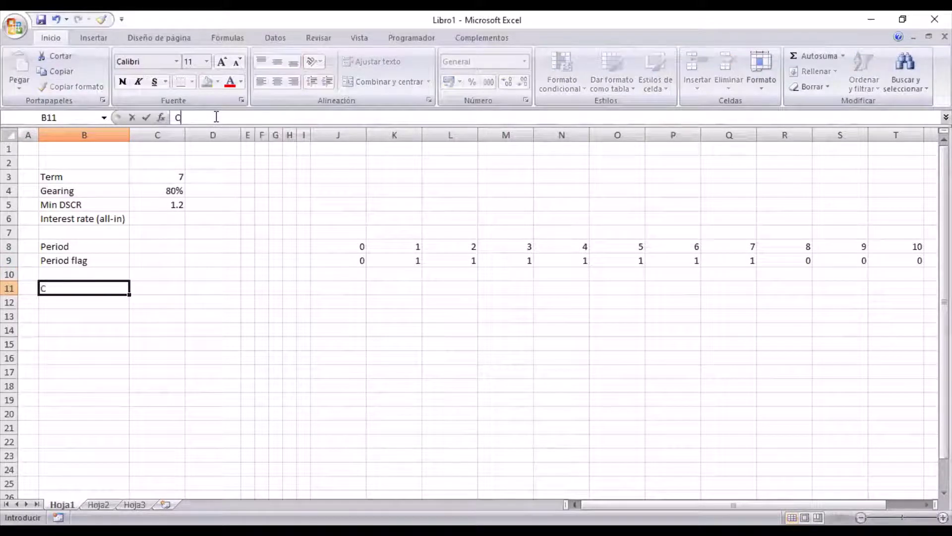
pyautogui.write('ash flow pro')
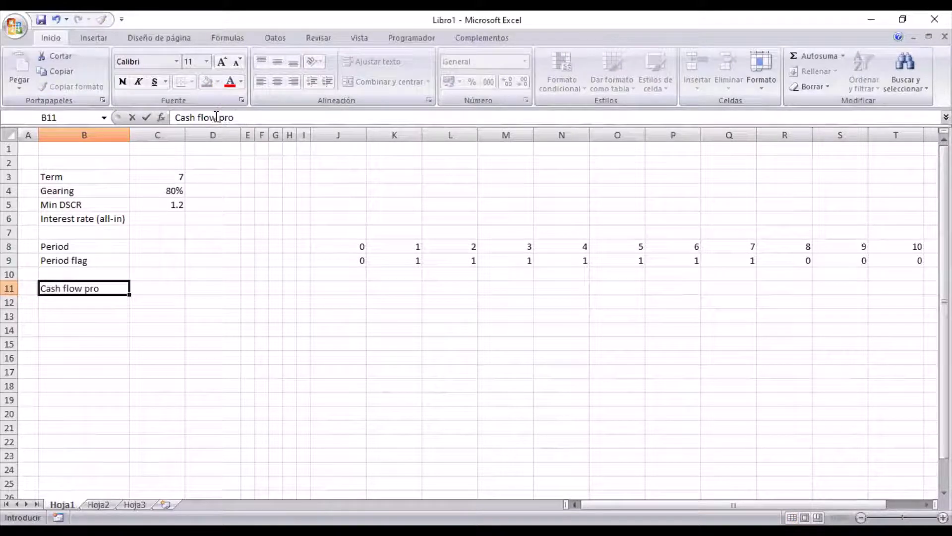
pyautogui.write('file')
pyautogui.hotkey('ctrl', 'Return')
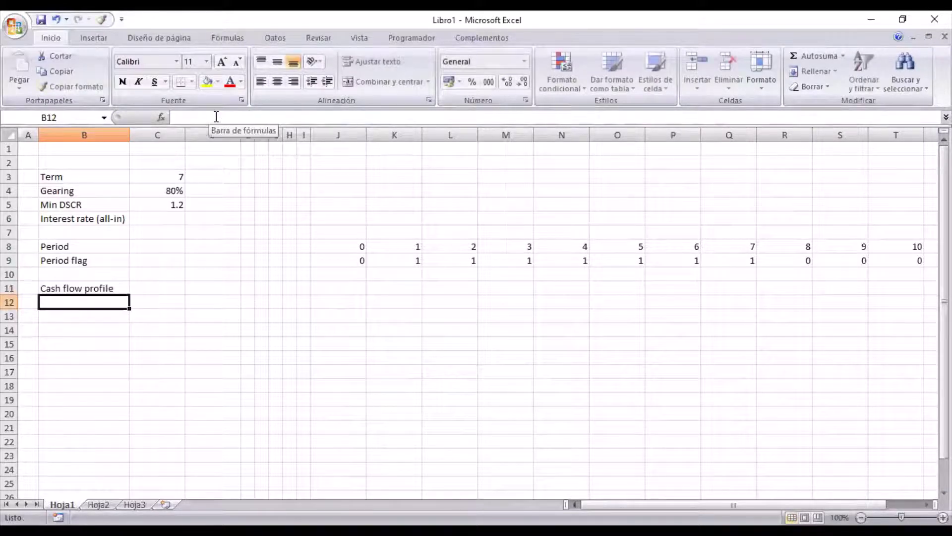
pyautogui.press('Right')
pyautogui.press('Right')
pyautogui.press('Right')
pyautogui.press('Right')
pyautogui.press('Right')
pyautogui.press('Right')
pyautogui.press('Right')
pyautogui.press('Right')
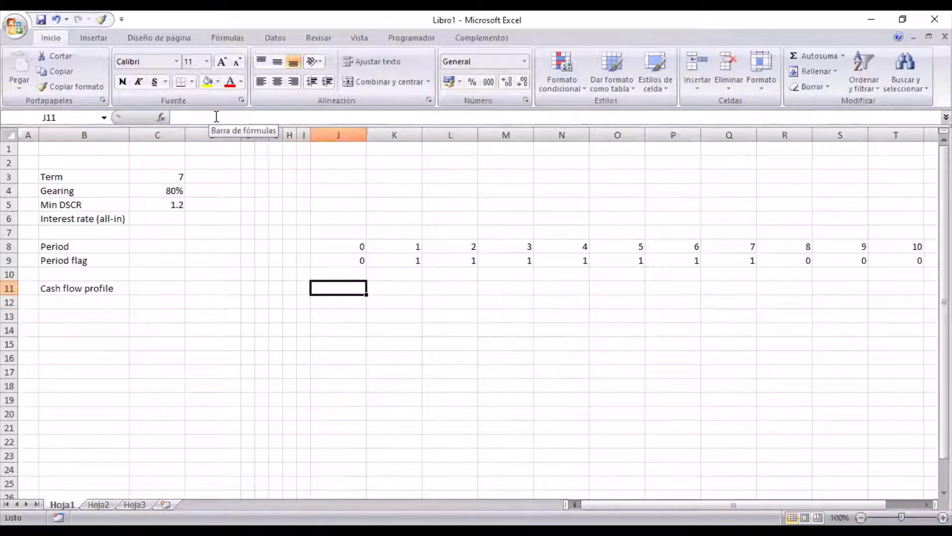
pyautogui.write('-3000')
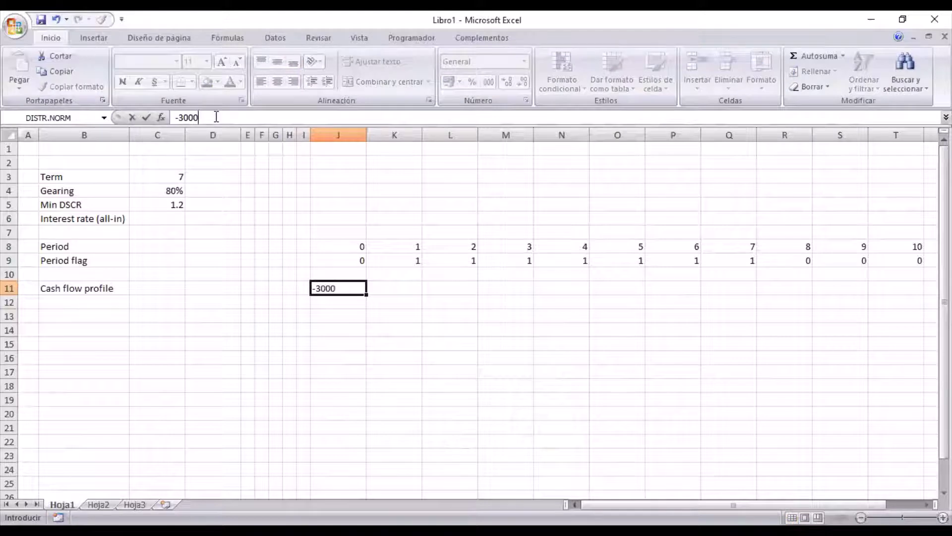
pyautogui.press('Return')
pyautogui.press('Up')
pyautogui.press('Right')
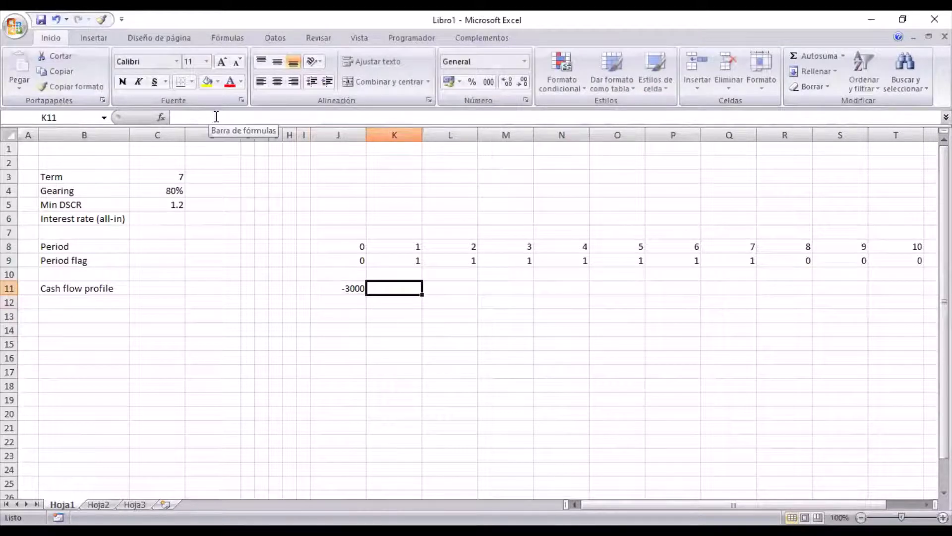
pyautogui.write('-3500')
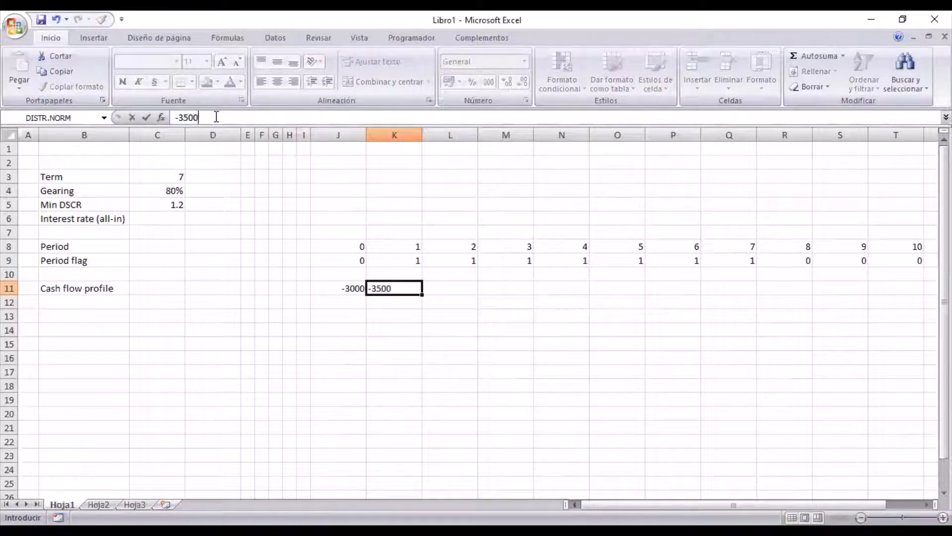
pyautogui.hotkey('ctrl', 'Return')
pyautogui.press('Right')
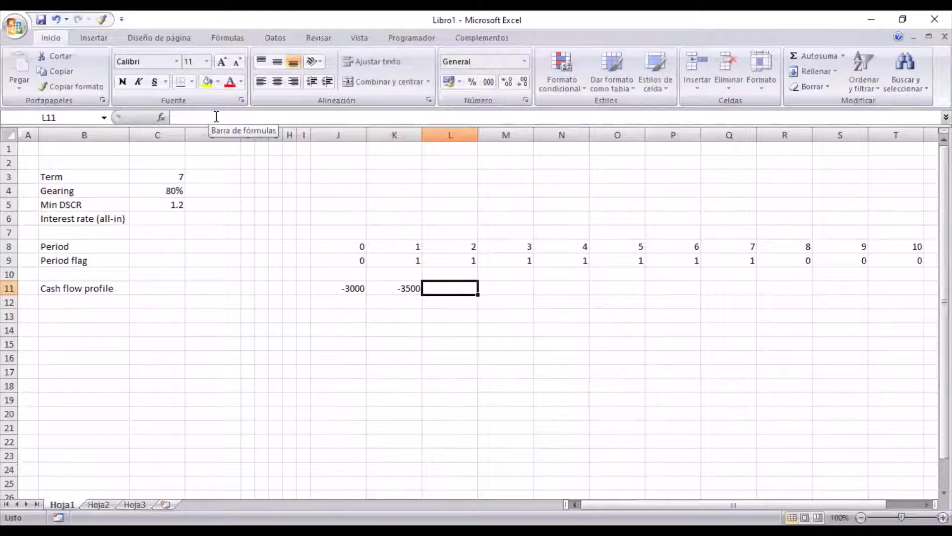
pyautogui.write('1000')
pyautogui.press('Return')
# Step: Fill M11:T11 with =+L11+200 so cash flow rises by 200 each period
pyautogui.press('Up')
pyautogui.press('Right')
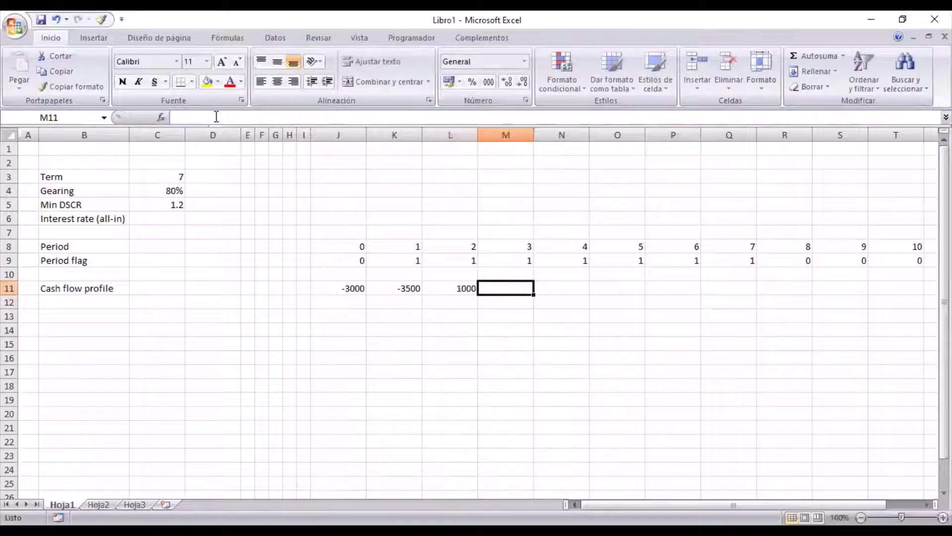
pyautogui.write('+')
pyautogui.press('Left')
pyautogui.write('+200')
pyautogui.press('Return')
pyautogui.press('Up')
pyautogui.hotkey('ctrl', 'c')
pyautogui.hotkey('shift', 'Right')
pyautogui.hotkey('shift', 'Right')
pyautogui.hotkey('shift', 'Right')
pyautogui.hotkey('shift', 'Right')
pyautogui.hotkey('shift', 'Right')
pyautogui.hotkey('shift', 'Right')
pyautogui.hotkey('shift', 'Right')
pyautogui.press('Return')
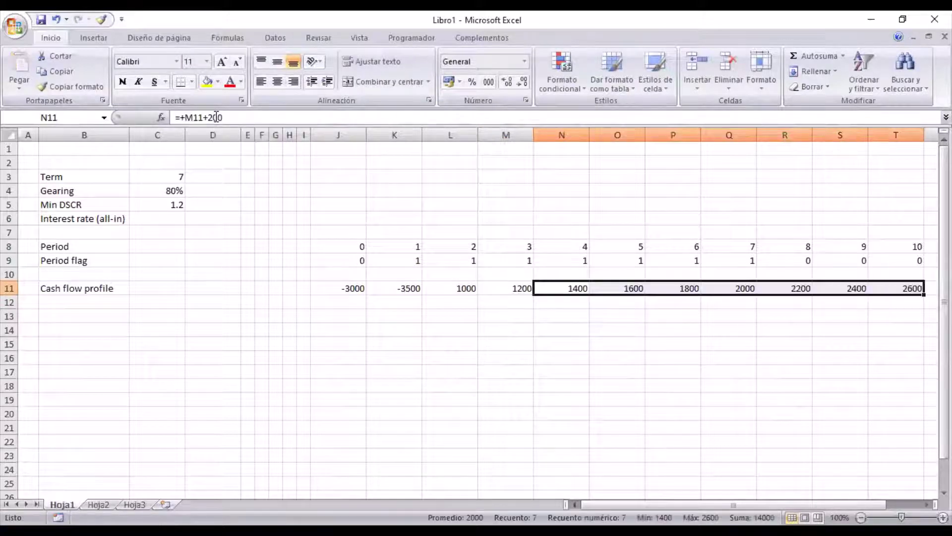
pyautogui.press('Left')
pyautogui.press('Left')
pyautogui.press('Left')
pyautogui.press('Left')
pyautogui.press('Left')
pyautogui.press('Left')
pyautogui.press('Left')
pyautogui.press('Left')
pyautogui.press('Down')
pyautogui.press('Down')
# Step: Label B13 'Capital requirement'
pyautogui.press('Left')
pyautogui.press('Left')
pyautogui.press('Left')
pyautogui.press('Left')
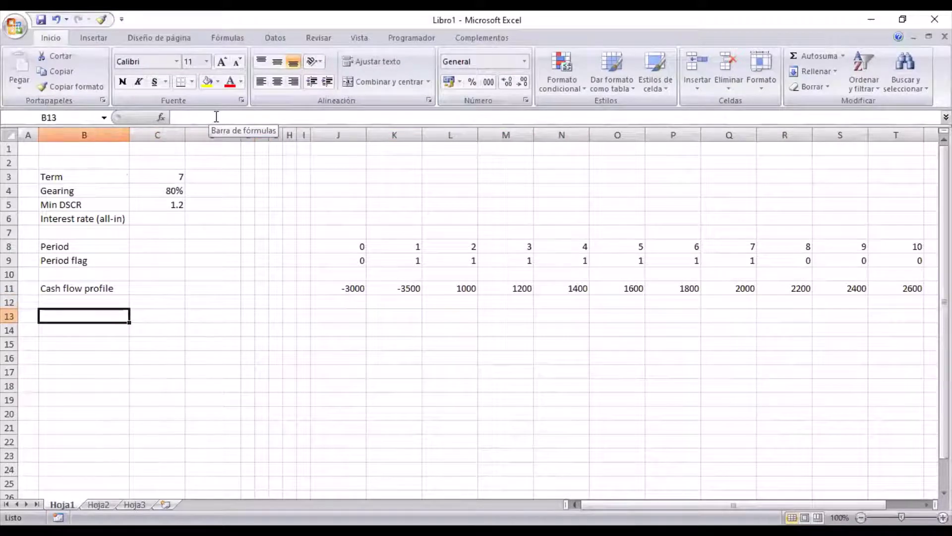
pyautogui.write('C')
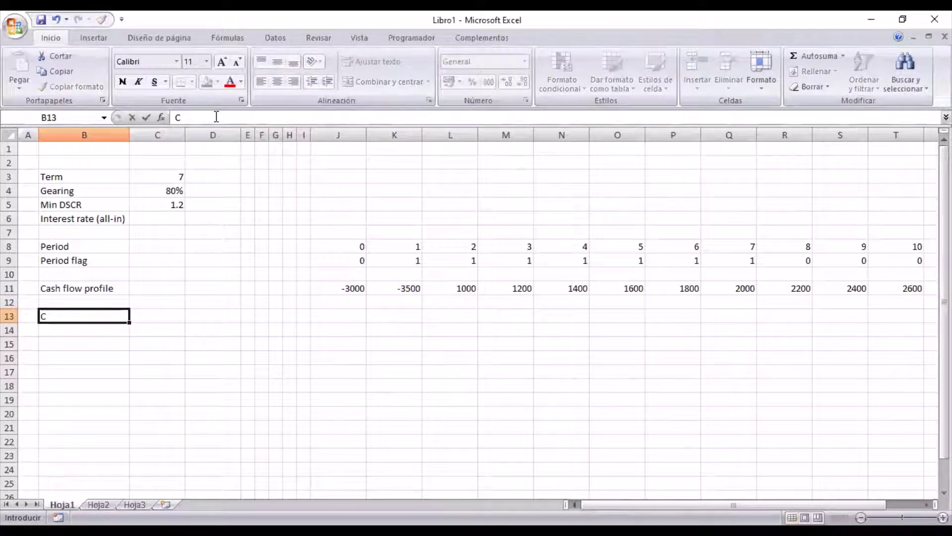
pyautogui.write('y')
pyautogui.press('BackSpace')
pyautogui.write('apital requ')
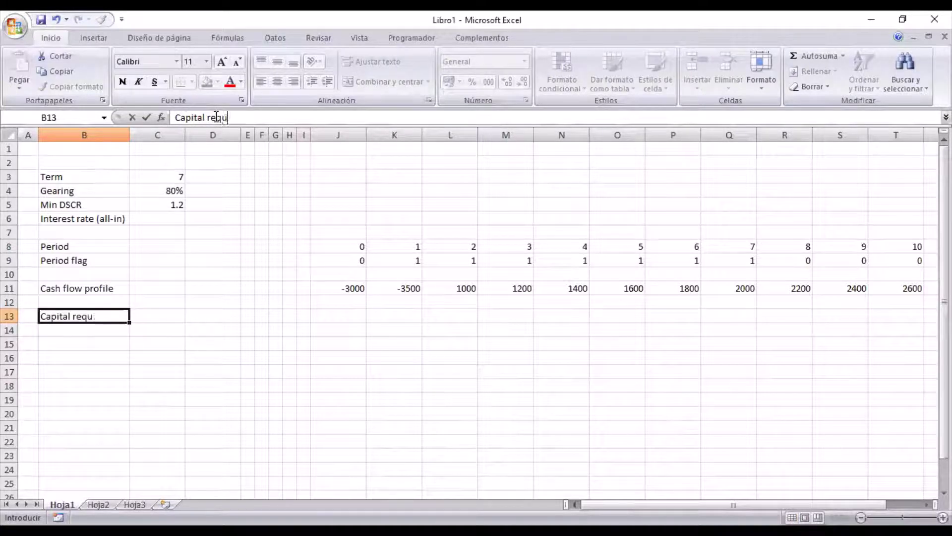
pyautogui.write('irement')
pyautogui.press('Return')
pyautogui.press('Up')
pyautogui.press('Right')
pyautogui.press('Right')
pyautogui.press('Right')
pyautogui.press('Right')
pyautogui.press('Right')
pyautogui.press('Right')
pyautogui.press('Right')
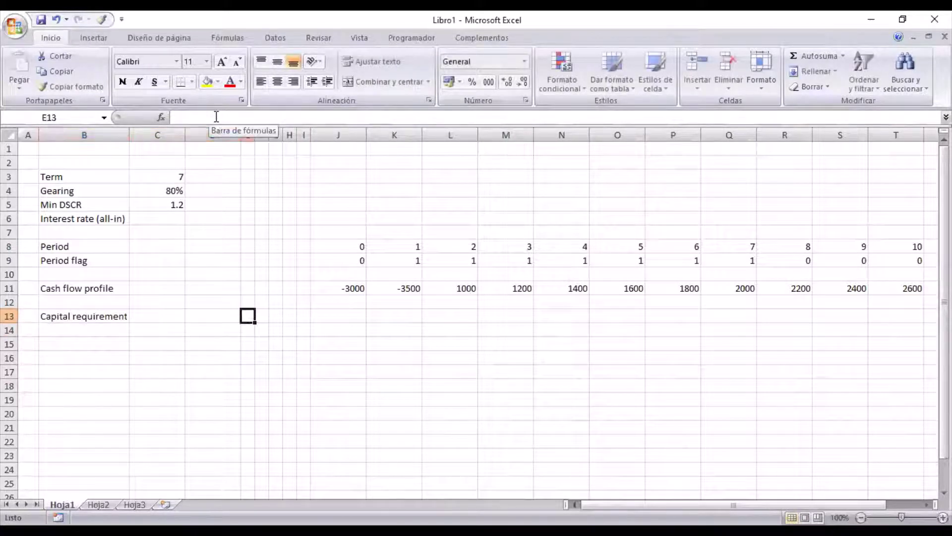
pyautogui.press('Right')
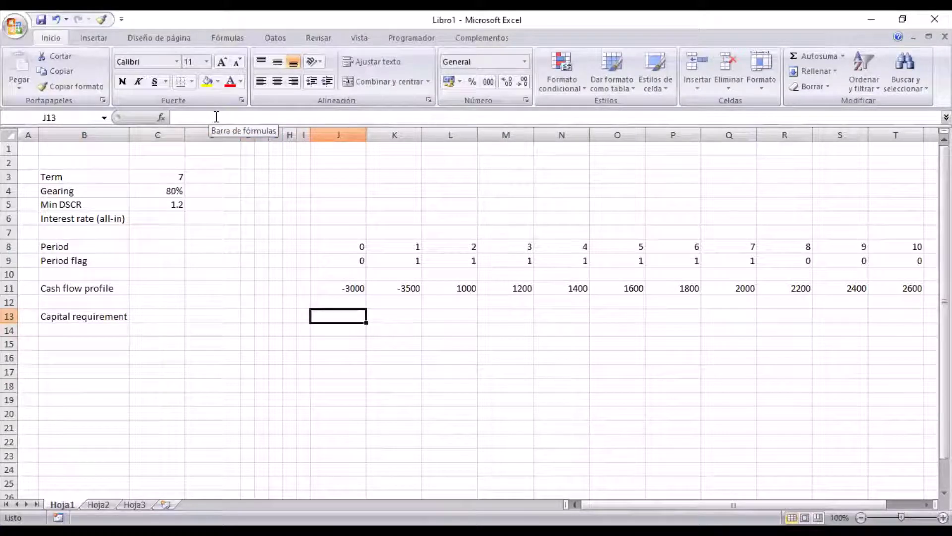
# Step: Enter =+MIN(J11;0) in J13 and copy it across K13:T13
pyautogui.write('+m')
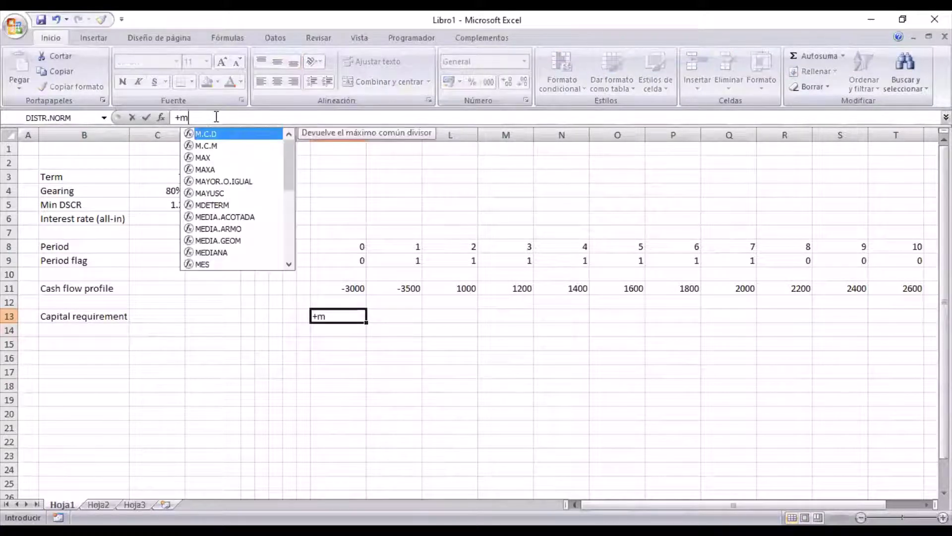
pyautogui.write('in(')
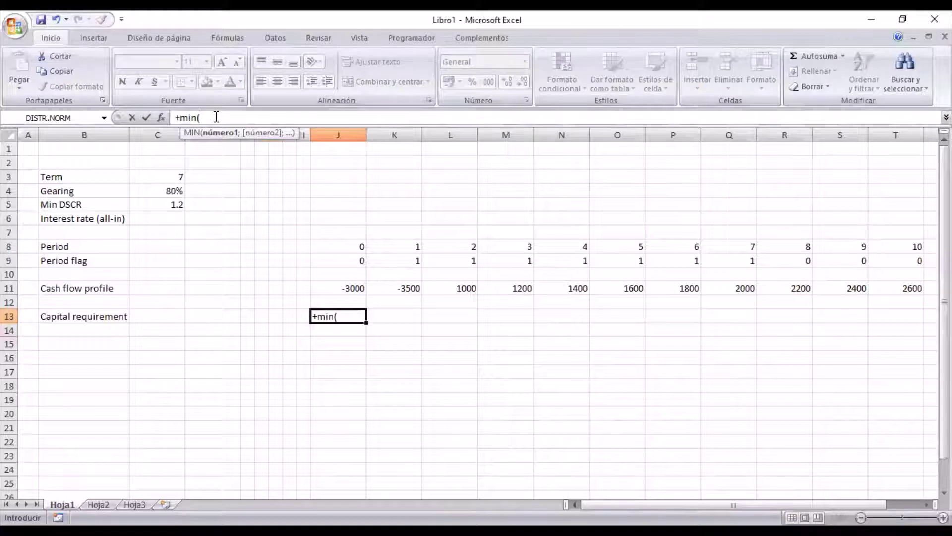
pyautogui.press('Up')
pyautogui.press('Up')
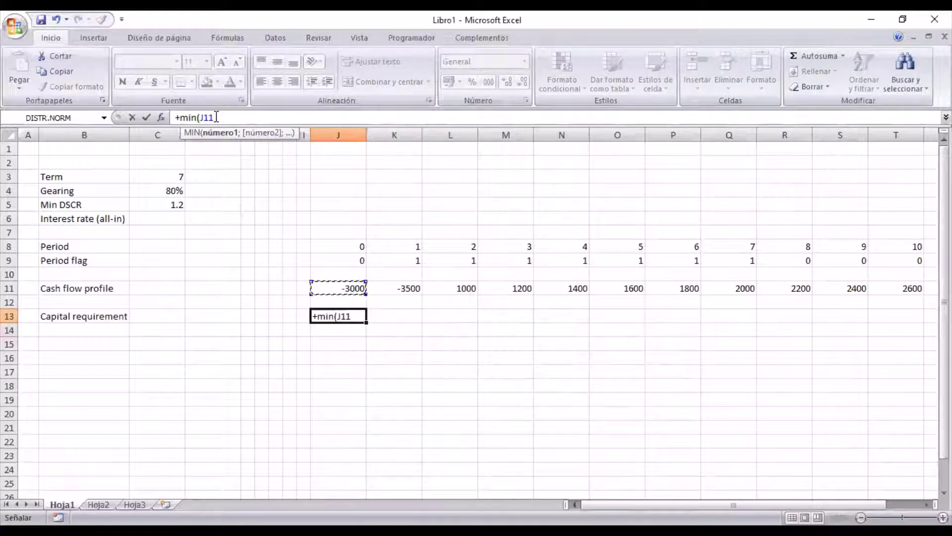
pyautogui.write(';0)')
pyautogui.hotkey('ctrl', 'Return')
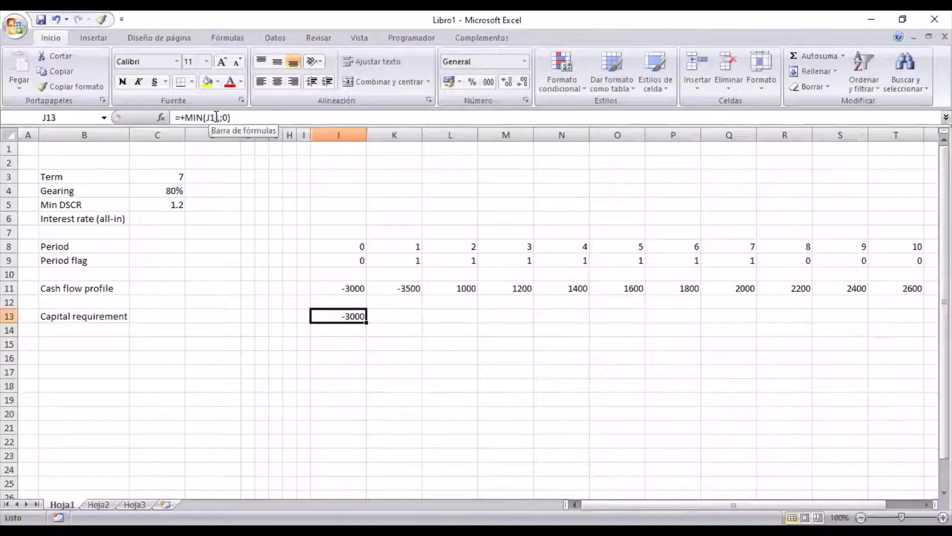
pyautogui.hotkey('ctrl', 'c')
pyautogui.press('Right')
pyautogui.hotkey('shift', 'Right')
pyautogui.hotkey('shift', 'Right')
pyautogui.hotkey('shift', 'Right')
pyautogui.hotkey('shift', 'Right')
pyautogui.hotkey('shift', 'Right')
pyautogui.hotkey('shift', 'Right')
pyautogui.hotkey('shift', 'Right')
pyautogui.hotkey('shift', 'Right')
pyautogui.hotkey('shift', 'Right')
pyautogui.hotkey('shift', 'Right')
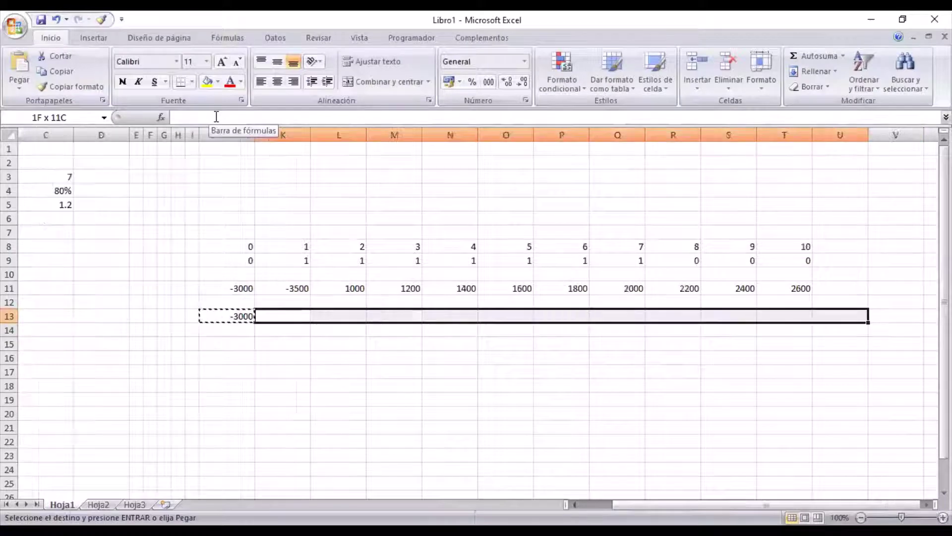
pyautogui.hotkey('shift', 'Left')
pyautogui.press('Return')
pyautogui.press('Left')
pyautogui.press('Left')
pyautogui.press('Left')
pyautogui.press('Left')
pyautogui.press('Left')
pyautogui.press('Left')
pyautogui.press('Left')
pyautogui.press('Left')
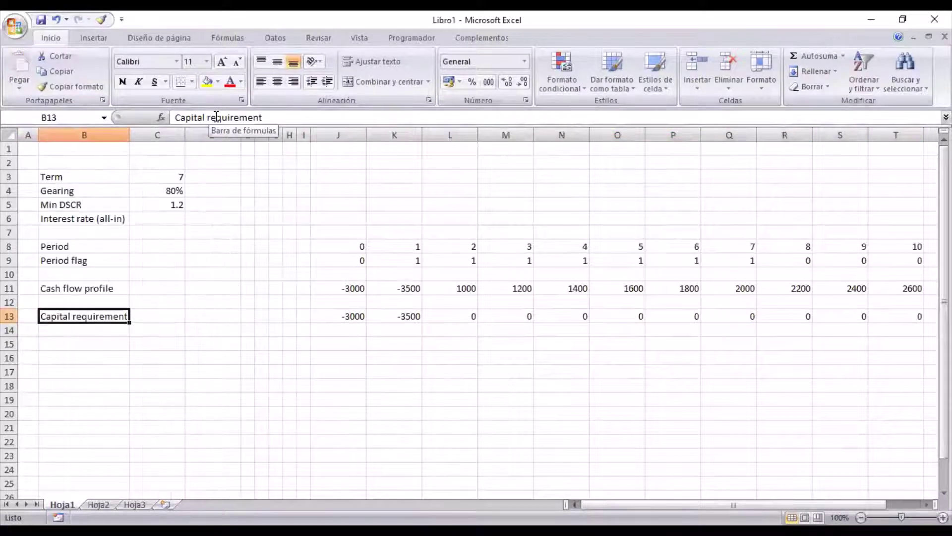
# Step: Label row 14 'CFADS' and enter =+MAX(J11;0) in J14
pyautogui.press('Down')
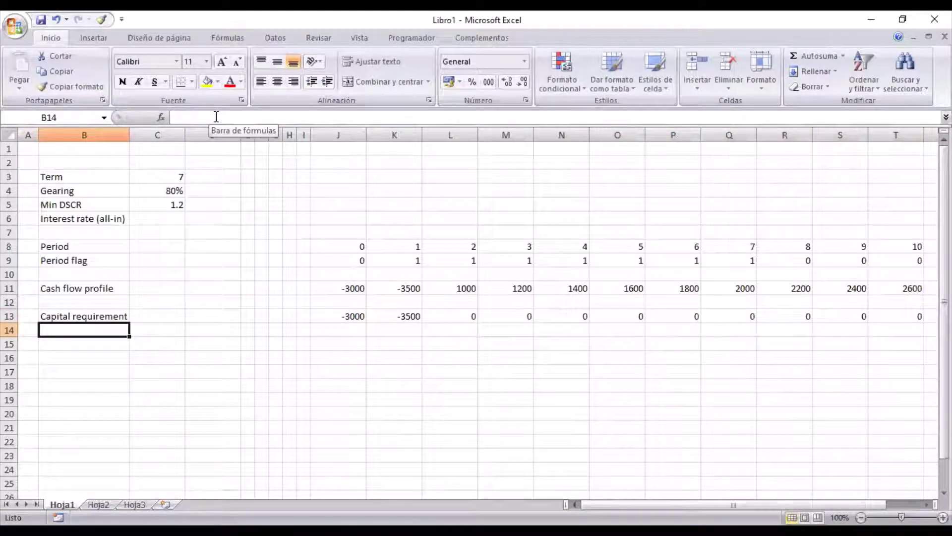
pyautogui.write('CFA')
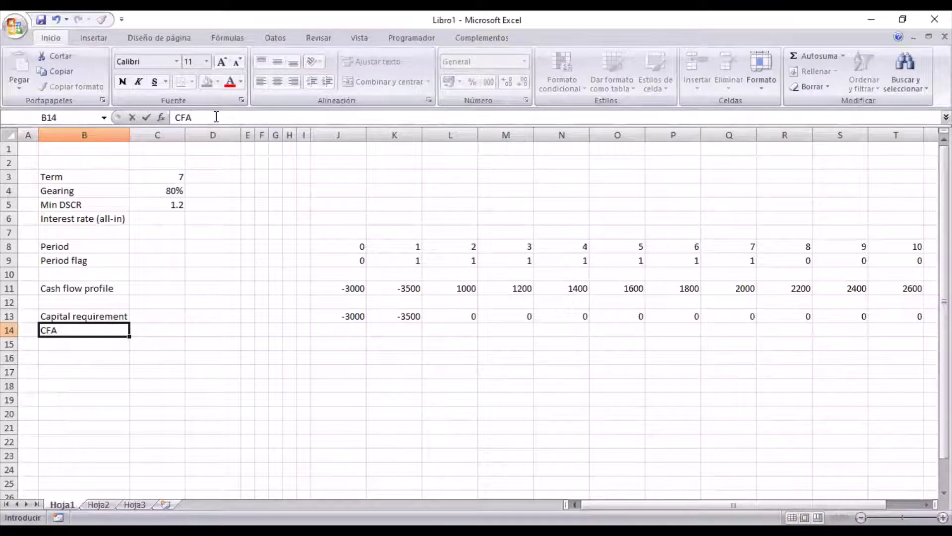
pyautogui.write('DS')
pyautogui.press('Return')
pyautogui.press('Up')
pyautogui.press('Right')
pyautogui.press('Right')
pyautogui.press('Right')
pyautogui.press('Right')
pyautogui.press('Right')
pyautogui.press('Right')
pyautogui.press('Right')
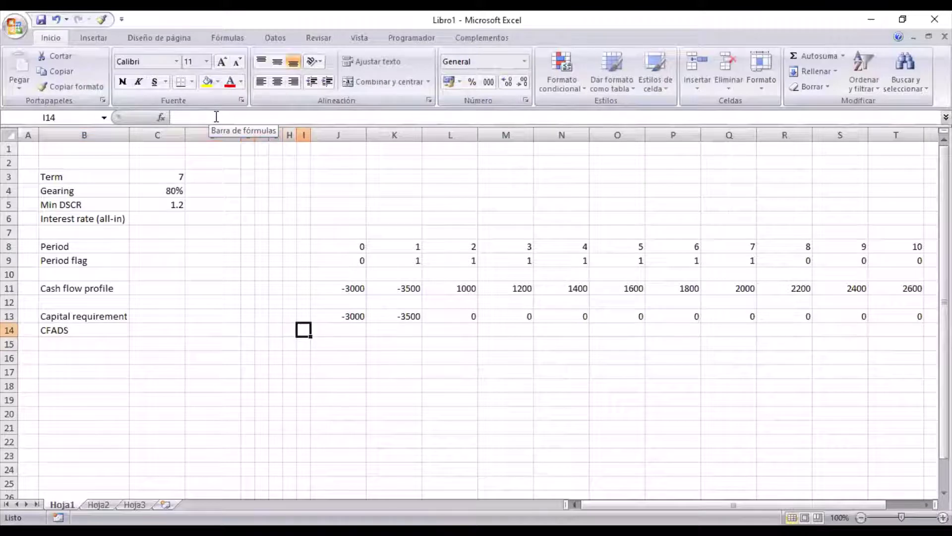
pyautogui.press('Right')
pyautogui.write('+')
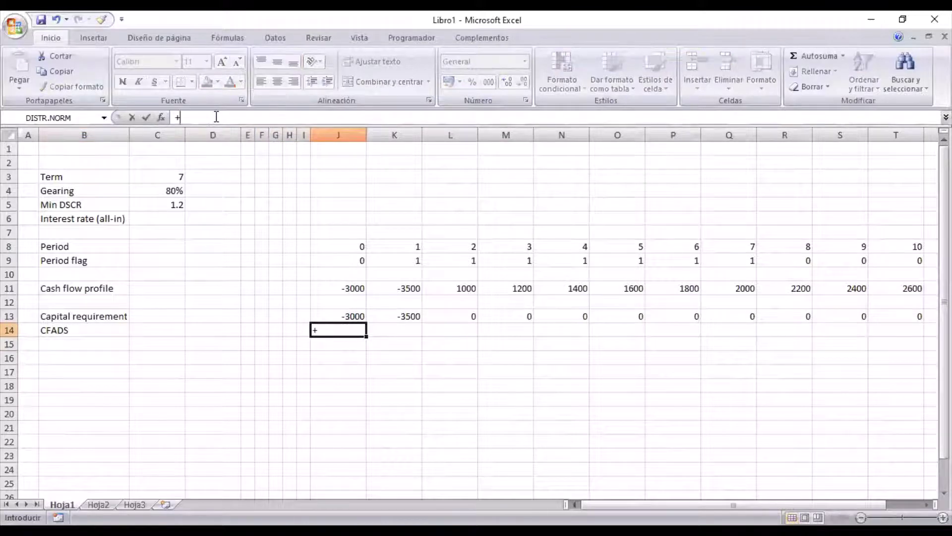
pyautogui.write('max(')
pyautogui.press('Up')
pyautogui.press('Up')
pyautogui.press('Up')
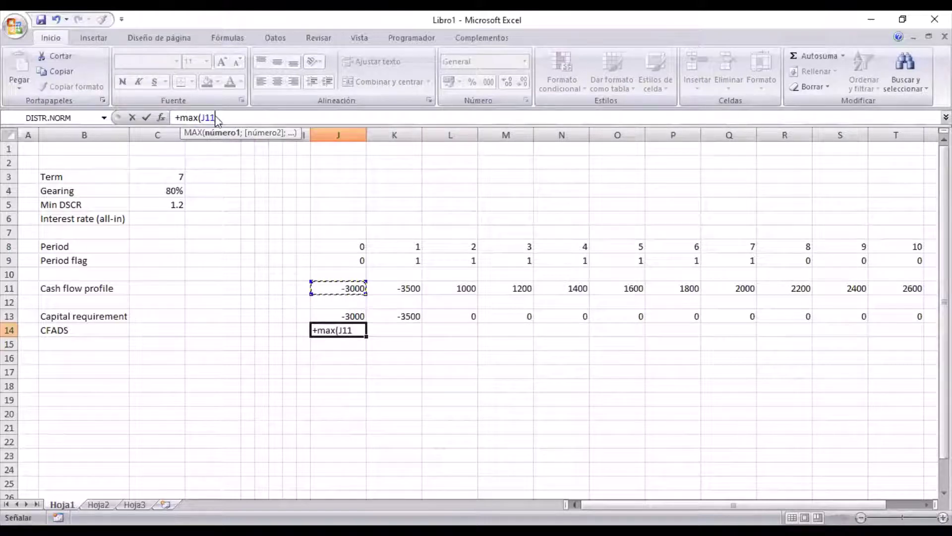
pyautogui.write(';0=')
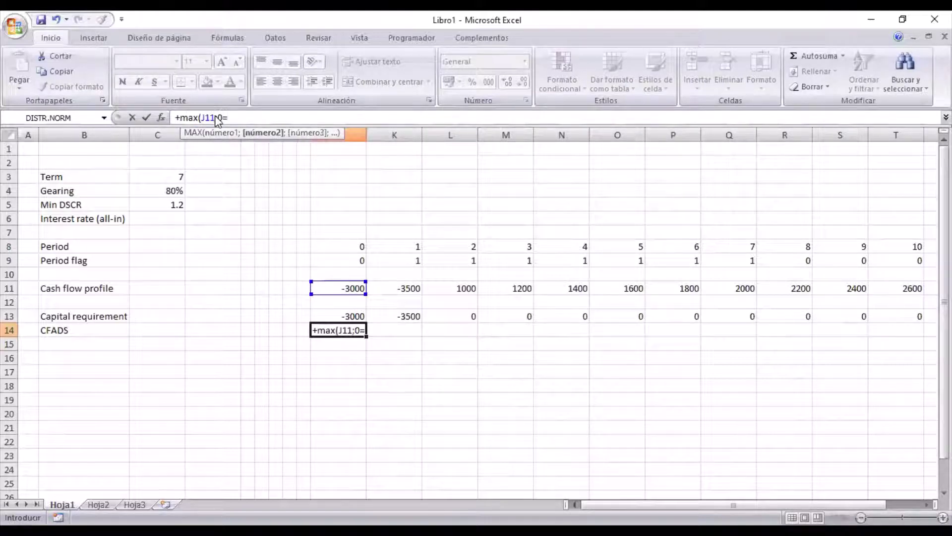
pyautogui.press('Return')
pyautogui.press('Return')
pyautogui.press('Up')
pyautogui.click(237, 117)
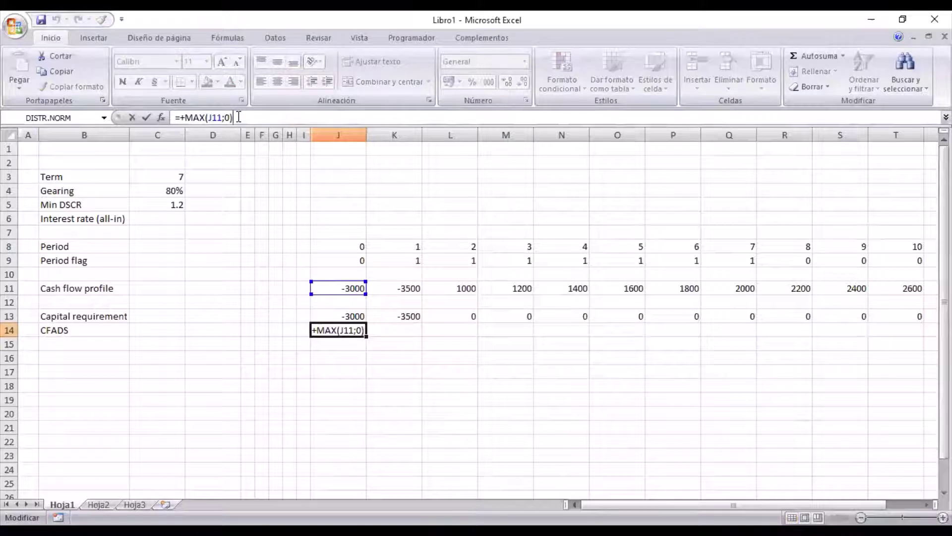
pyautogui.press('Return')
# Step: Copy the CFADS formula across K14:T14 so values run 0, 0, then 1000 to 2600
pyautogui.press('Up')
pyautogui.hotkey('ctrl', 'c')
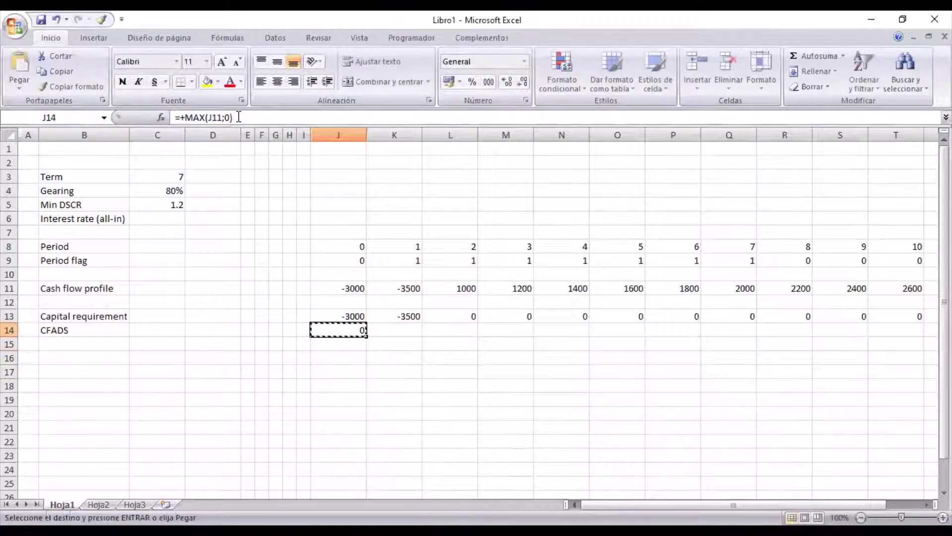
pyautogui.press('Right')
pyautogui.hotkey('shift', 'Right')
pyautogui.hotkey('shift', 'Right')
pyautogui.hotkey('shift', 'Right')
pyautogui.hotkey('shift', 'Right')
pyautogui.hotkey('shift', 'Right')
pyautogui.hotkey('shift', 'Right')
pyautogui.hotkey('shift', 'Right')
pyautogui.hotkey('shift', 'Right')
pyautogui.hotkey('shift', 'Right')
pyautogui.hotkey('shift', 'Right')
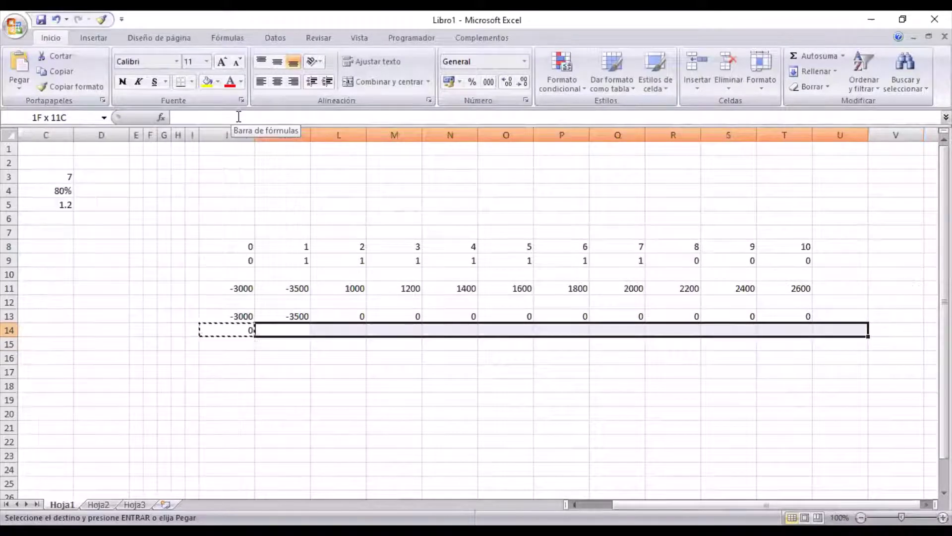
pyautogui.hotkey('shift', 'Left')
pyautogui.hotkey('ctrl', 'v')
pyautogui.press('Escape')
pyautogui.press('Left')
pyautogui.press('Left')
pyautogui.press('Left')
pyautogui.press('Left')
pyautogui.press('Left')
pyautogui.press('Left')
pyautogui.press('Left')
pyautogui.press('Left')
pyautogui.press('Left')
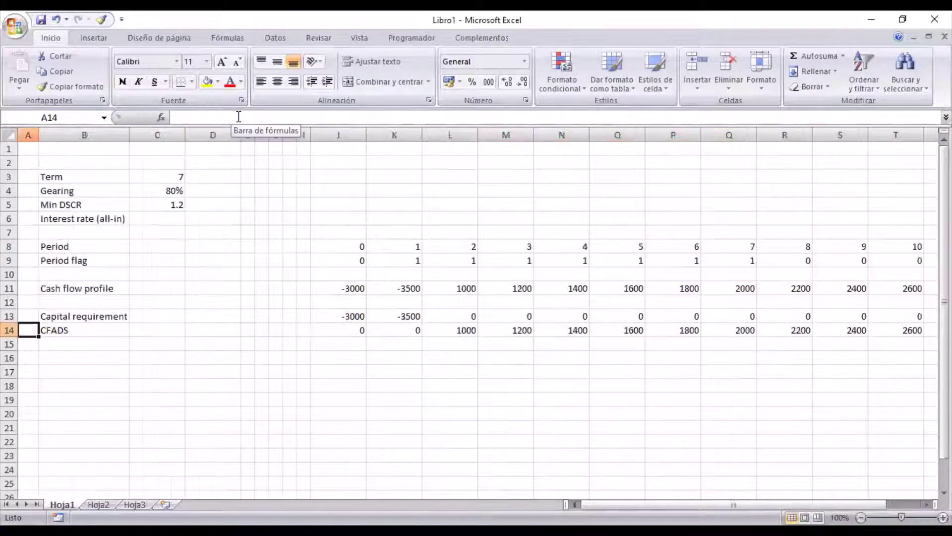
# Step: Add a bold 'Senior Debt' heading in B16
pyautogui.press('Down')
pyautogui.press('Down')
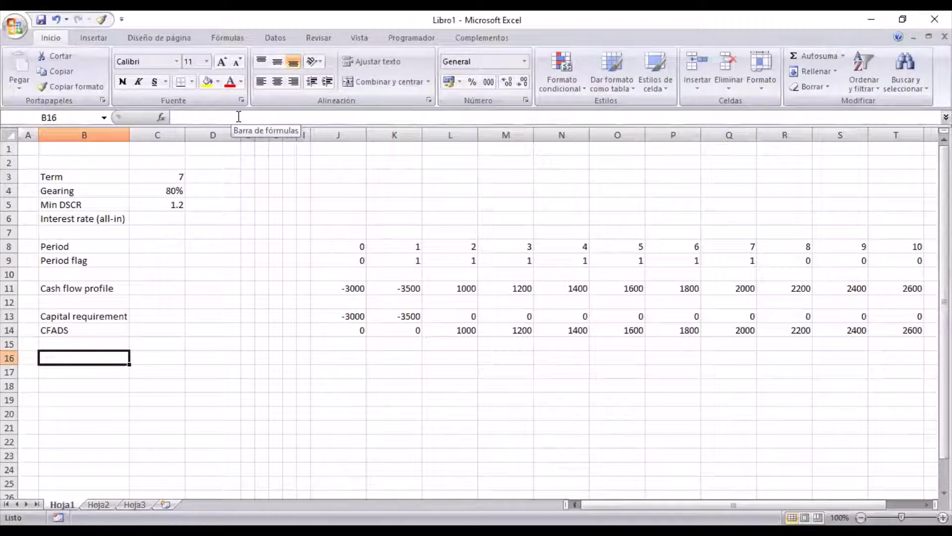
pyautogui.write('Senior')
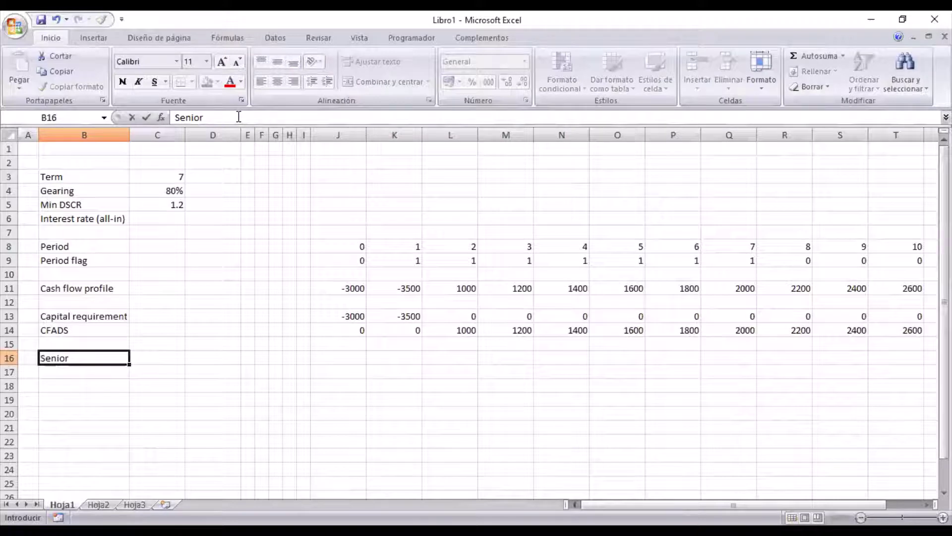
pyautogui.write(' debt')
pyautogui.press('Return')
pyautogui.press('Up')
pyautogui.click(211, 118)
pyautogui.press('BackSpace')
pyautogui.write('D')
pyautogui.press('Return')
pyautogui.press('Up')
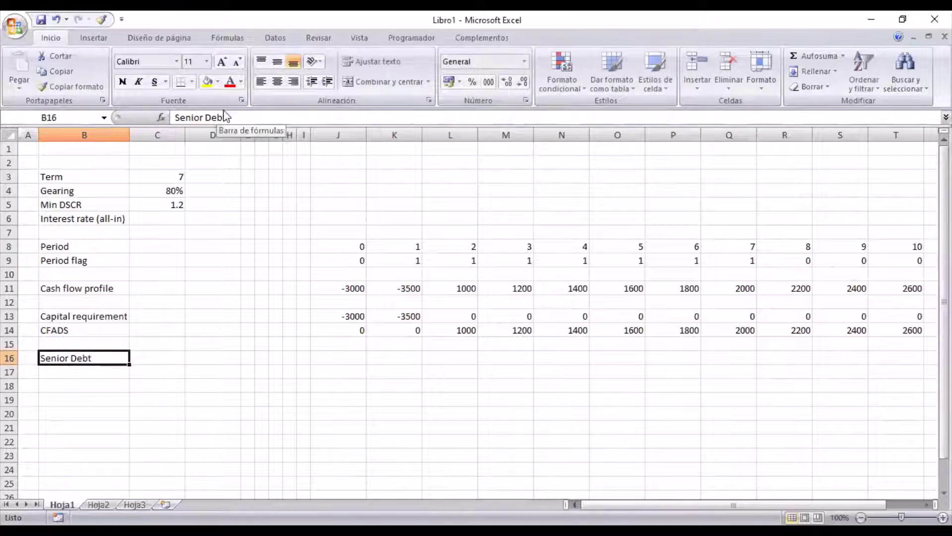
pyautogui.hotkey('ctrl', 'b')
pyautogui.press('Escape')
pyautogui.hotkey('ctrl', 'n')
pyautogui.press('Return')
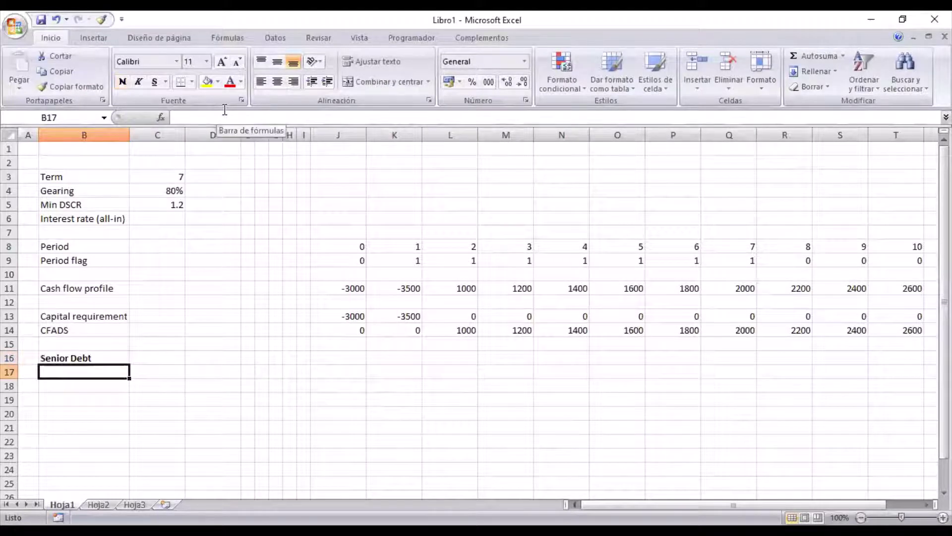
# Step: Enter the BoP, Drawdown and Interest accrued labels below Senior Debt
pyautogui.press('Return')
pyautogui.press('Up')
pyautogui.write('BoP')
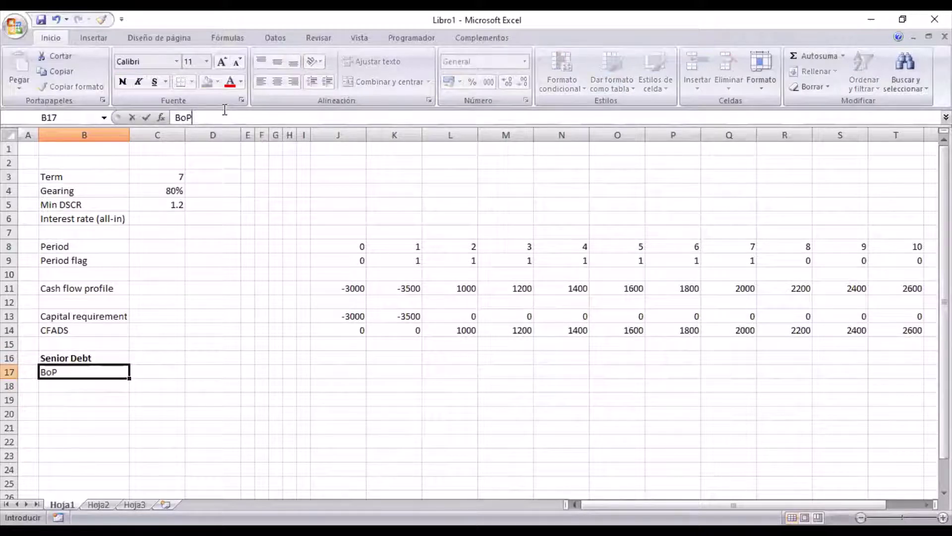
pyautogui.press('Return')
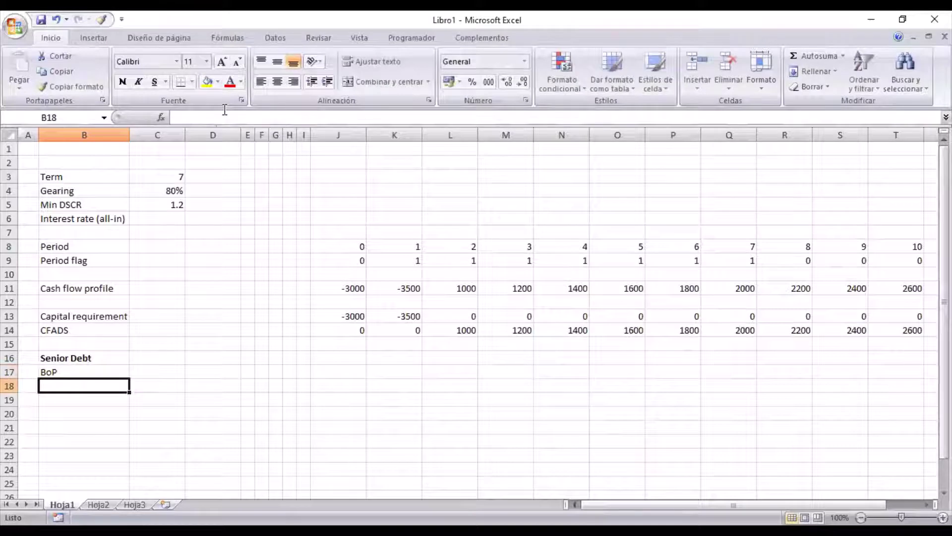
pyautogui.write('Dra')
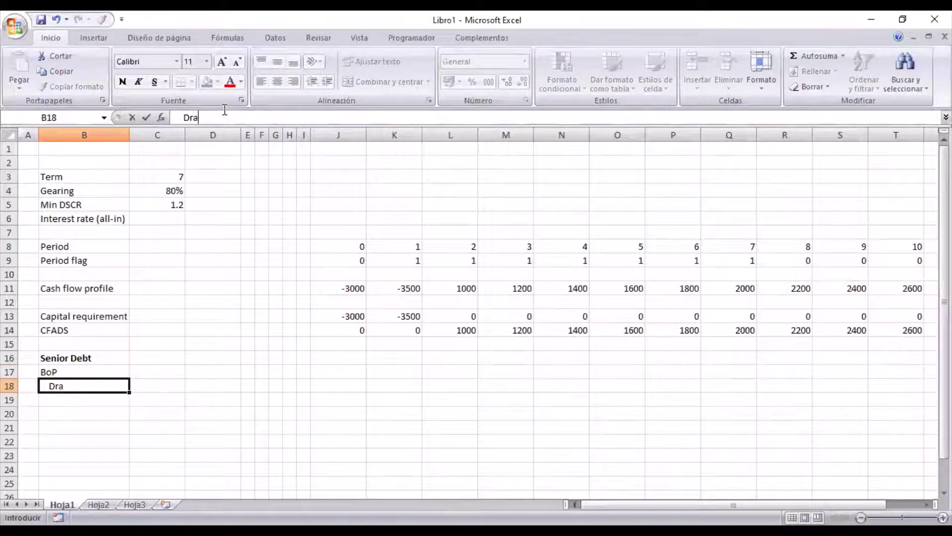
pyautogui.write('wdown')
pyautogui.press('Return')
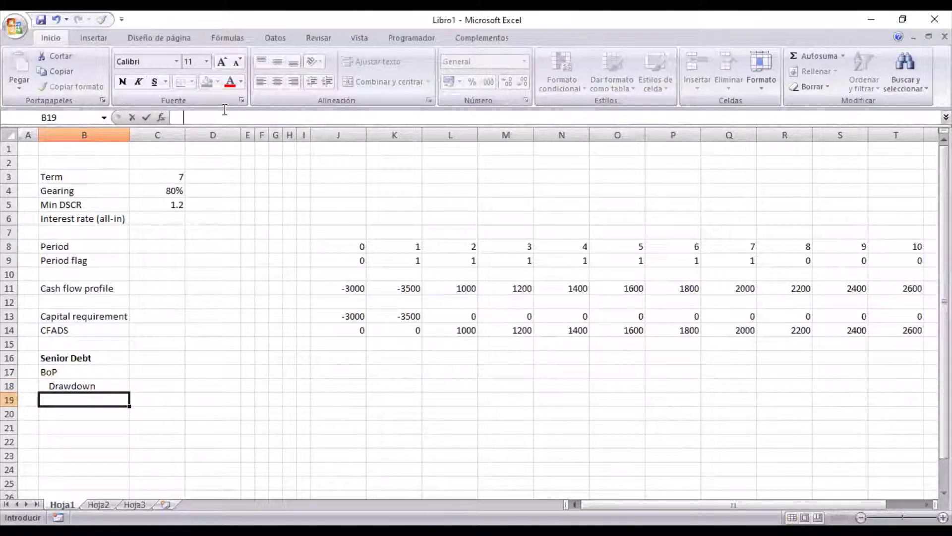
pyautogui.write('Interest accr')
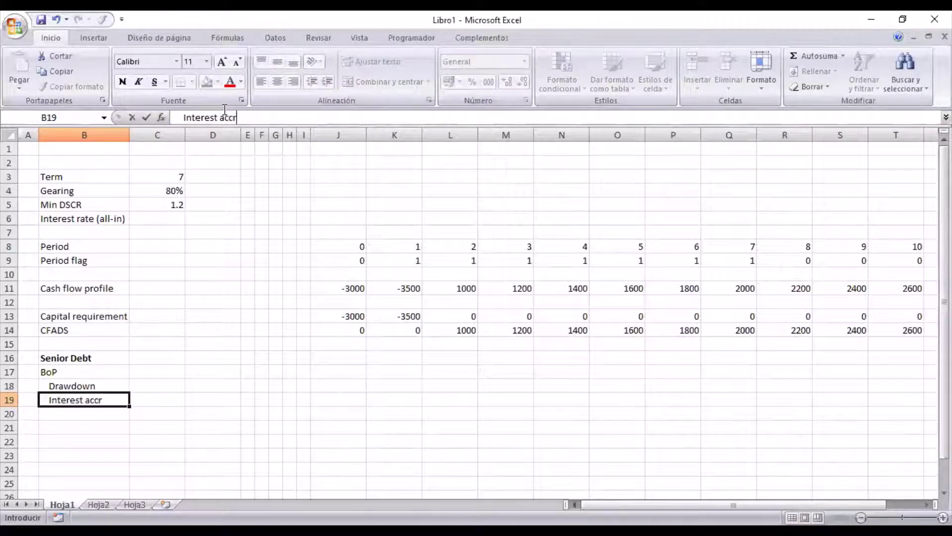
pyautogui.write('ud')
pyautogui.write('d')
pyautogui.press('Return')
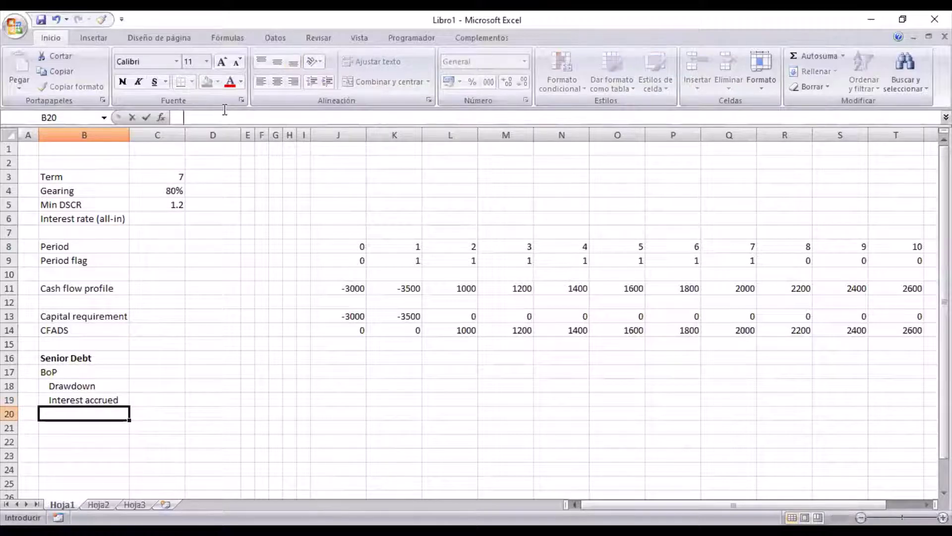
# Step: Enter the Interest paid, Repayments and EoP labels to complete B17:B22
pyautogui.write('Interest paid')
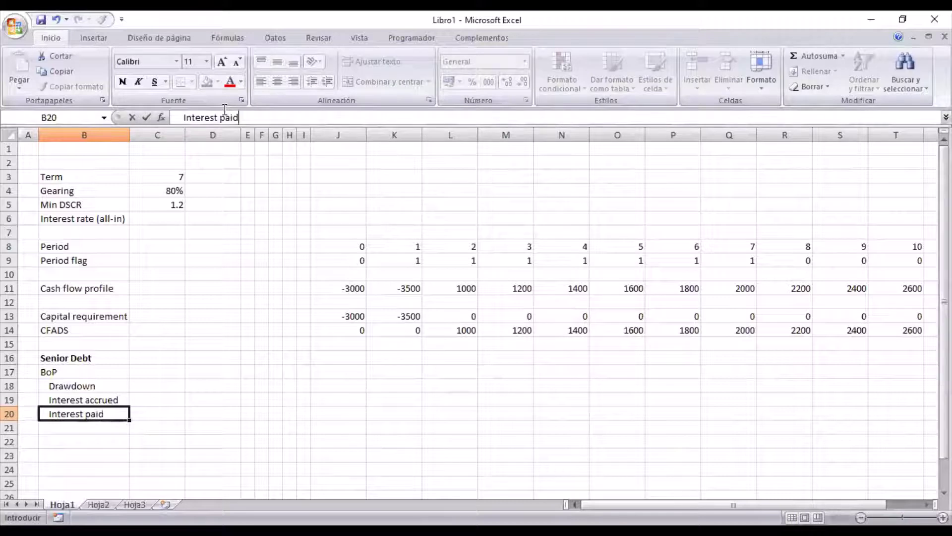
pyautogui.press('Return')
pyautogui.write('Re')
pyautogui.press('BackSpace')
pyautogui.press('BackSpace')
pyautogui.write('re')
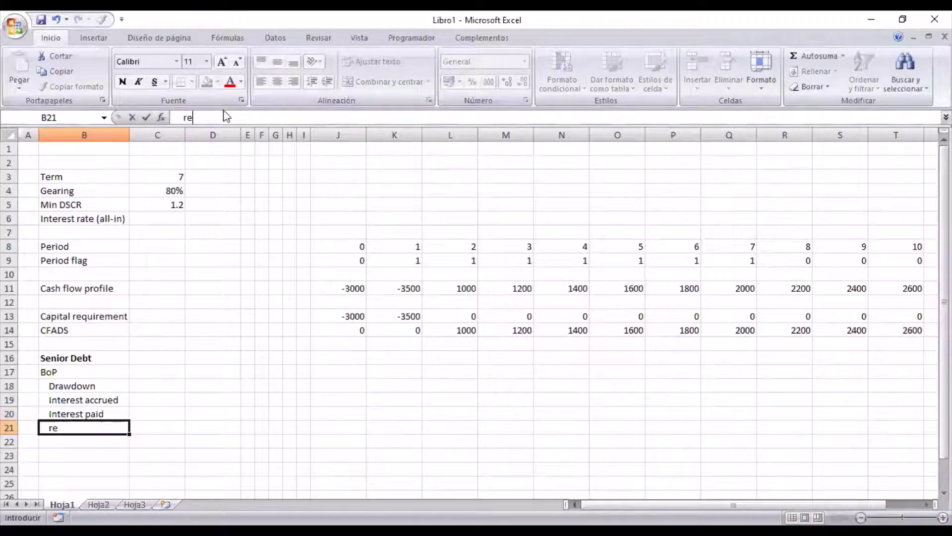
pyautogui.write('st pa')
pyautogui.press('BackSpace')
pyautogui.press('BackSpace')
pyautogui.press('BackSpace')
pyautogui.press('BackSpace')
pyautogui.write('Repayments')
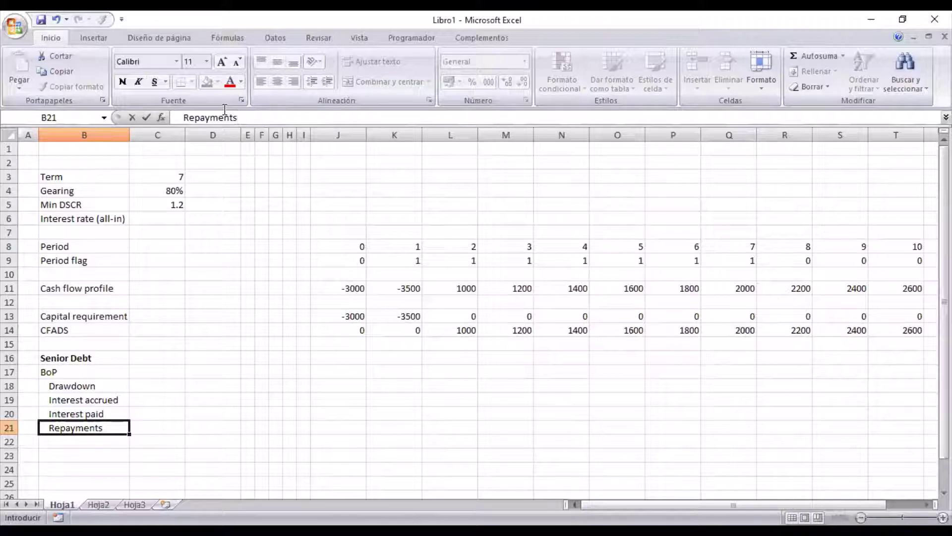
pyautogui.press('Return')
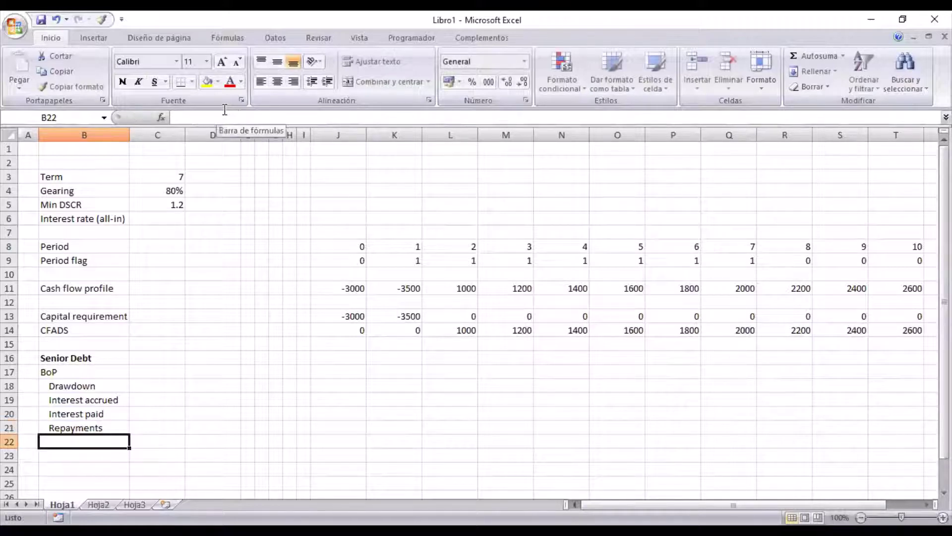
pyautogui.write('EoP')
pyautogui.press('Return')
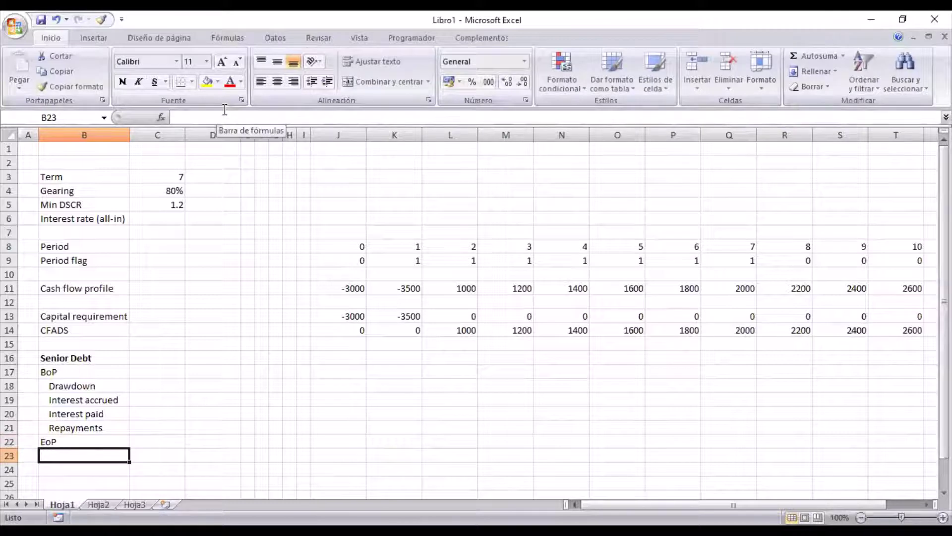
pyautogui.press('Up')
pyautogui.press('Up')
pyautogui.press('Up')
pyautogui.press('Up')
pyautogui.press('Up')
pyautogui.press('Up')
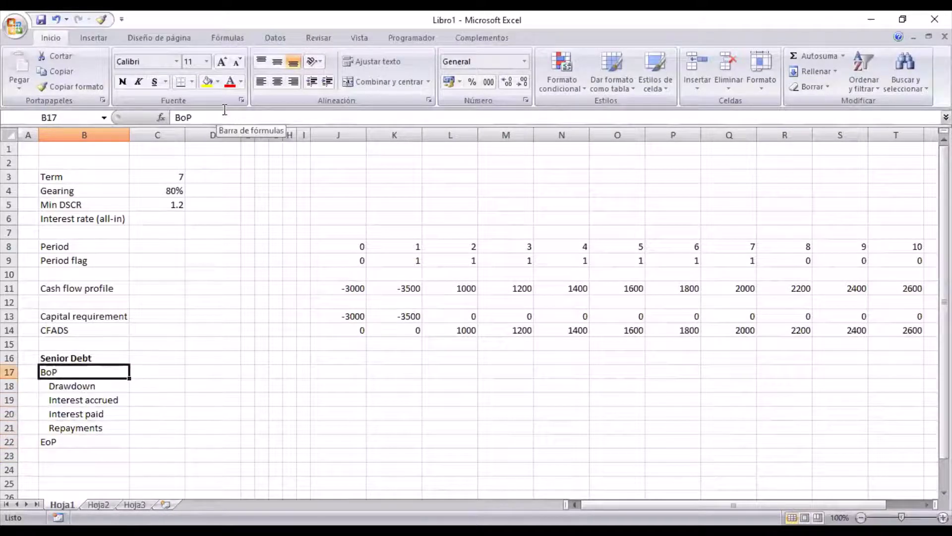
pyautogui.press('Down')
pyautogui.press('Up')
pyautogui.press('Right')
pyautogui.press('Right')
pyautogui.press('Right')
pyautogui.press('Right')
# Step: Link Drawdown J18 to the period-0 capital requirement with =+J13
pyautogui.press('Down')
pyautogui.press('Right')
pyautogui.press('Right')
pyautogui.press('Right')
pyautogui.press('Right')
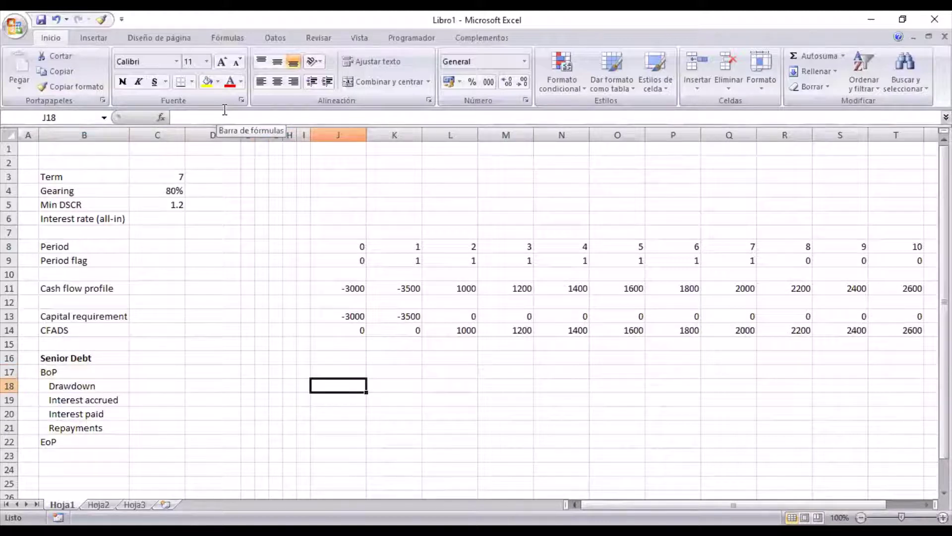
pyautogui.write('+')
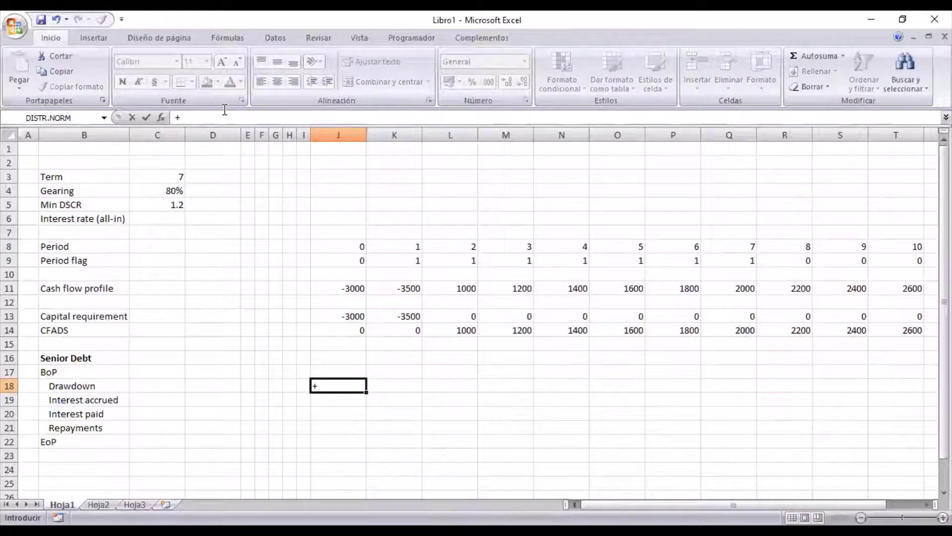
pyautogui.press('Up')
pyautogui.press('Up')
pyautogui.press('Up')
pyautogui.press('Up')
pyautogui.press('Up')
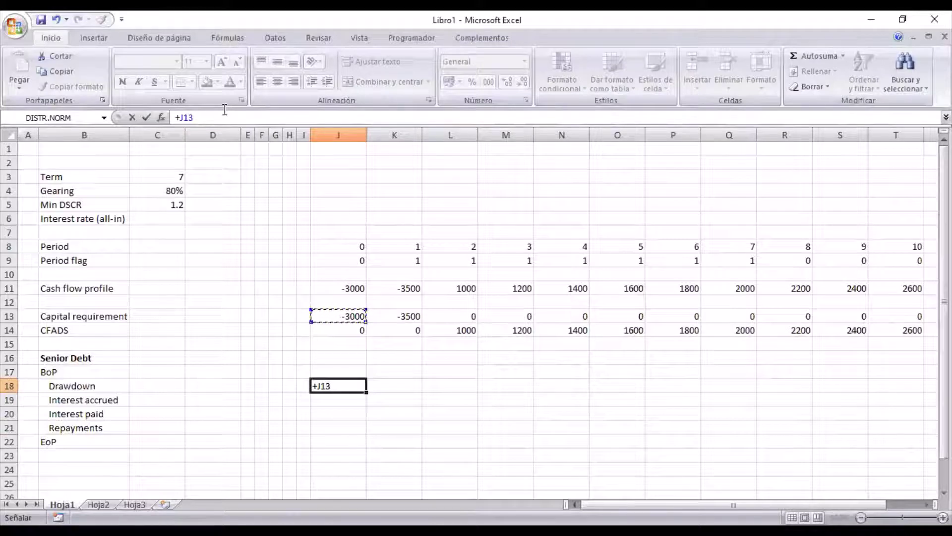
pyautogui.press('Return')
pyautogui.press('Up')
pyautogui.press('Up')
pyautogui.press('Up')
pyautogui.press('Up')
pyautogui.press('Up')
pyautogui.press('Up')
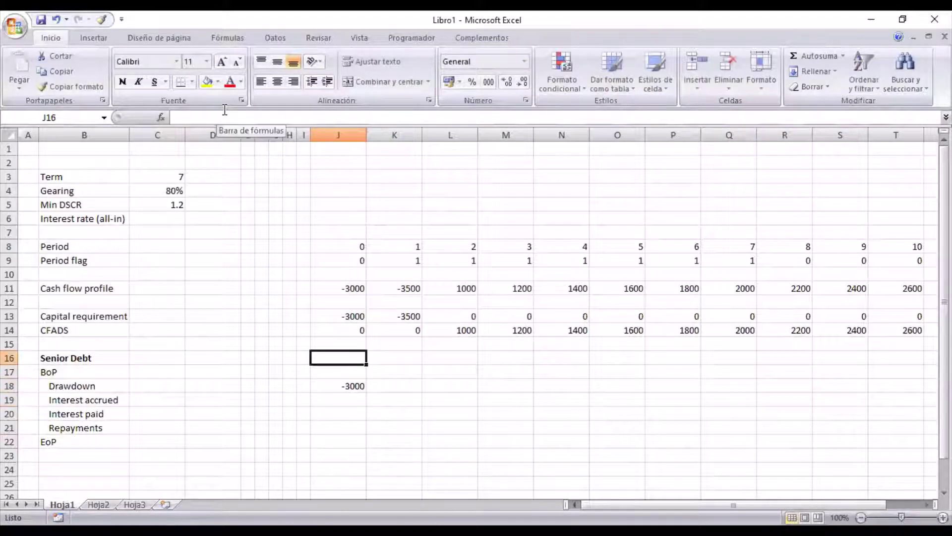
pyautogui.press('Down')
pyautogui.press('Down')
pyautogui.press('Down')
pyautogui.press('Down')
pyautogui.press('Down')
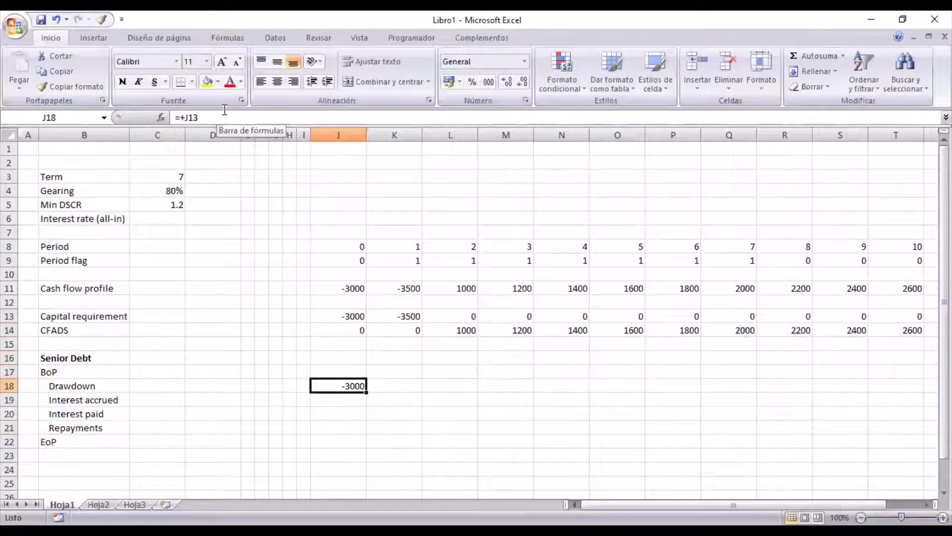
pyautogui.press('BackSpace')
pyautogui.press('Escape')
pyautogui.press('Up')
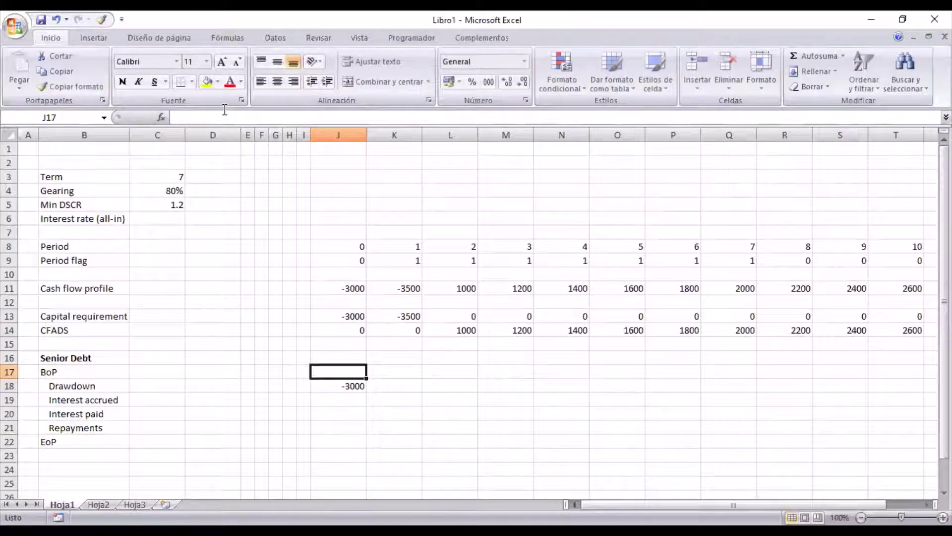
pyautogui.press('Up')
pyautogui.press('Up')
pyautogui.press('Up')
pyautogui.press('Up')
pyautogui.press('Up')
pyautogui.press('Up')
pyautogui.press('Up')
pyautogui.press('Down')
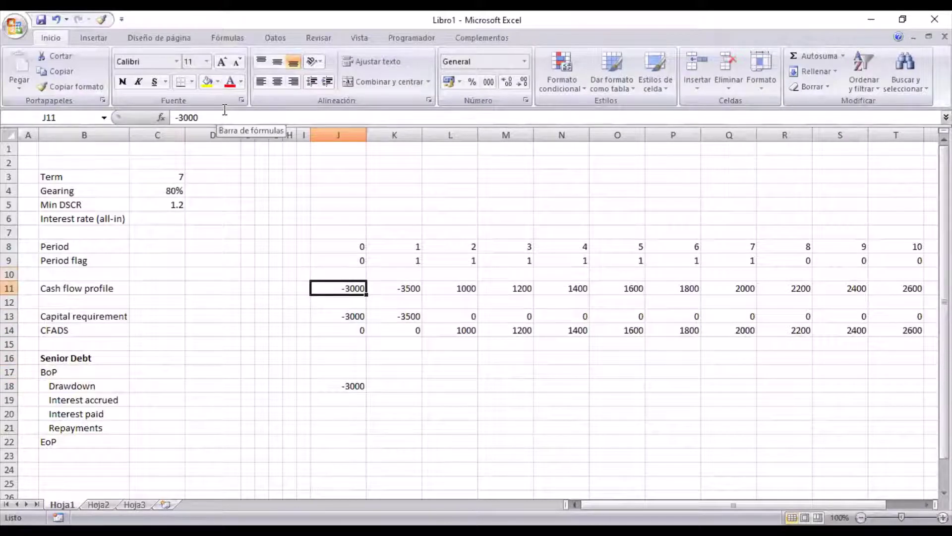
pyautogui.press('Up')
pyautogui.press('Up')
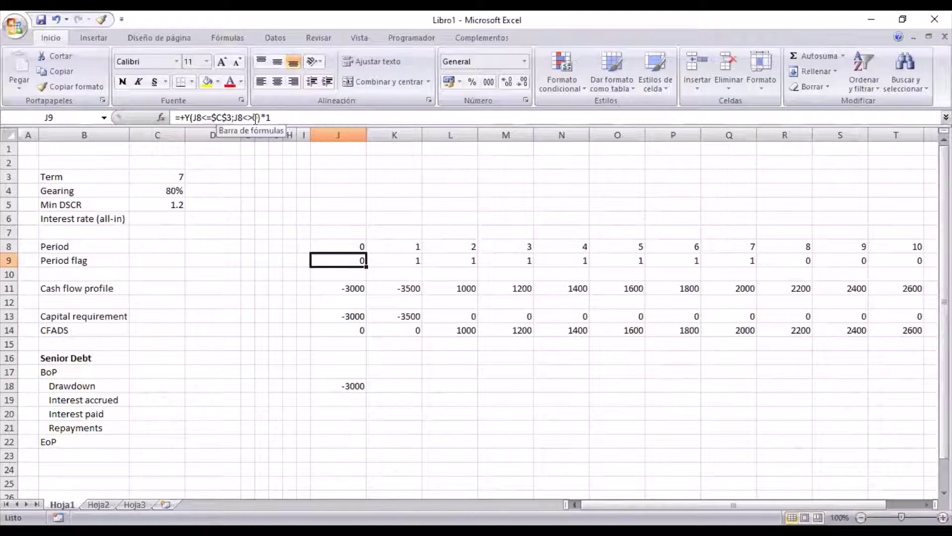
pyautogui.click(254, 118)
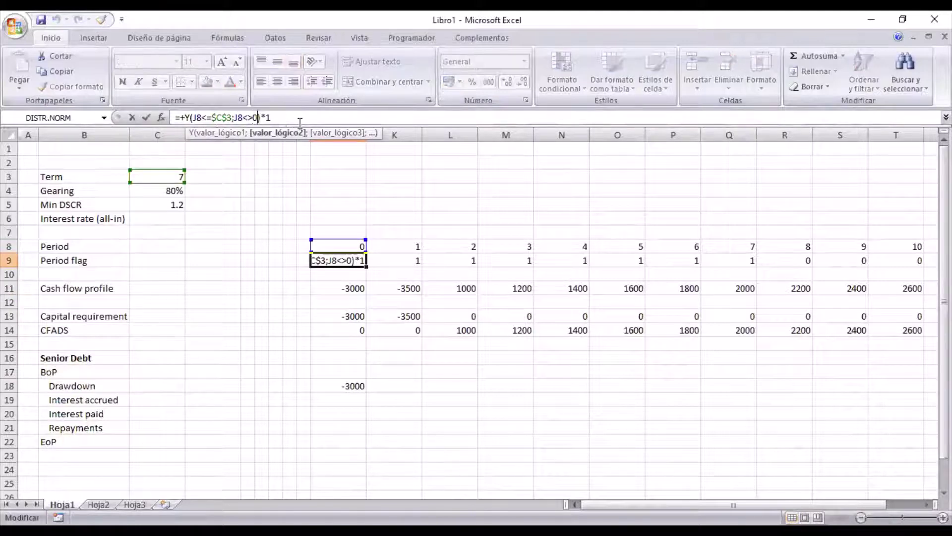
pyautogui.press('Escape')
pyautogui.press('Down')
pyautogui.press('Down')
pyautogui.press('Down')
pyautogui.press('Down')
pyautogui.press('Down')
pyautogui.press('Down')
pyautogui.press('Down')
pyautogui.press('Down')
pyautogui.press('Down')
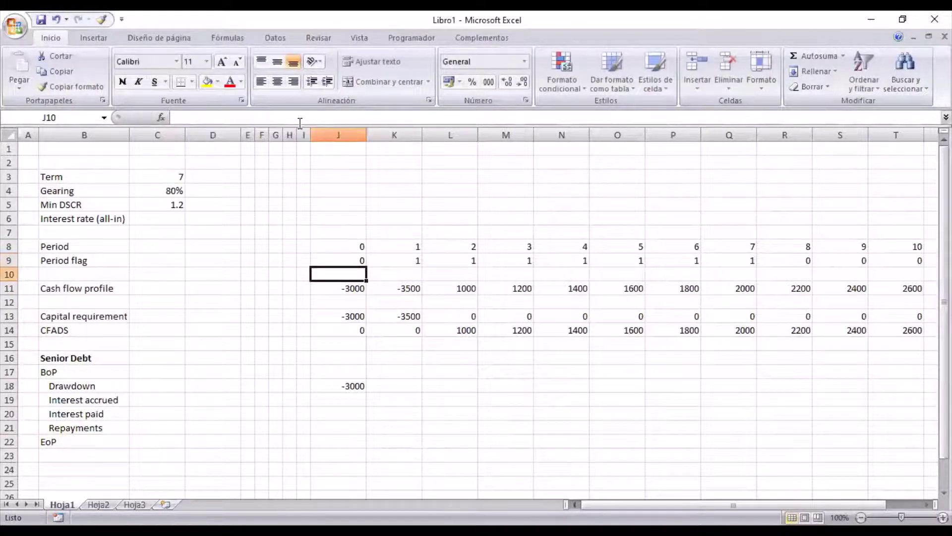
# Step: Copy the Drawdown formula across K18:T18, giving -3000, -3500, then zeros
pyautogui.hotkey('ctrl', 'c')
pyautogui.press('Right')
pyautogui.hotkey('shift', 'Right')
pyautogui.hotkey('shift', 'Right')
pyautogui.hotkey('shift', 'Right')
pyautogui.hotkey('shift', 'Right')
pyautogui.hotkey('shift', 'Right')
pyautogui.hotkey('shift', 'Right')
pyautogui.hotkey('shift', 'Right')
pyautogui.hotkey('shift', 'Right')
pyautogui.hotkey('shift', 'Right')
pyautogui.hotkey('shift', 'Right')
pyautogui.press('Return')
pyautogui.press('Left')
pyautogui.press('Left')
pyautogui.press('Left')
pyautogui.press('Left')
pyautogui.press('Left')
pyautogui.press('Left')
pyautogui.press('Left')
pyautogui.press('Left')
pyautogui.press('Left')
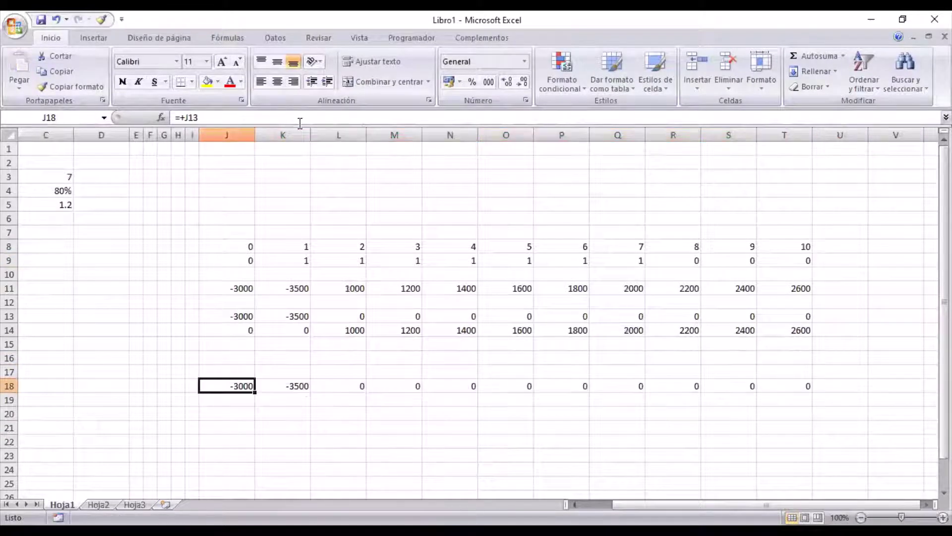
pyautogui.press('Down')
pyautogui.press('Right')
pyautogui.press('Right')
pyautogui.press('Right')
pyautogui.press('Right')
pyautogui.press('Right')
pyautogui.press('Right')
pyautogui.press('Right')
pyautogui.press('Right')
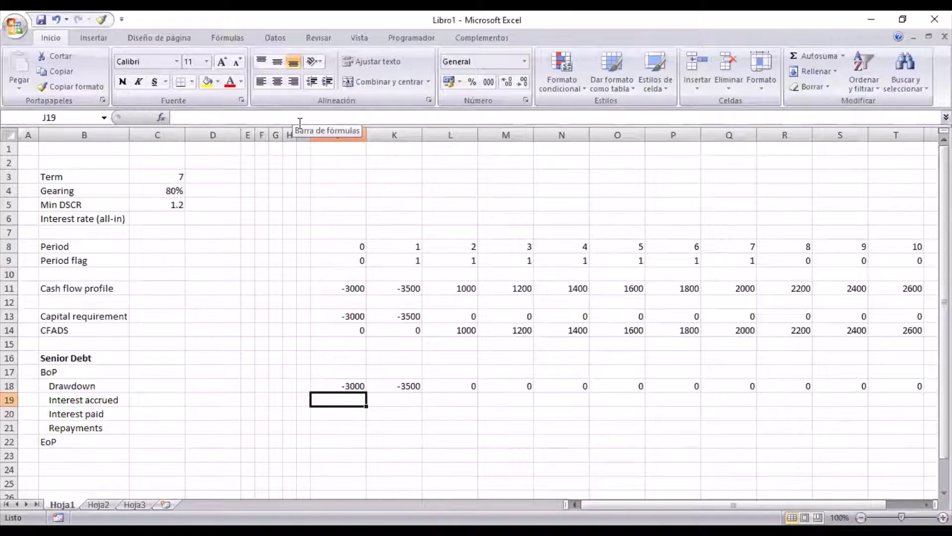
# Step: Enter =SUMA(J17:J18)*$C$6 in J19 for period-0 interest accrued
pyautogui.write('+')
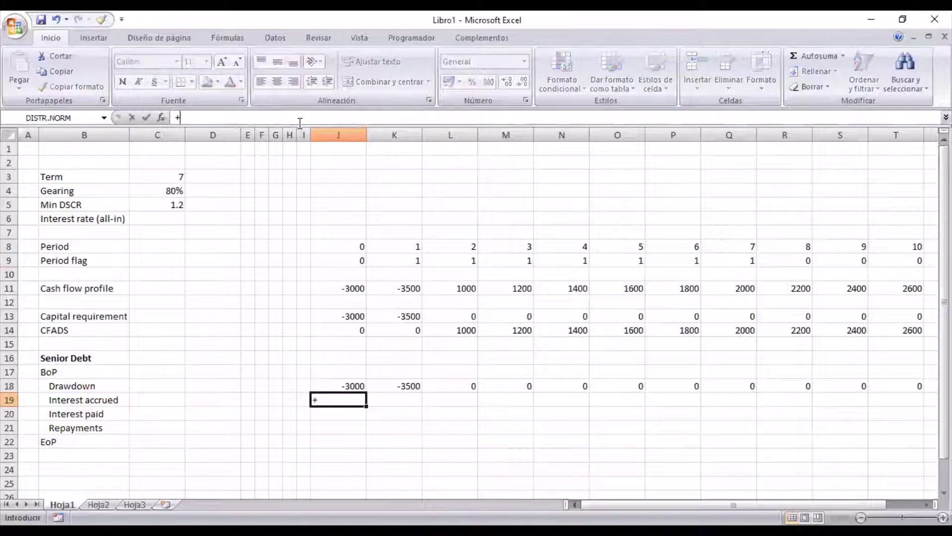
pyautogui.write('s')
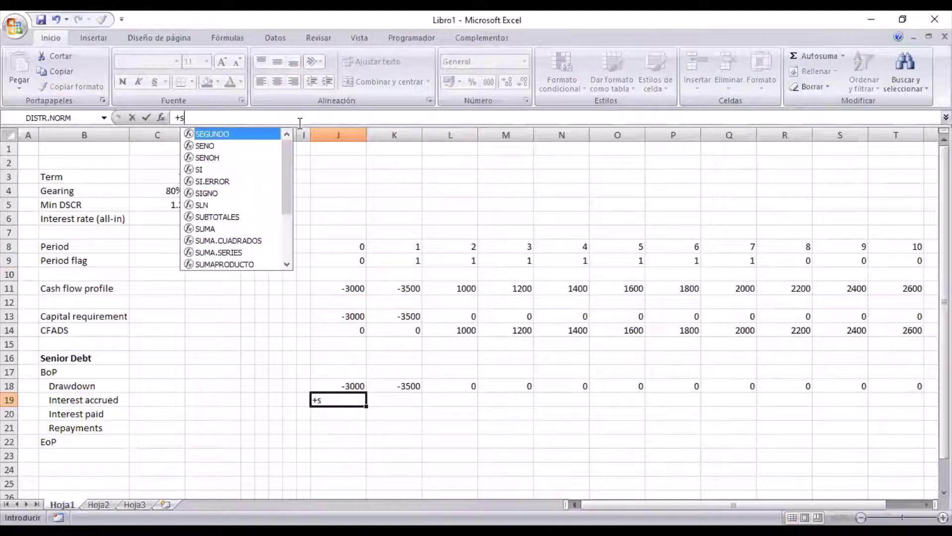
pyautogui.write('uma(')
pyautogui.press('Up')
pyautogui.press('Up')
pyautogui.hotkey('shift', 'Down')
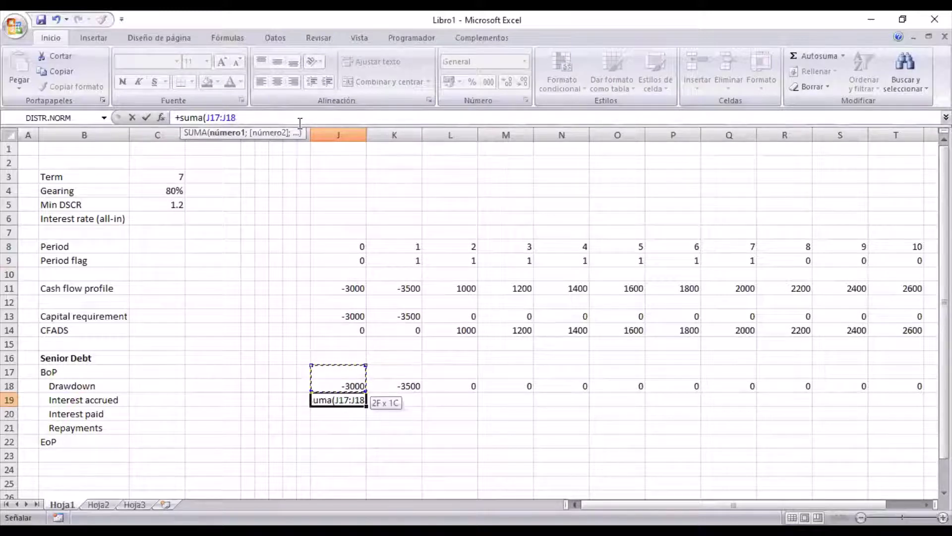
pyautogui.write(')*')
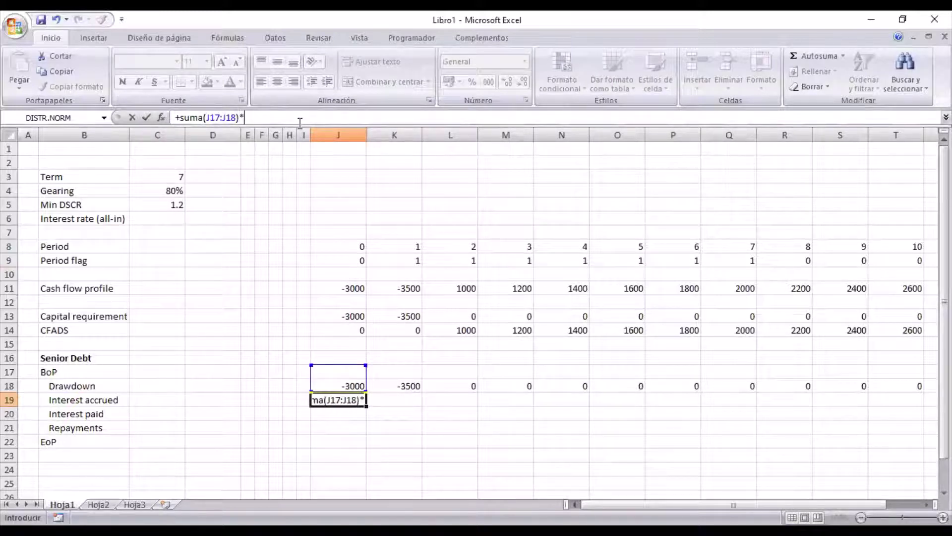
pyautogui.click(171, 224)
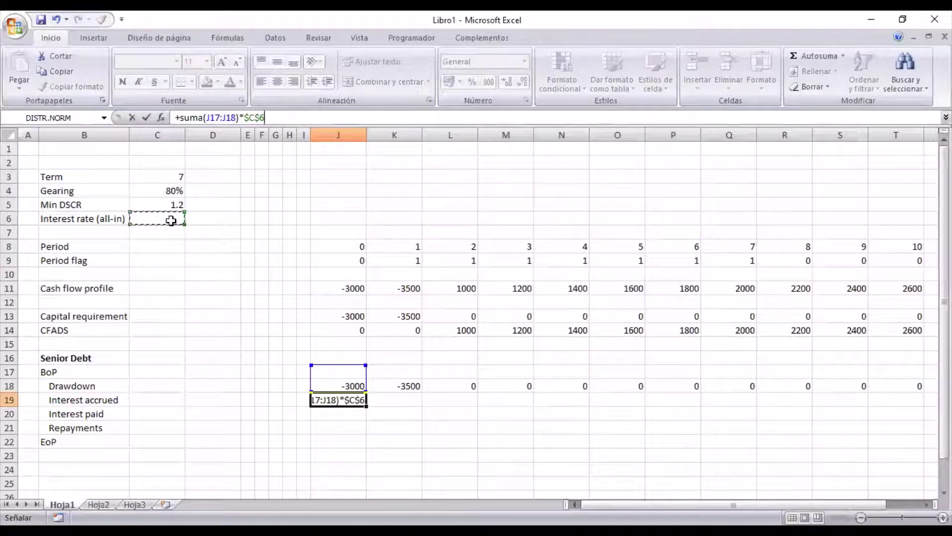
pyautogui.press('Return')
# Step: Set the interest rate in C6 to 0.05, displayed as 5.00%
pyautogui.click(171, 221)
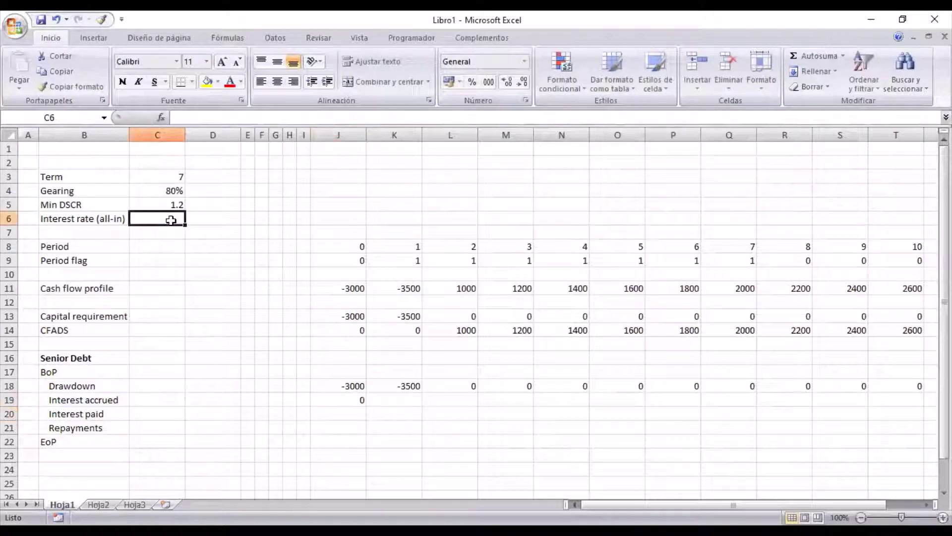
pyautogui.write('0.05')
pyautogui.press('Return')
pyautogui.click(171, 219)
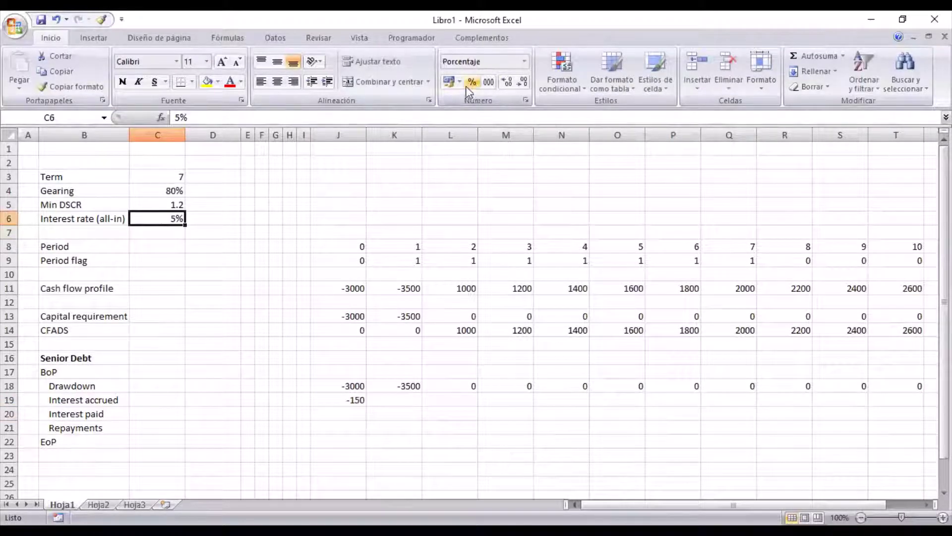
pyautogui.click(507, 82)
pyautogui.click(507, 82)
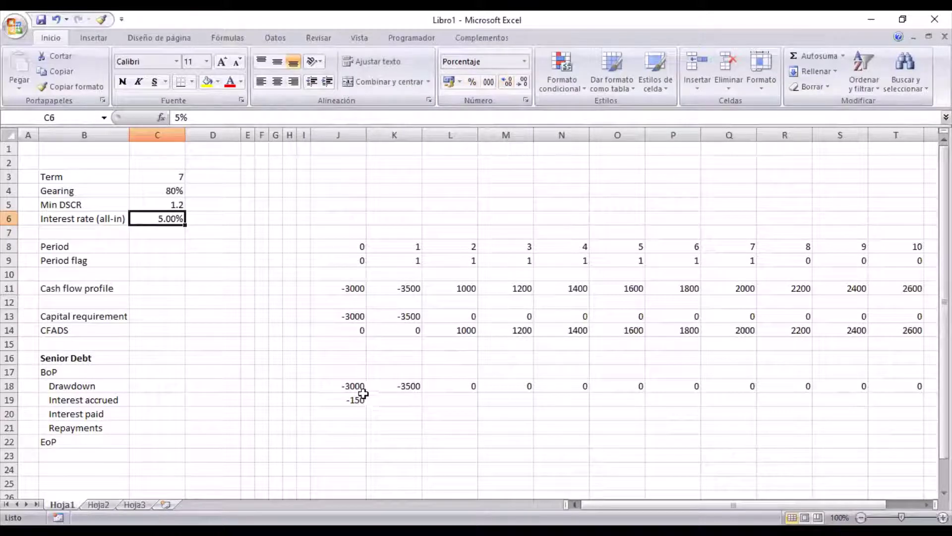
pyautogui.click(360, 396)
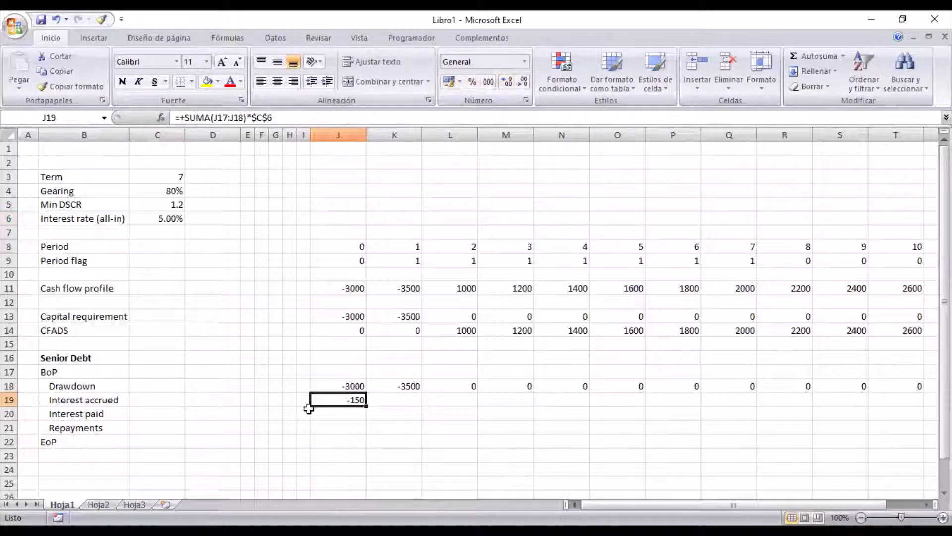
# Step: Copy the interest accrued formula across K19:T19
pyautogui.hotkey('ctrl', 'c')
pyautogui.press('Right')
pyautogui.hotkey('shift', 'Right')
pyautogui.hotkey('shift', 'Right')
pyautogui.hotkey('shift', 'Right')
pyautogui.hotkey('shift', 'Right')
pyautogui.hotkey('shift', 'Right')
pyautogui.hotkey('shift', 'Right')
pyautogui.hotkey('shift', 'Right')
pyautogui.hotkey('shift', 'Right')
pyautogui.hotkey('shift', 'Right')
pyautogui.hotkey('shift', 'Right')
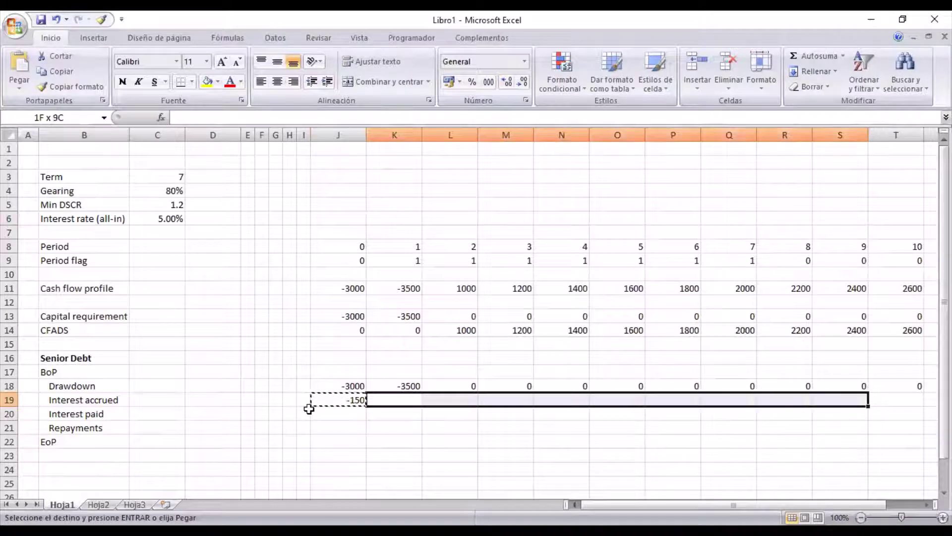
pyautogui.hotkey('shift', 'Left')
pyautogui.press('Return')
pyautogui.press('Left')
pyautogui.press('Left')
pyautogui.press('Left')
pyautogui.press('Left')
pyautogui.press('Left')
pyautogui.press('Left')
pyautogui.press('Left')
pyautogui.press('Left')
pyautogui.press('Left')
pyautogui.press('Left')
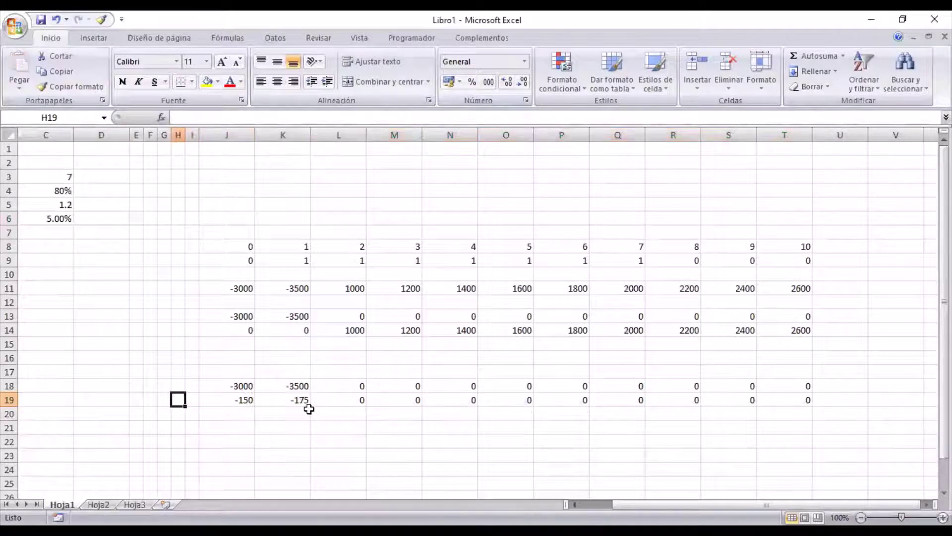
# Step: Enter =+I22 in J17 so BoP takes the previous period's EoP
pyautogui.press('Right')
pyautogui.press('Right')
pyautogui.press('Right')
pyautogui.press('Right')
pyautogui.press('Up')
pyautogui.press('Right')
pyautogui.press('Right')
pyautogui.press('Up')
pyautogui.press('Right')
pyautogui.press('Right')
pyautogui.press('Right')
pyautogui.write('+')
pyautogui.press('Left')
pyautogui.press('Down')
pyautogui.press('Down')
pyautogui.press('Down')
pyautogui.press('Down')
pyautogui.press('Down')
pyautogui.press('Return')
pyautogui.press('Up')
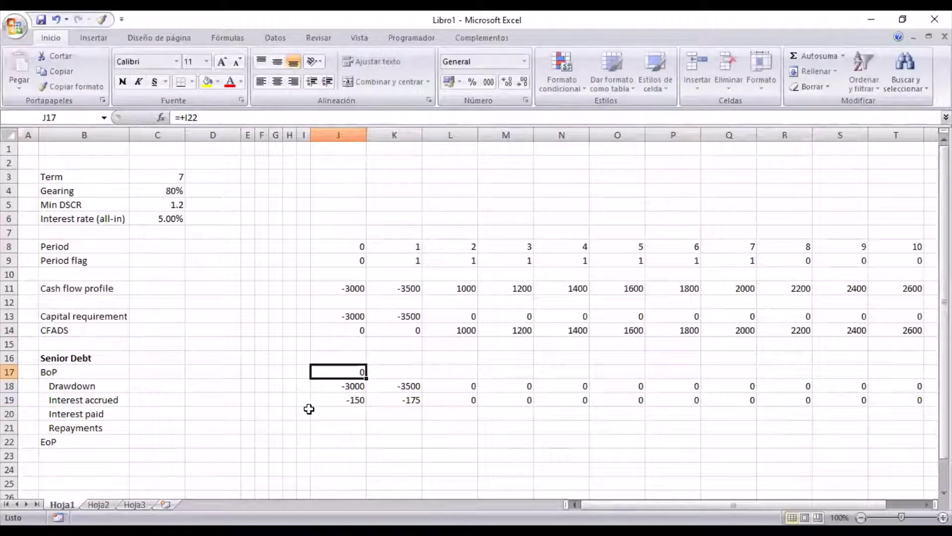
# Step: Copy the BoP formula across K17:T17
pyautogui.hotkey('ctrl', 'c')
pyautogui.press('Right')
pyautogui.hotkey('shift', 'Right')
pyautogui.hotkey('shift', 'Right')
pyautogui.hotkey('shift', 'Right')
pyautogui.hotkey('shift', 'Right')
pyautogui.hotkey('shift', 'Right')
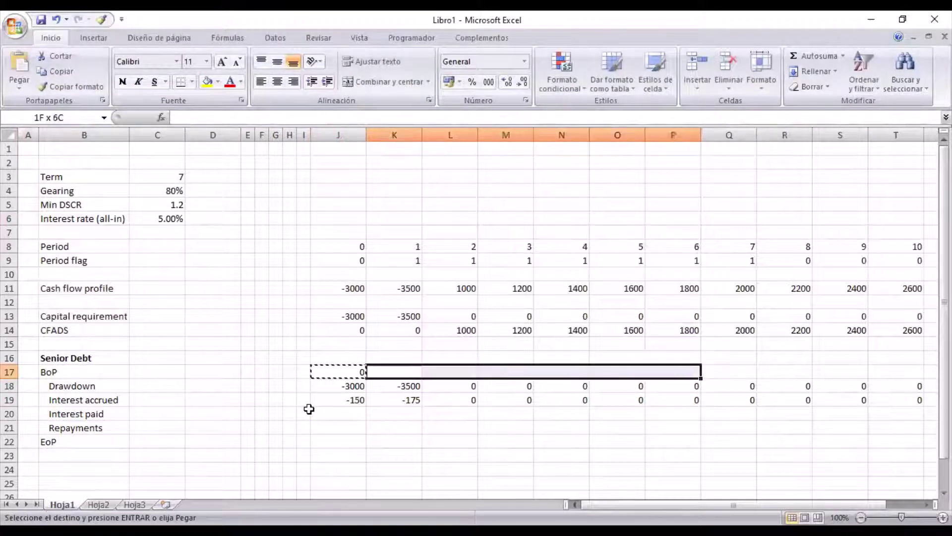
pyautogui.hotkey('shift', 'Right')
pyautogui.hotkey('shift', 'Right')
pyautogui.hotkey('shift', 'Right')
pyautogui.hotkey('shift', 'Right')
pyautogui.hotkey('shift', 'Right')
pyautogui.hotkey('shift', 'Right')
pyautogui.hotkey('shift', 'Right')
pyautogui.hotkey('shift', 'Left')
pyautogui.hotkey('shift', 'Left')
pyautogui.hotkey('shift', 'Left')
pyautogui.press('Return')
pyautogui.press('Left')
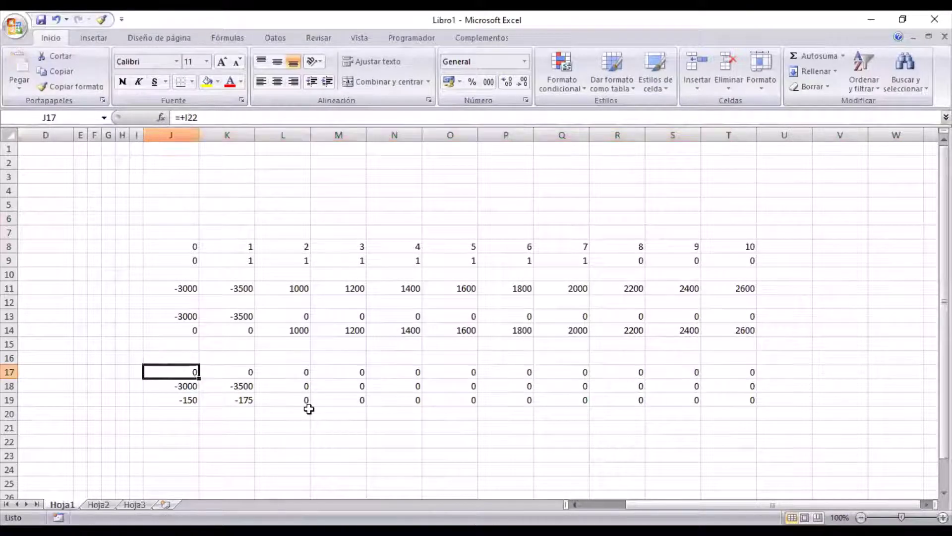
pyautogui.press('Left')
pyautogui.press('Left')
pyautogui.press('Left')
pyautogui.press('Left')
pyautogui.press('Left')
pyautogui.press('Left')
pyautogui.press('Left')
pyautogui.press('Left')
pyautogui.press('Down')
pyautogui.press('Down')
pyautogui.press('Down')
pyautogui.press('Down')
pyautogui.press('Down')
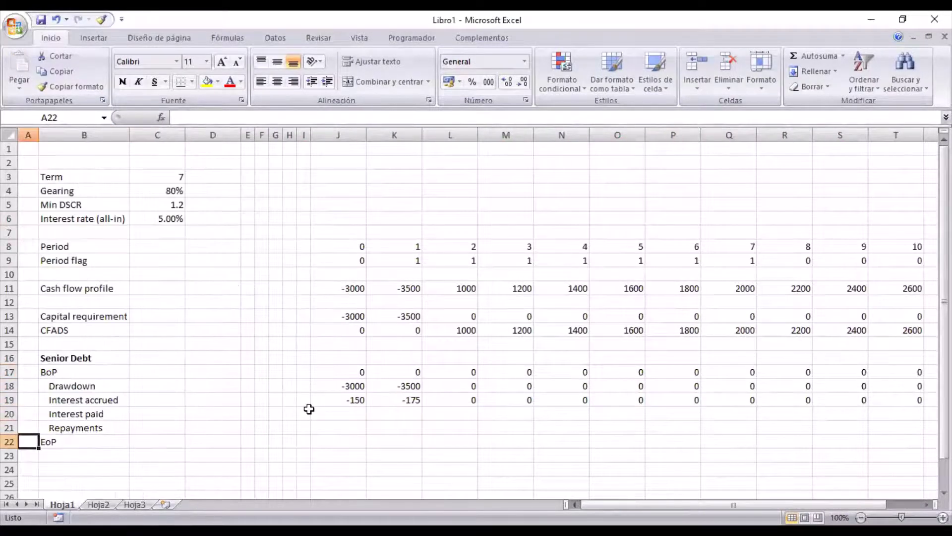
pyautogui.press('Right')
pyautogui.press('Right')
pyautogui.press('Right')
pyautogui.press('Right')
pyautogui.press('Right')
pyautogui.press('Right')
pyautogui.press('Right')
pyautogui.press('Right')
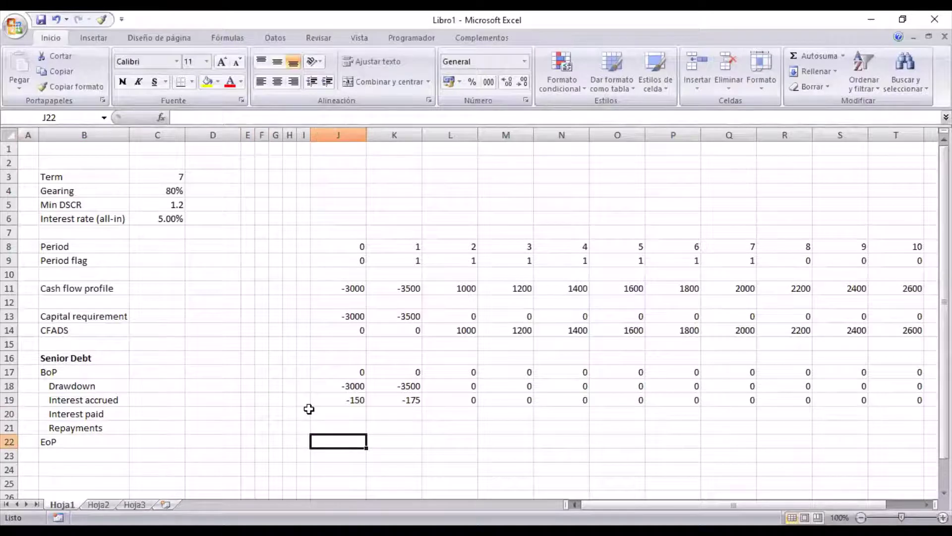
# Step: Enter =SUMA(J17:J21) in J22 and copy it across K22:T22 as end-of-period balances
pyautogui.write('+suma(')
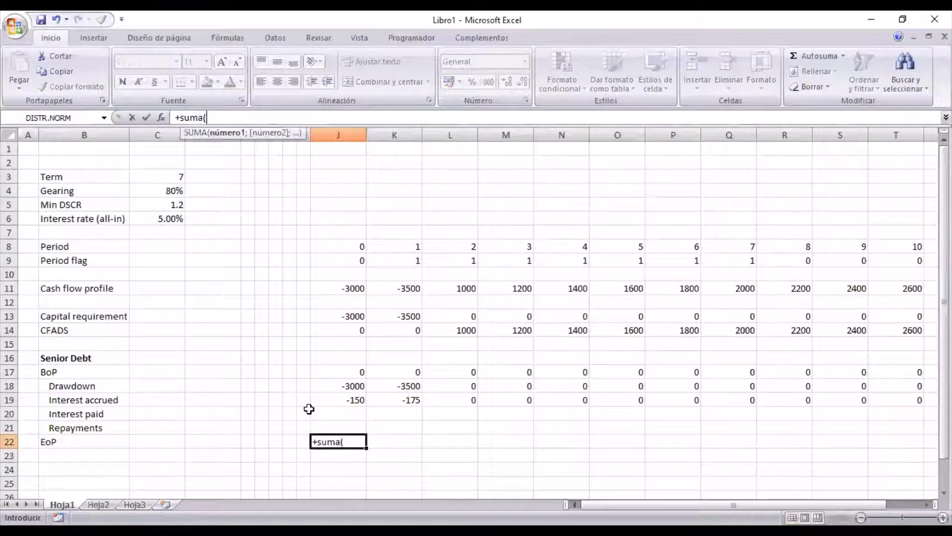
pyautogui.press('Up')
pyautogui.moveTo(310, 421); pyautogui.dragTo(309, 407)
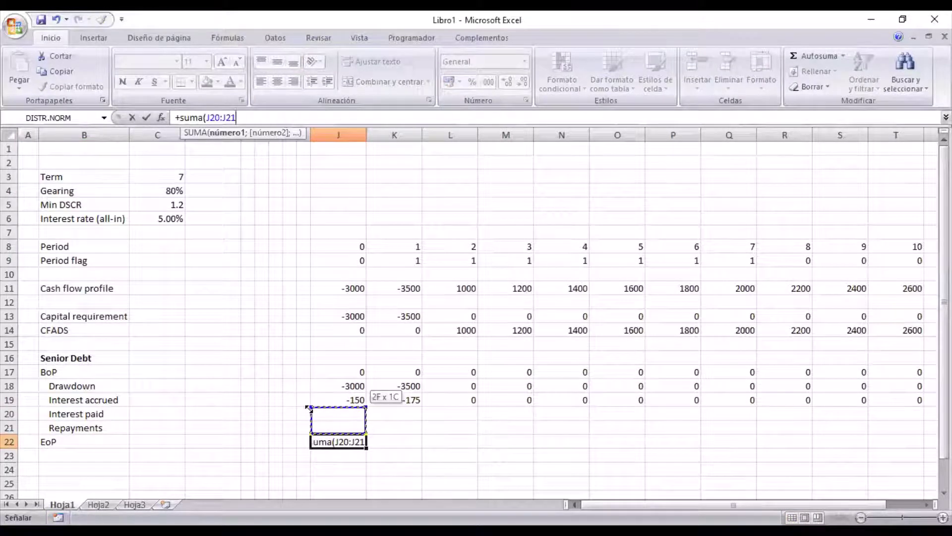
pyautogui.hotkey('shift', 'Up')
pyautogui.hotkey('shift', 'Up')
pyautogui.hotkey('shift', 'Up')
pyautogui.hotkey('ctrl', 'Return')
pyautogui.hotkey('ctrl', 'c')
pyautogui.press('Right')
pyautogui.hotkey('shift', 'Right')
pyautogui.hotkey('shift', 'Right')
pyautogui.hotkey('shift', 'Right')
pyautogui.hotkey('shift', 'Right')
pyautogui.hotkey('shift', 'Right')
pyautogui.hotkey('shift', 'Right')
pyautogui.hotkey('shift', 'Right')
pyautogui.hotkey('shift', 'Right')
pyautogui.hotkey('shift', 'Right')
pyautogui.hotkey('shift', 'Right')
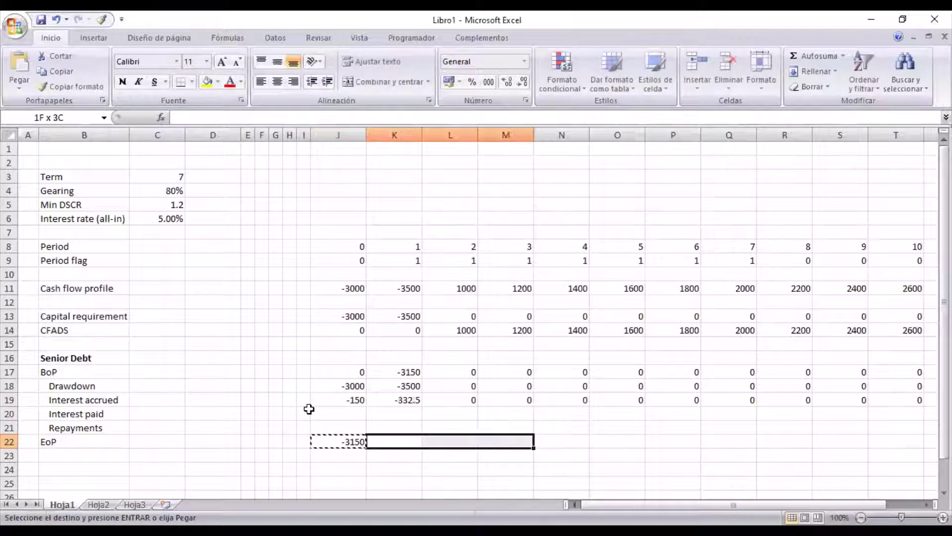
pyautogui.press('Return')
# Step: Format J11:T22 in Comma Style with no decimal places
pyautogui.press('Left')
pyautogui.press('Up')
pyautogui.press('Up')
pyautogui.press('Up')
pyautogui.press('Up')
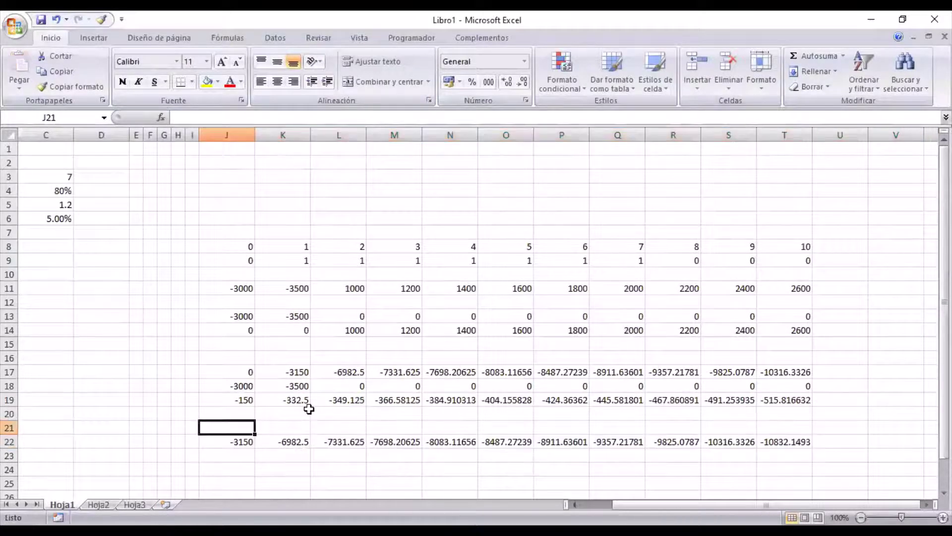
pyautogui.press('Up')
pyautogui.press('Up')
pyautogui.press('Up')
pyautogui.press('Up')
pyautogui.press('Up')
pyautogui.press('Up')
pyautogui.press('Up')
pyautogui.hotkey('shift', 'Down')
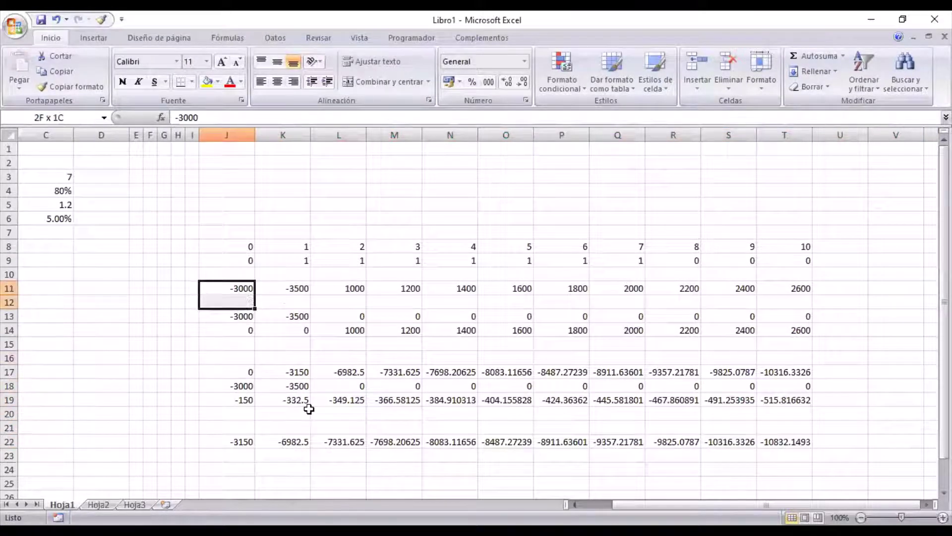
pyautogui.hotkey('shift', 'Down')
pyautogui.hotkey('shift', 'Down')
pyautogui.hotkey('shift', 'Down')
pyautogui.hotkey('shift', 'Down')
pyautogui.hotkey('shift', 'Down')
pyautogui.hotkey('shift', 'Down')
pyautogui.hotkey('shift', 'Down')
pyautogui.hotkey('shift', 'Down')
pyautogui.hotkey('shift', 'Down')
pyautogui.hotkey('shift', 'Down')
pyautogui.hotkey('shift', 'Down')
pyautogui.hotkey('shift', 'Right')
pyautogui.hotkey('shift', 'Right')
pyautogui.hotkey('shift', 'Right')
pyautogui.hotkey('shift', 'Right')
pyautogui.hotkey('shift', 'Right')
pyautogui.hotkey('shift', 'Right')
pyautogui.hotkey('shift', 'Right')
pyautogui.hotkey('shift', 'Right')
pyautogui.hotkey('shift', 'Right')
pyautogui.hotkey('shift', 'Right')
pyautogui.hotkey('shift', 'Right')
pyautogui.hotkey('shift', 'Up')
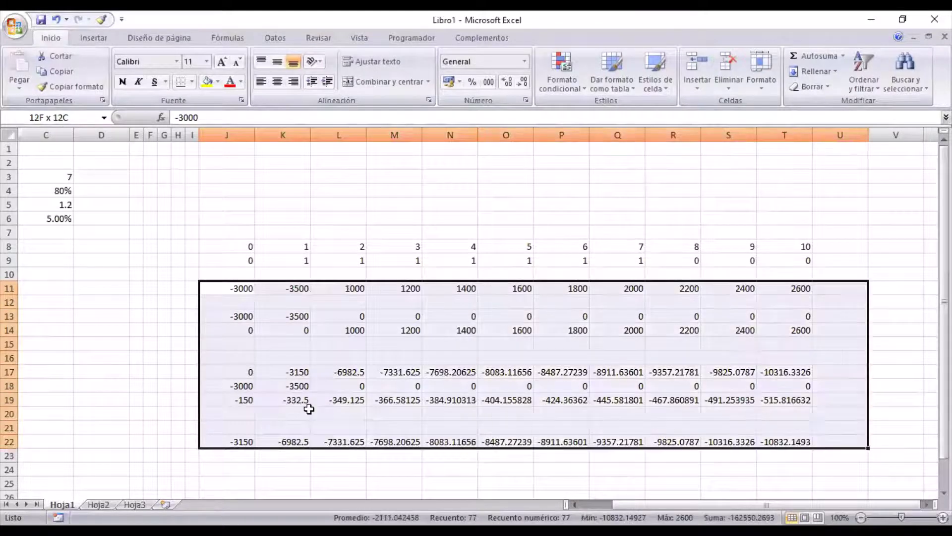
pyautogui.hotkey('shift', 'Left')
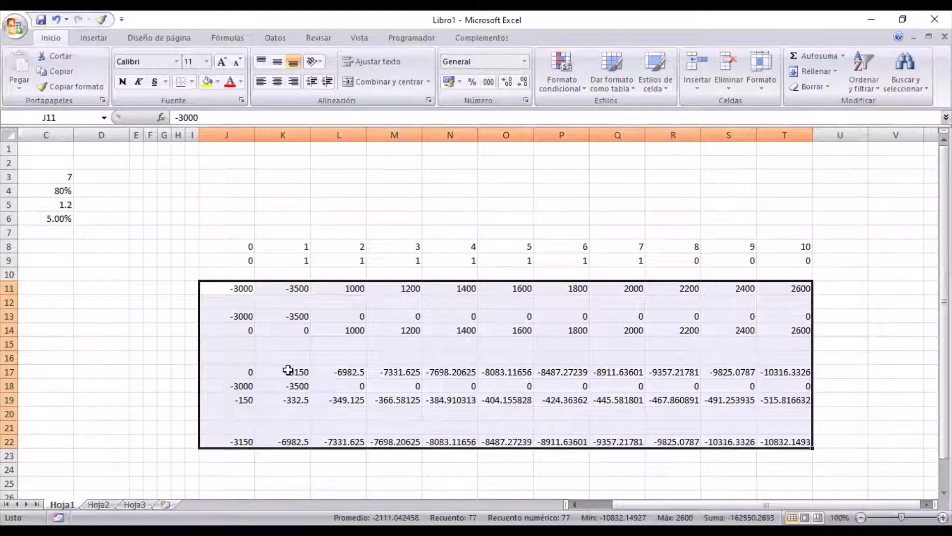
pyautogui.click(488, 82)
pyautogui.click(522, 83)
pyautogui.click(522, 83)
pyautogui.click(298, 448)
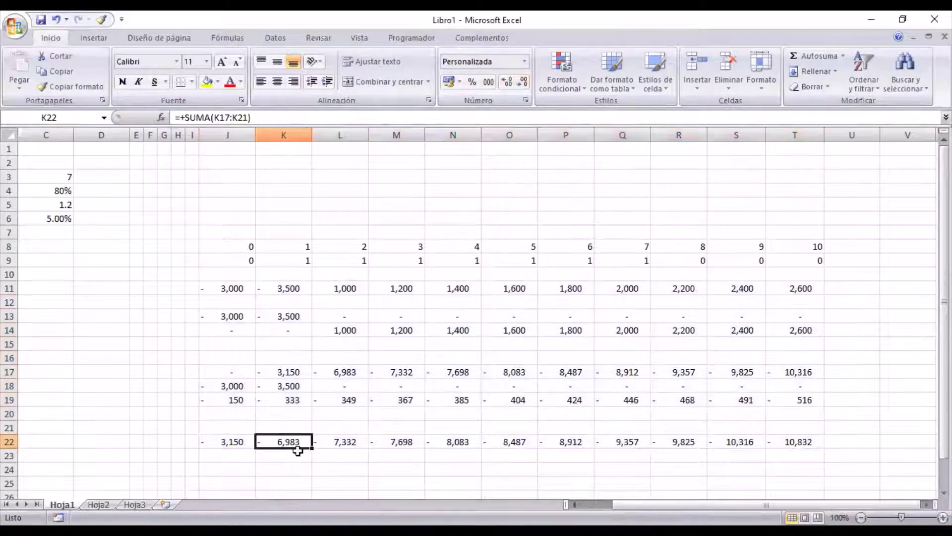
pyautogui.press('Left')
pyautogui.press('Left')
pyautogui.press('Left')
pyautogui.press('Left')
pyautogui.press('Left')
pyautogui.press('Left')
pyautogui.press('Left')
pyautogui.press('Left')
pyautogui.press('Left')
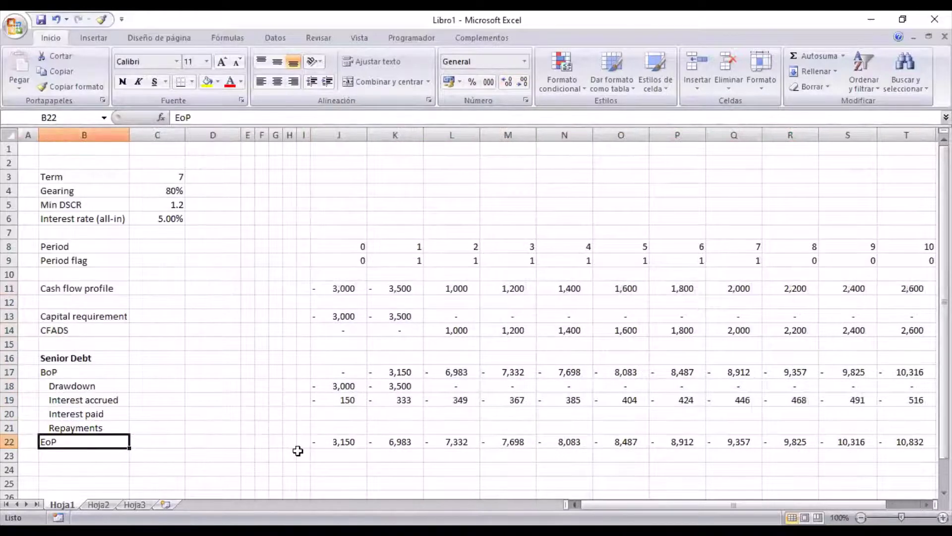
pyautogui.press('Down')
pyautogui.press('Right')
pyautogui.press('Right')
pyautogui.press('Right')
pyautogui.press('Right')
pyautogui.press('Right')
pyautogui.press('Right')
pyautogui.press('Up')
pyautogui.press('Up')
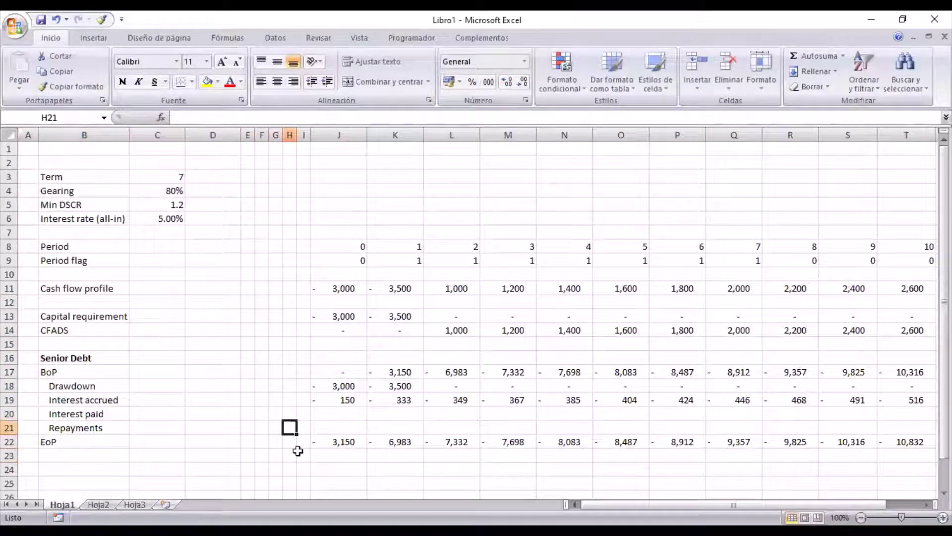
pyautogui.press('Right')
pyautogui.press('Up')
pyautogui.press('Up')
pyautogui.press('Right')
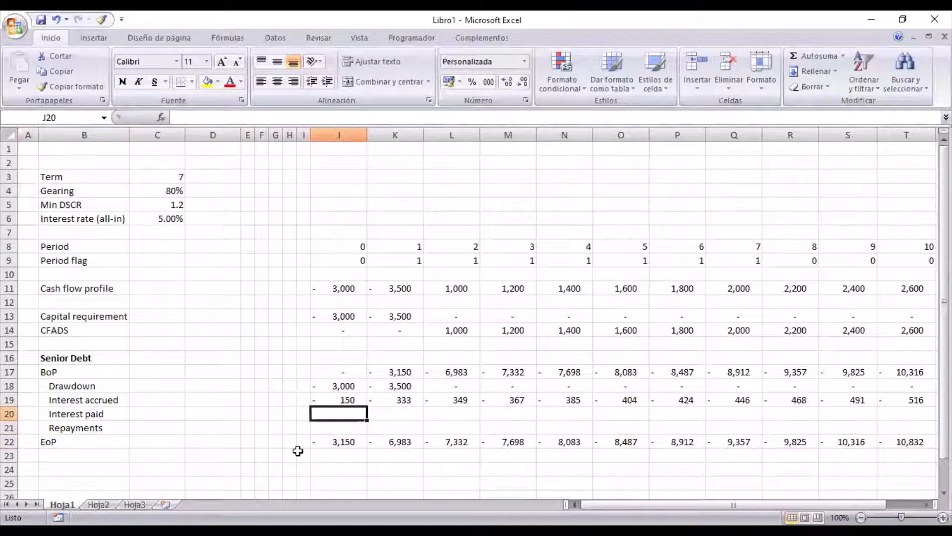
pyautogui.press('Up')
# Step: Multiply the J18 drawdown by the gearing $C$4 and copy it across K18:T18
pyautogui.click(218, 117)
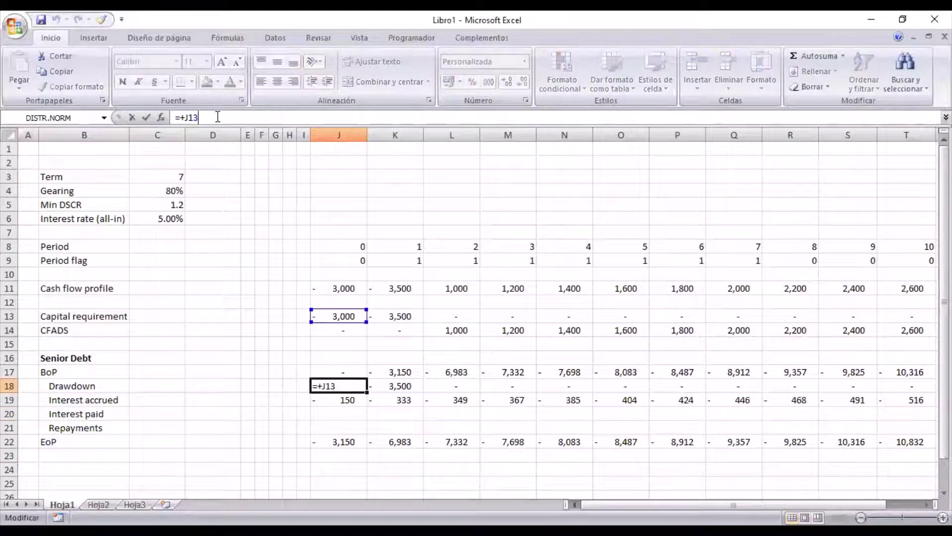
pyautogui.write('*')
pyautogui.click(163, 191)
pyautogui.press('F4')
pyautogui.press('Return')
pyautogui.press('Up')
pyautogui.hotkey('ctrl', 'c')
pyautogui.press('Right')
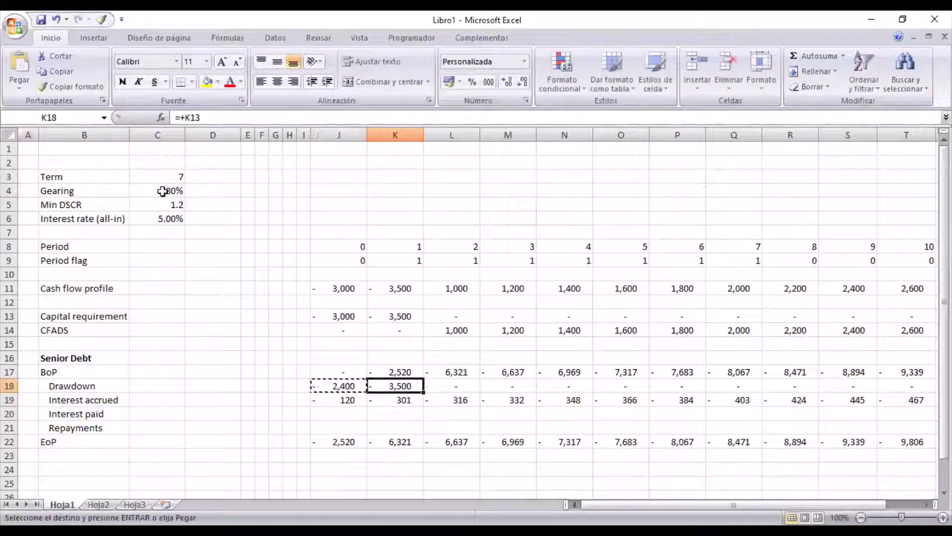
pyautogui.hotkey('ctrl', 'shift', 'Right')
pyautogui.press('Return')
# Step: Start an interest paid formula in J20 referencing J19, then cancel it
pyautogui.press('Left')
pyautogui.press('Left')
pyautogui.press('Down')
pyautogui.press('Down')
pyautogui.press('Right')
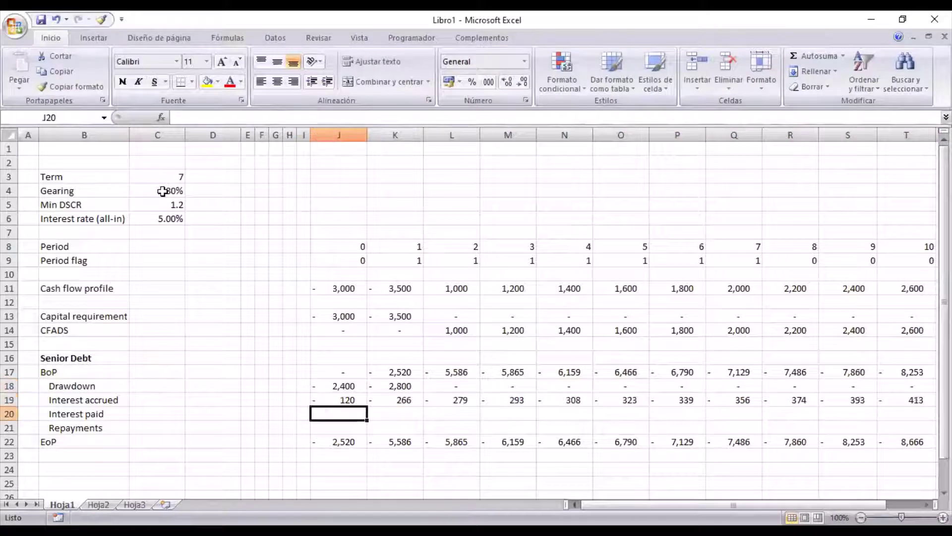
pyautogui.write('=')
pyautogui.press('Up')
pyautogui.press('Escape')
pyautogui.press('Up')
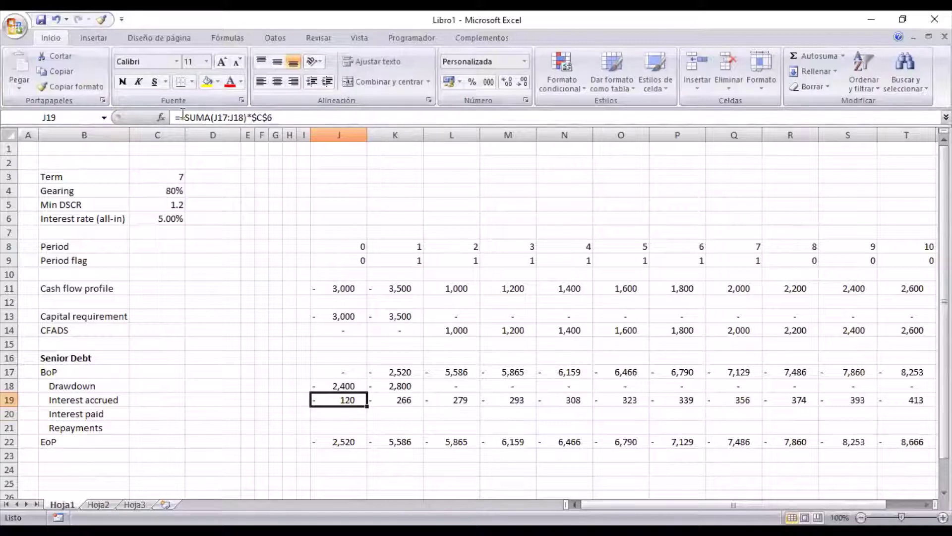
pyautogui.click(339, 415)
pyautogui.press('Down')
pyautogui.press('Down')
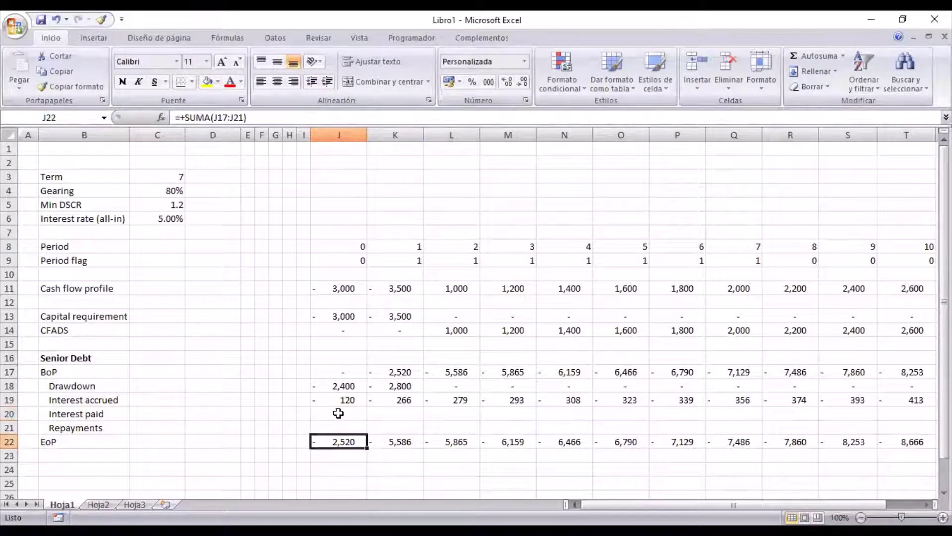
pyautogui.click(338, 413)
pyautogui.write('+')
pyautogui.press('Up')
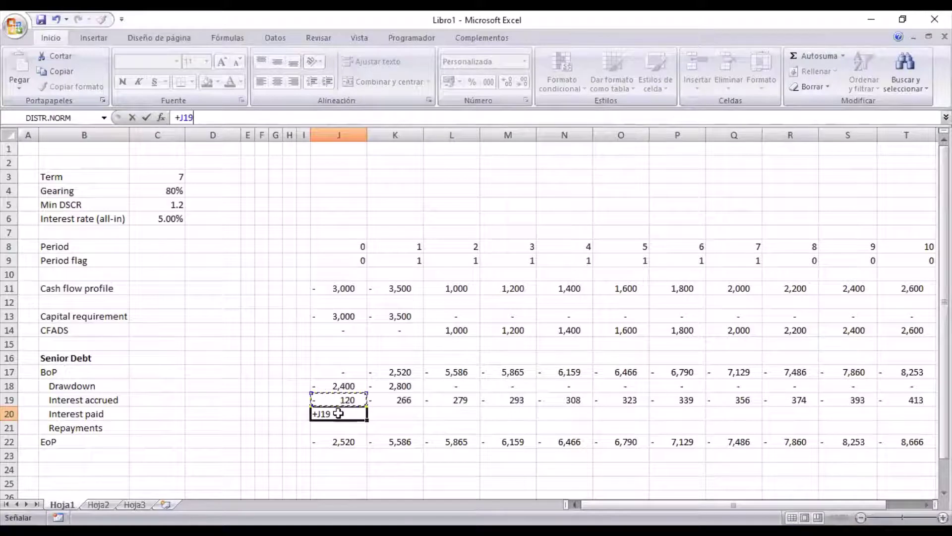
pyautogui.press('Escape')
pyautogui.press('Up')
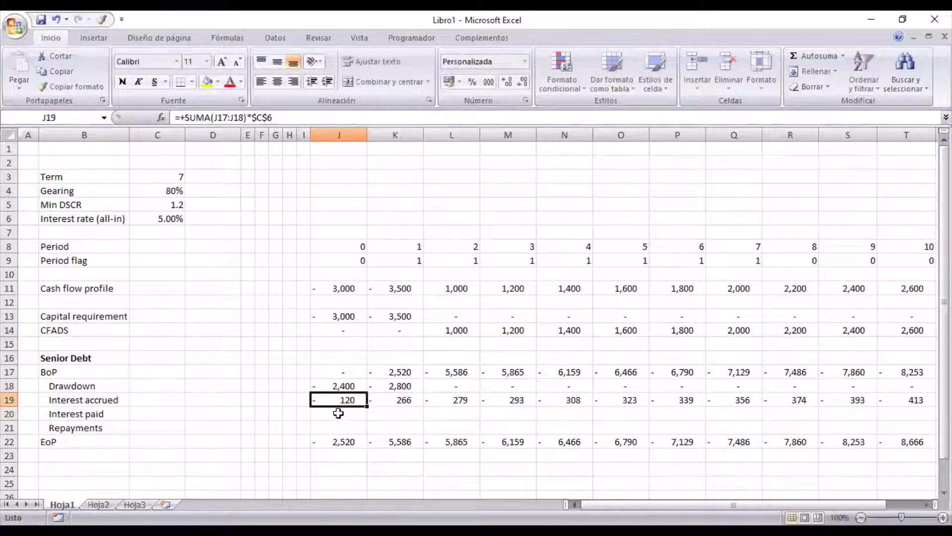
# Step: Make interest accrued positive as =+SUMA(J17:J18)*$C$6 in J19 and copy across K19:T19
pyautogui.click(187, 119)
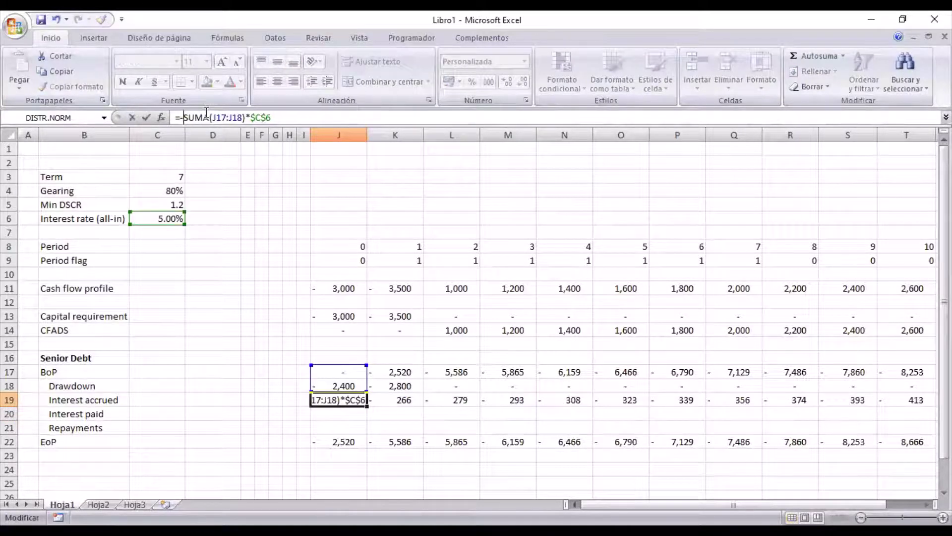
pyautogui.press('BackSpace')
pyautogui.write('+')
pyautogui.press('Return')
pyautogui.press('Up')
pyautogui.hotkey('ctrl', 'c')
pyautogui.press('Right')
pyautogui.hotkey('ctrl', 'Right')
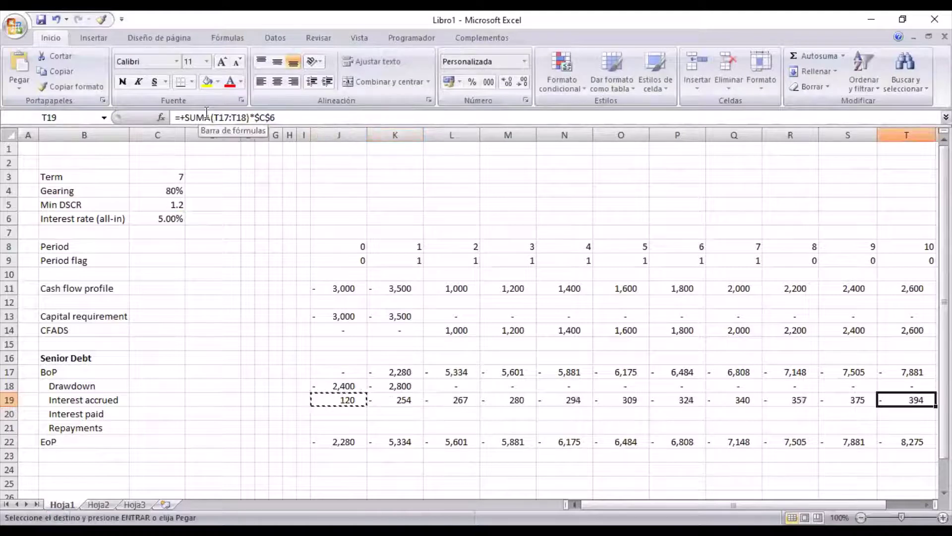
pyautogui.hotkey('ctrl', 'Left')
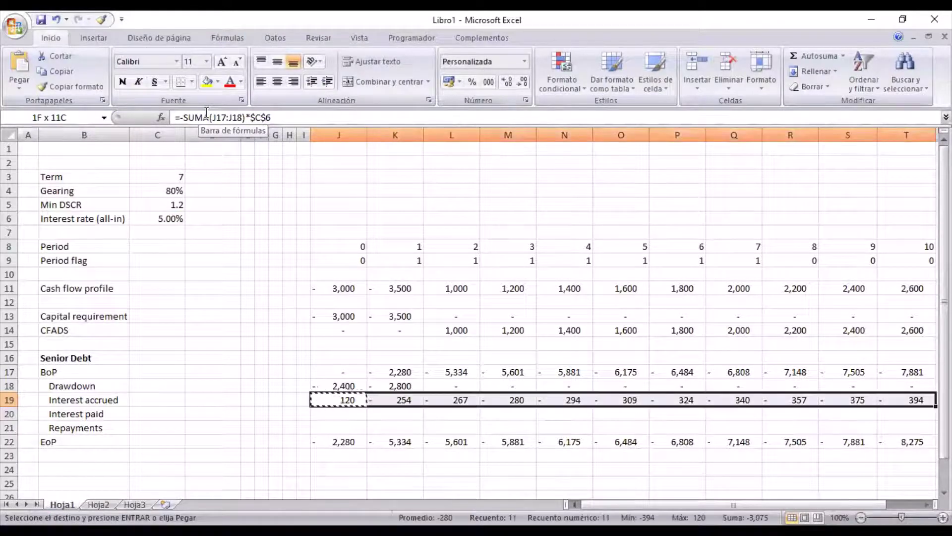
pyautogui.hotkey('ctrl', 'shift', 'Right')
pyautogui.press('Return')
# Step: Enter interest paid =-J19*$C$4 in J20 and copy it across K20:T20
pyautogui.press('Down')
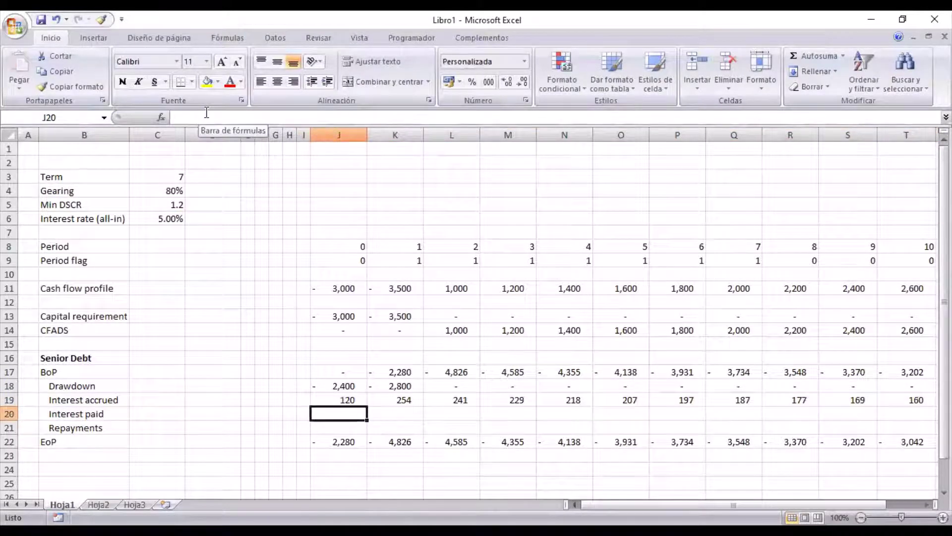
pyautogui.write('-')
pyautogui.press('Up')
pyautogui.write('*')
pyautogui.click(163, 189)
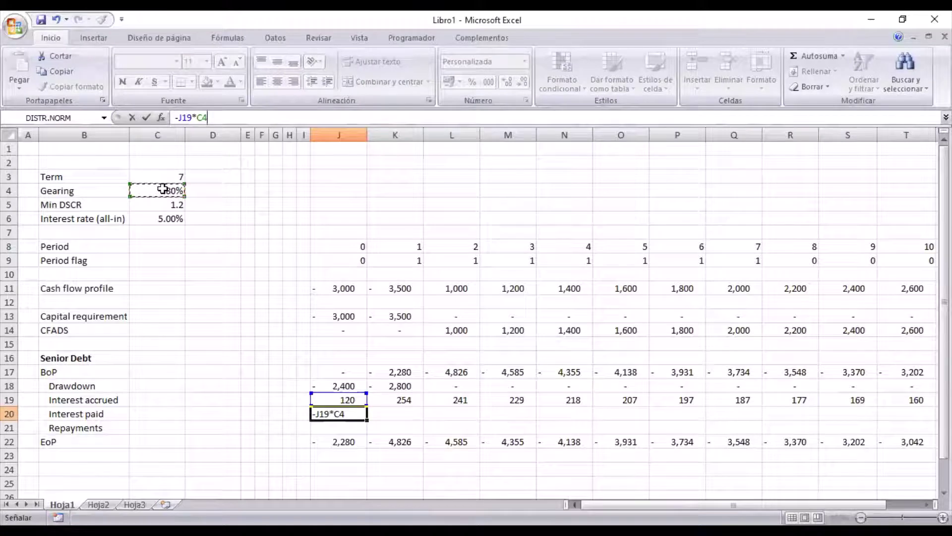
pyautogui.press('F4')
pyautogui.hotkey('ctrl', 'Return')
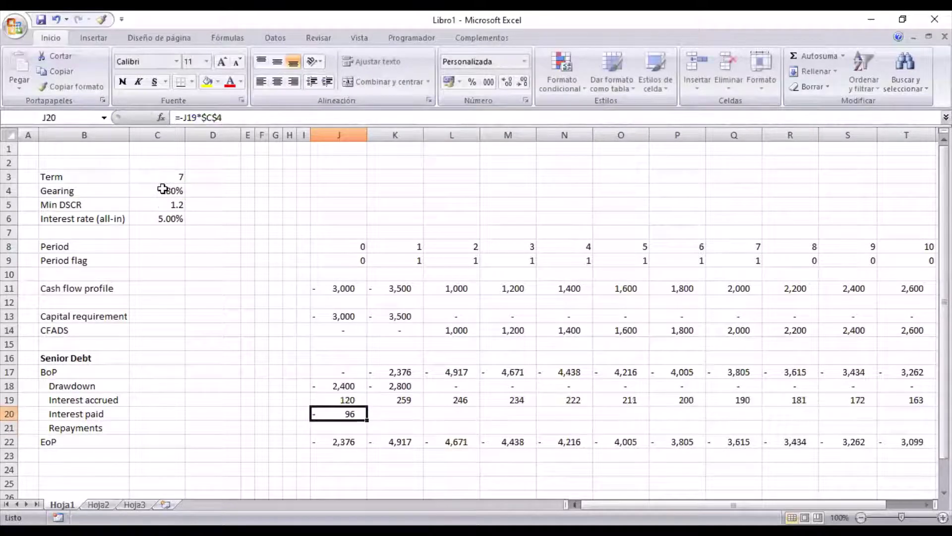
pyautogui.hotkey('ctrl', 'c')
pyautogui.press('Right')
pyautogui.hotkey('shift', 'Right')
pyautogui.hotkey('shift', 'Right')
pyautogui.hotkey('shift', 'Right')
pyautogui.hotkey('shift', 'Right')
pyautogui.hotkey('shift', 'Right')
pyautogui.hotkey('shift', 'Right')
pyautogui.hotkey('shift', 'Right')
pyautogui.hotkey('shift', 'Right')
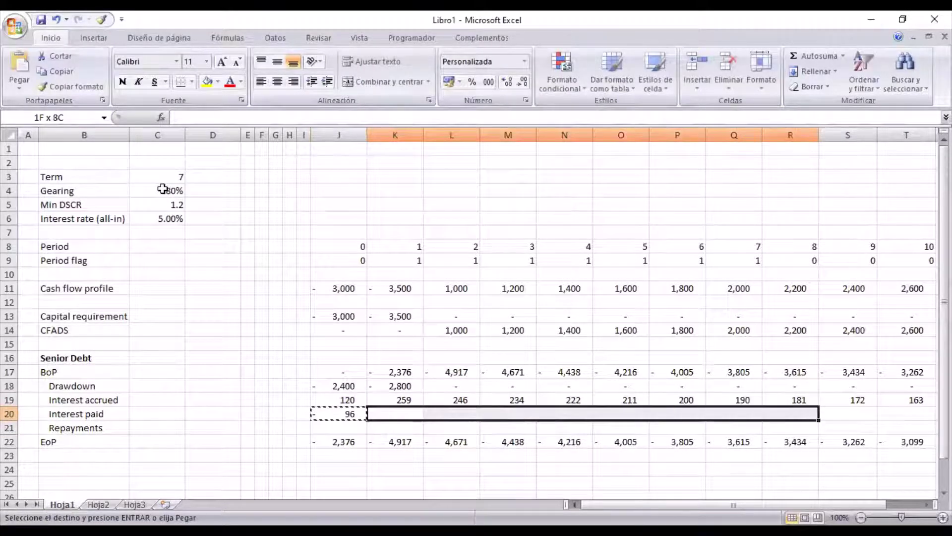
pyautogui.hotkey('shift', 'Right')
pyautogui.press('Return')
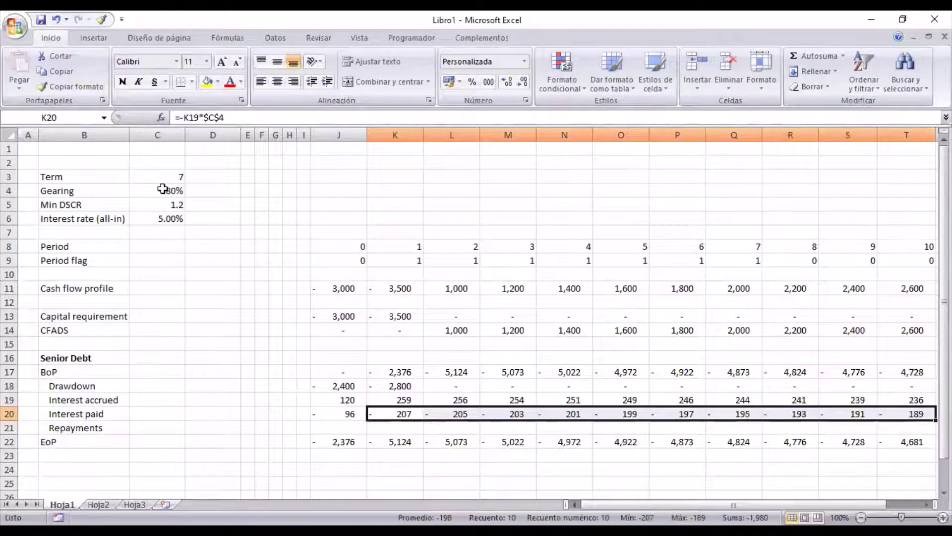
pyautogui.hotkey('ctrl', 'Right')
pyautogui.press('Left')
pyautogui.press('Left')
pyautogui.press('Left')
pyautogui.press('Left')
pyautogui.press('Left')
pyautogui.press('Left')
pyautogui.press('Left')
pyautogui.press('Left')
pyautogui.press('Left')
pyautogui.press('Left')
pyautogui.press('Left')
pyautogui.press('Left')
pyautogui.press('Left')
pyautogui.press('Left')
pyautogui.press('Left')
pyautogui.press('Left')
pyautogui.press('Left')
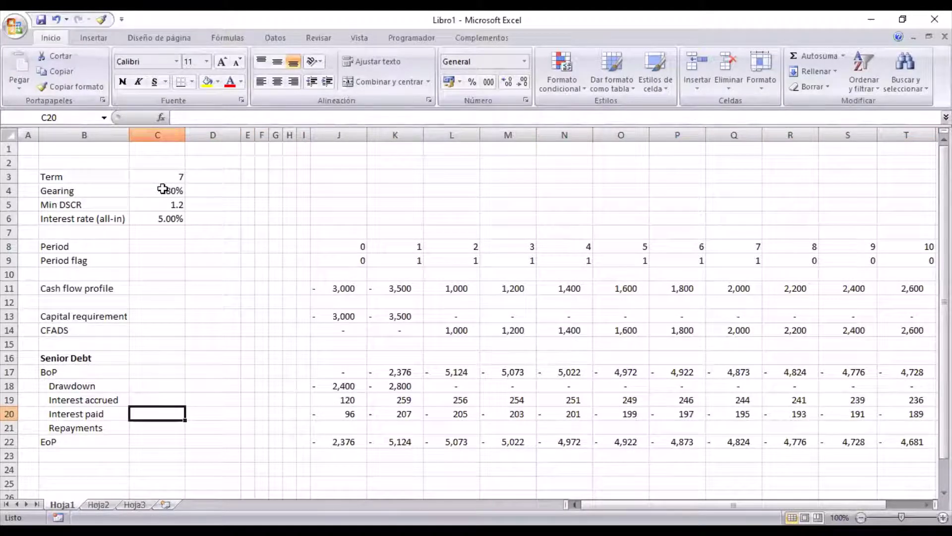
pyautogui.scroll(-1, 163, 190)
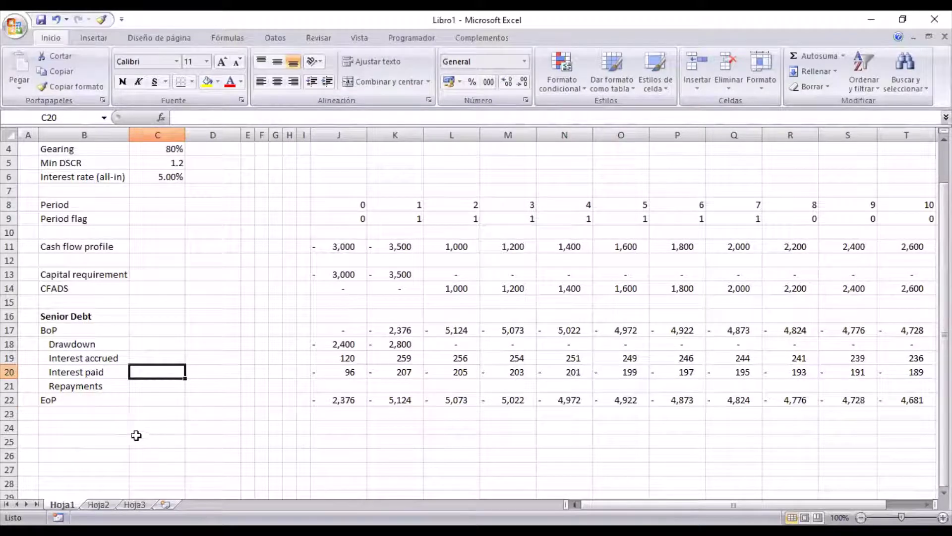
# Step: Label B24 'DSCR' and enter =+J14/(J20+J21) in J24
pyautogui.click(106, 427)
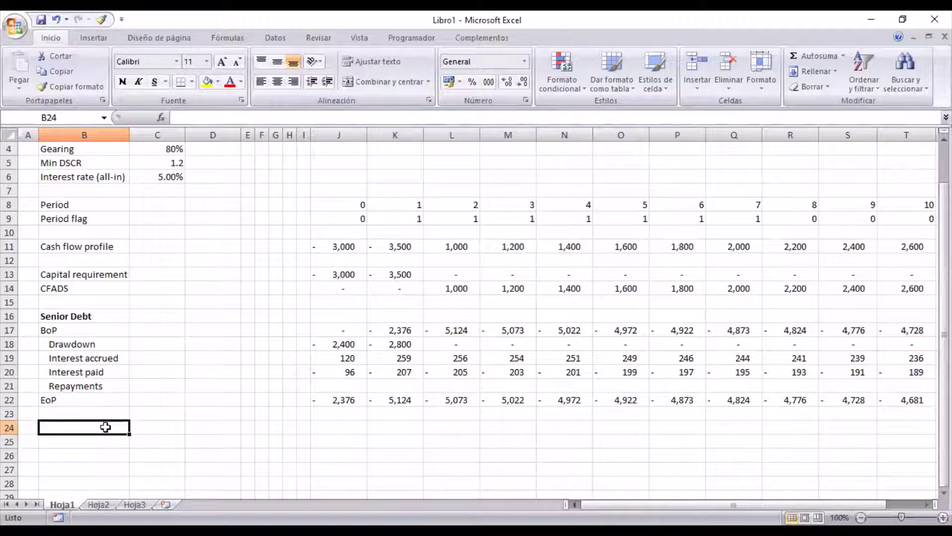
pyautogui.write('DSCR')
pyautogui.press('Return')
pyautogui.press('Up')
pyautogui.press('Right')
pyautogui.press('Right')
pyautogui.press('Right')
pyautogui.press('Right')
pyautogui.press('Right')
pyautogui.press('Right')
pyautogui.press('Right')
pyautogui.press('Right')
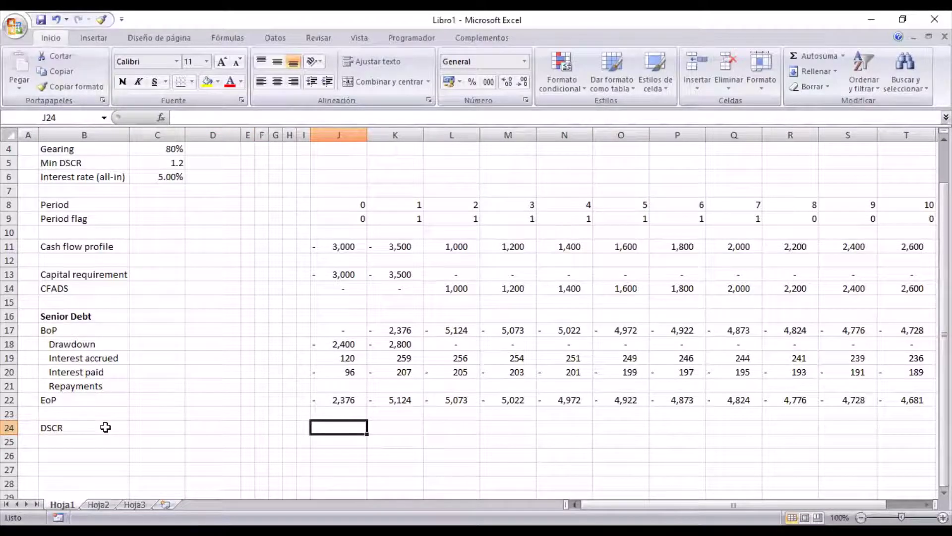
pyautogui.write('+')
pyautogui.press('Up')
pyautogui.press('Up')
pyautogui.press('Up')
pyautogui.press('Up')
pyautogui.press('Up')
pyautogui.press('Up')
pyautogui.press('Up')
pyautogui.press('Up')
pyautogui.press('Up')
pyautogui.press('Up')
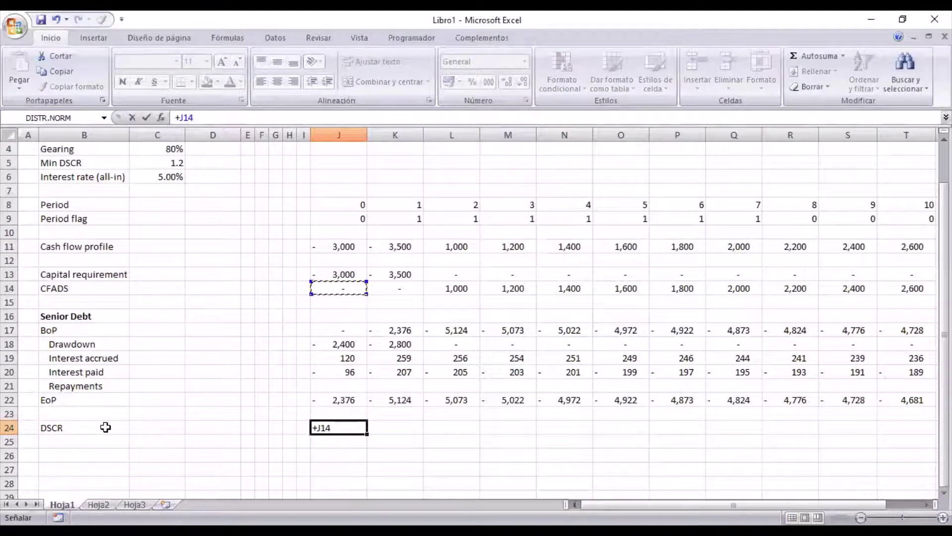
pyautogui.write('/(')
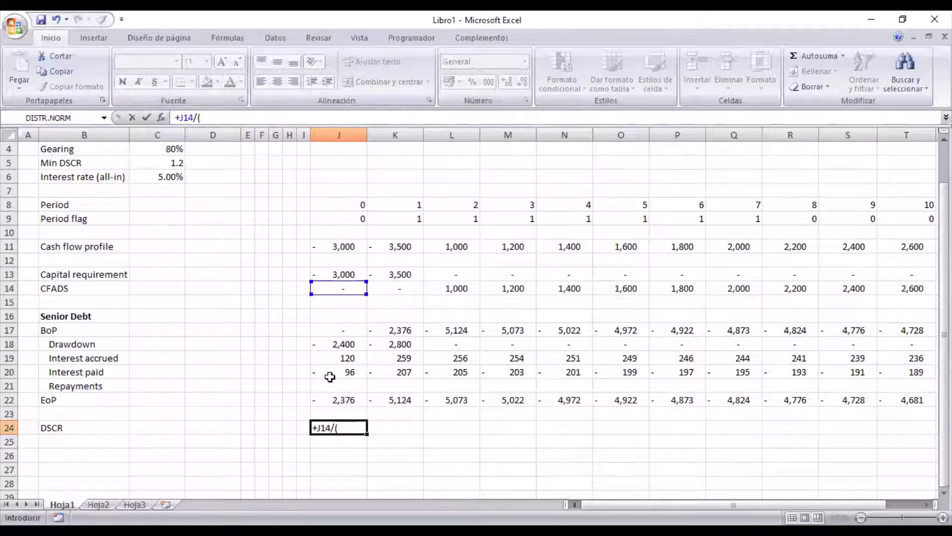
pyautogui.click(330, 377)
pyautogui.write('+')
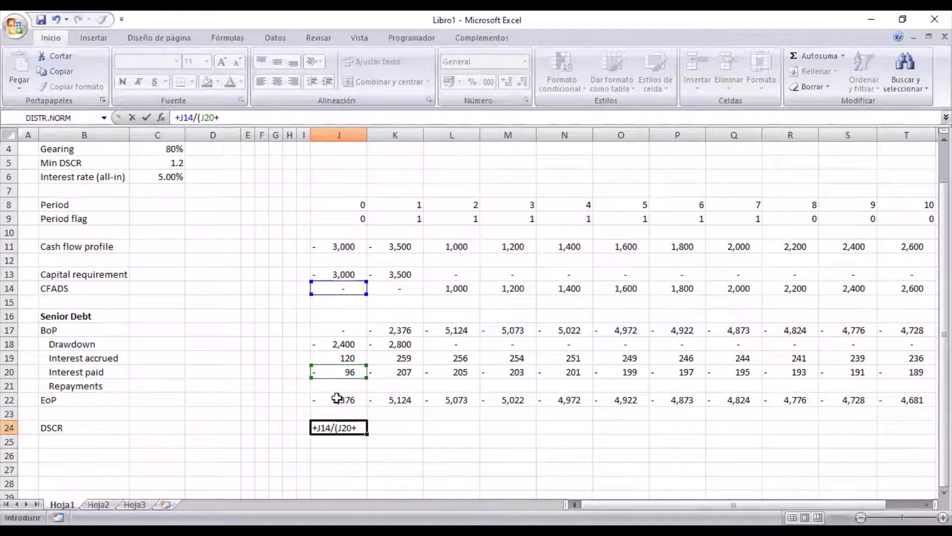
pyautogui.click(336, 386)
pyautogui.write(')')
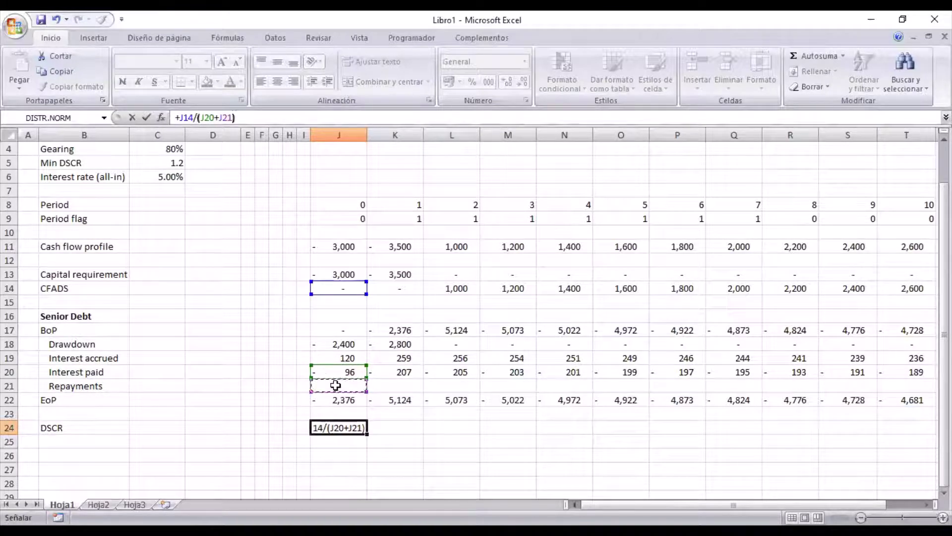
pyautogui.hotkey('ctrl', 'Return')
# Step: Copy the J24 DSCR formula across K24:T24
pyautogui.hotkey('ctrl', 'c')
pyautogui.press('Right')
pyautogui.hotkey('shift', 'Right')
pyautogui.hotkey('shift', 'Right')
pyautogui.hotkey('shift', 'Right')
pyautogui.hotkey('shift', 'Right')
pyautogui.hotkey('shift', 'Right')
pyautogui.hotkey('shift', 'Right')
pyautogui.hotkey('shift', 'Right')
pyautogui.hotkey('shift', 'Right')
pyautogui.hotkey('shift', 'Right')
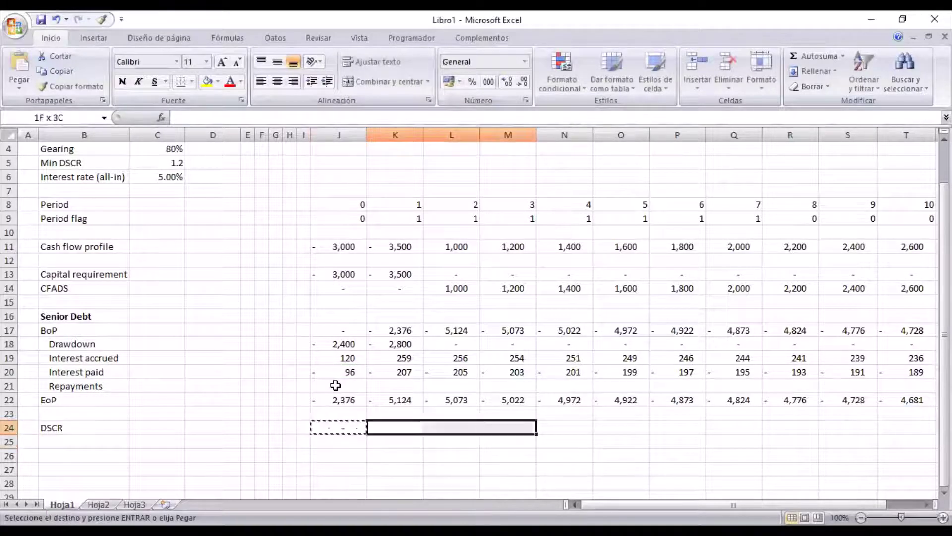
pyautogui.press('Return')
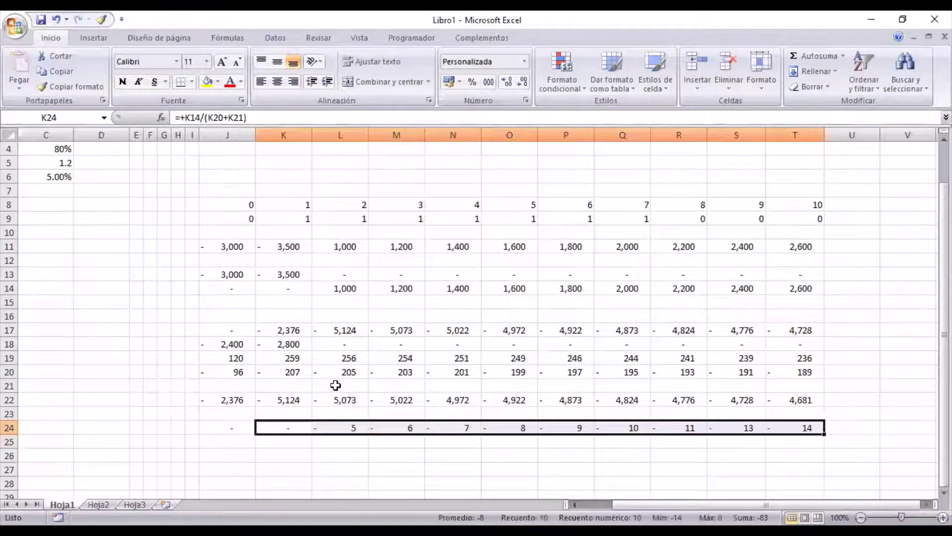
pyautogui.press('Left')
pyautogui.press('Right')
pyautogui.press('Right')
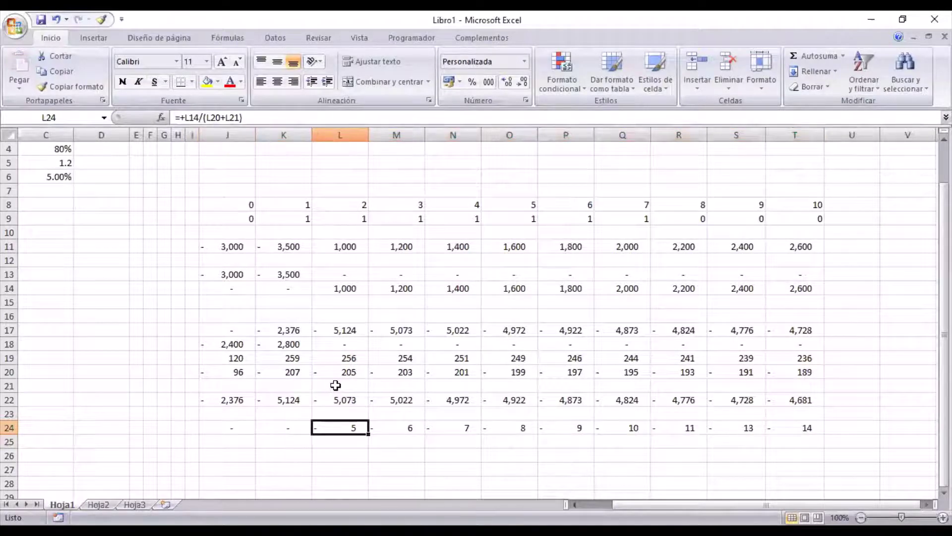
pyautogui.press('Left')
pyautogui.press('Left')
pyautogui.press('Home')
pyautogui.press('Right')
pyautogui.press('Up')
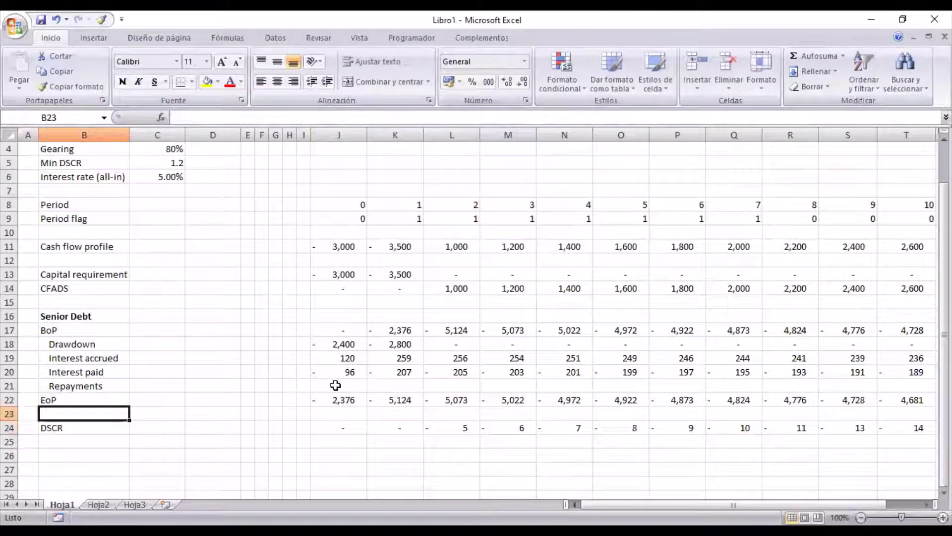
# Step: Enter =-J14/$C$5-J20 in J21 so the period-0 repayment returns 96
pyautogui.press('Up')
pyautogui.press('Up')
pyautogui.press('Up')
pyautogui.press('Down')
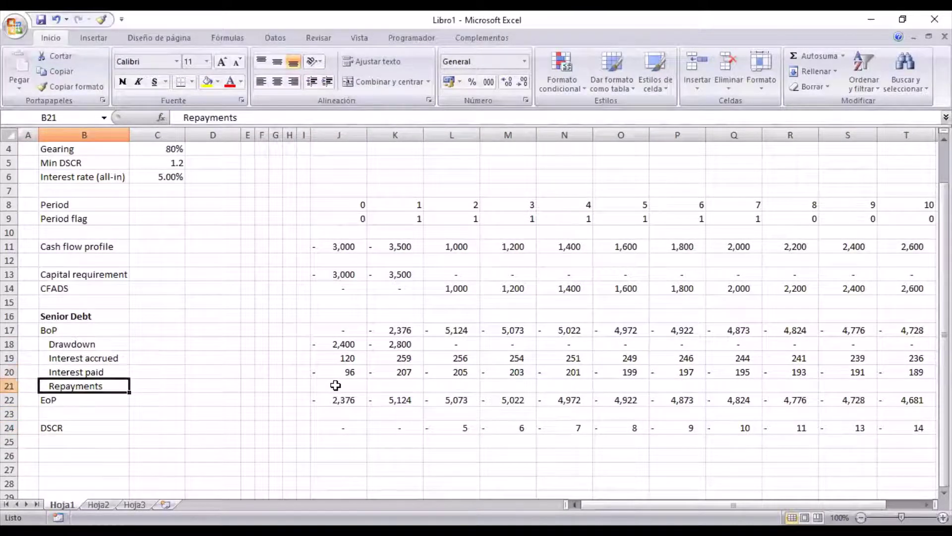
pyautogui.press('Right')
pyautogui.press('Right')
pyautogui.press('Right')
pyautogui.press('Right')
pyautogui.press('Right')
pyautogui.press('Right')
pyautogui.press('Right')
pyautogui.press('Right')
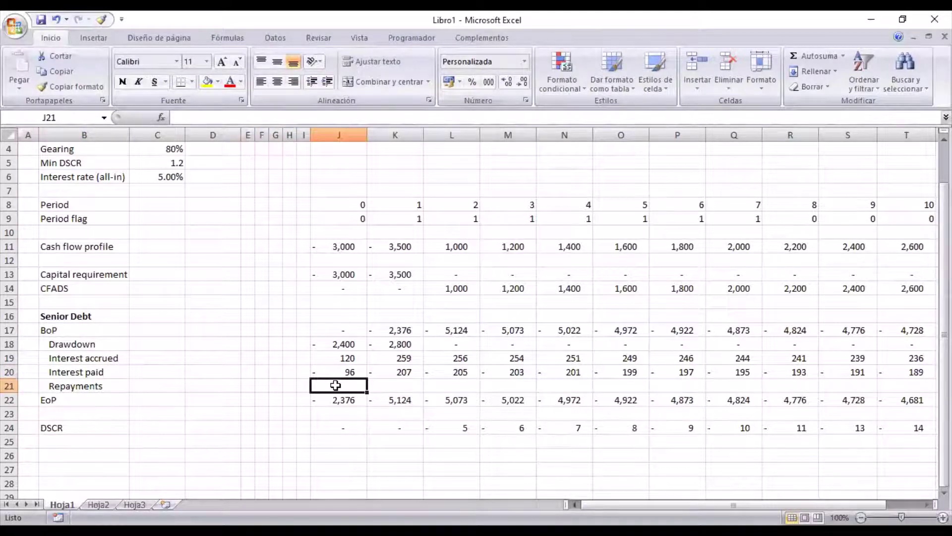
pyautogui.write('+')
pyautogui.press('Up')
pyautogui.press('Up')
pyautogui.press('Up')
pyautogui.press('Up')
pyautogui.press('Up')
pyautogui.press('Up')
pyautogui.press('Up')
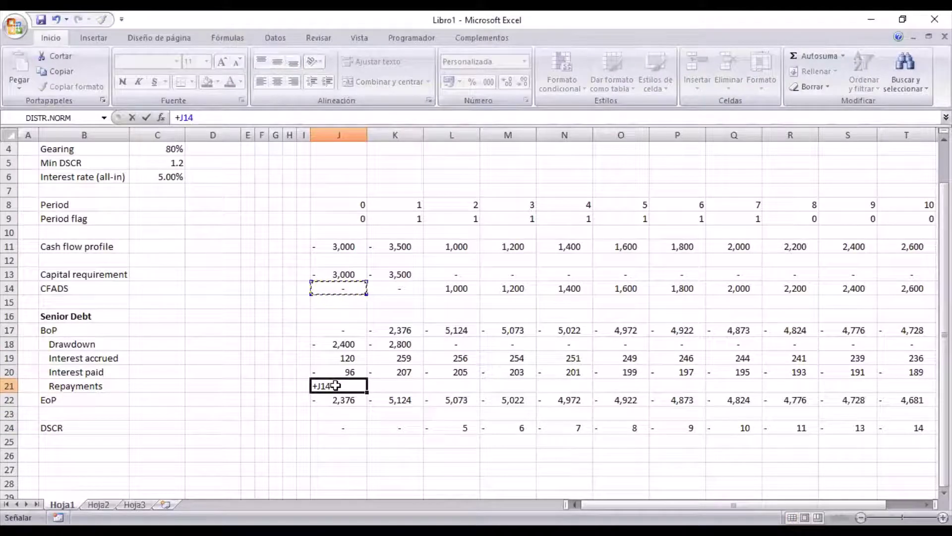
pyautogui.write('/')
pyautogui.click(155, 162)
pyautogui.press('F4')
pyautogui.write('-')
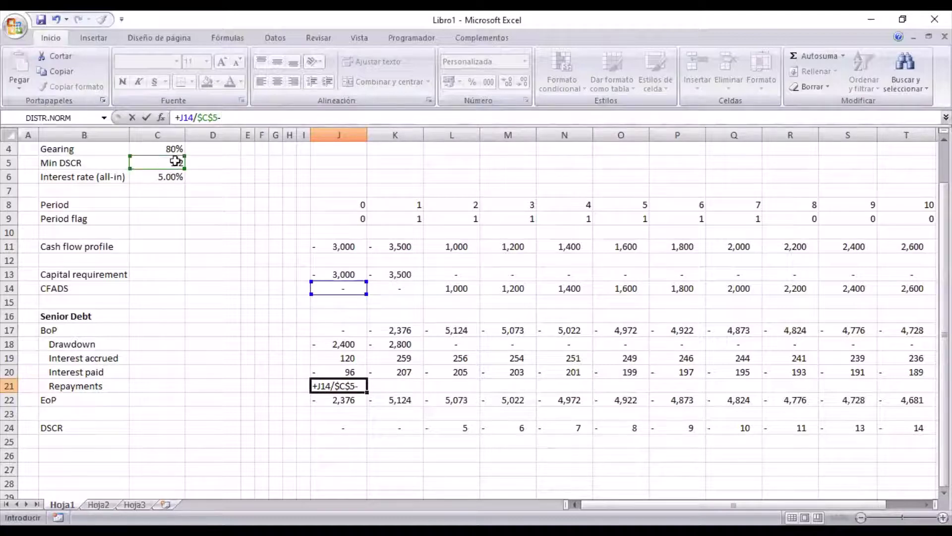
pyautogui.click(337, 372)
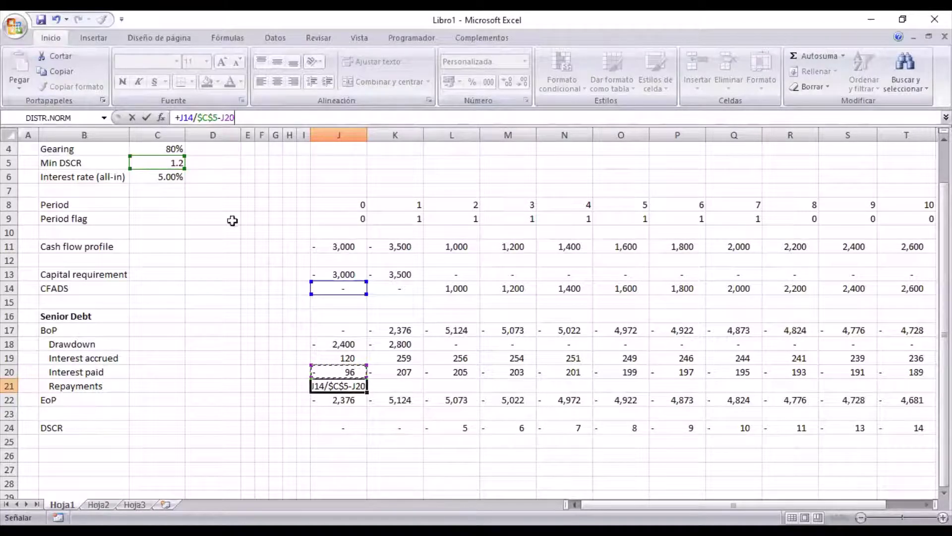
pyautogui.click(179, 119)
pyautogui.press('BackSpace')
pyautogui.write('-')
pyautogui.press('Return')
pyautogui.press('Up')
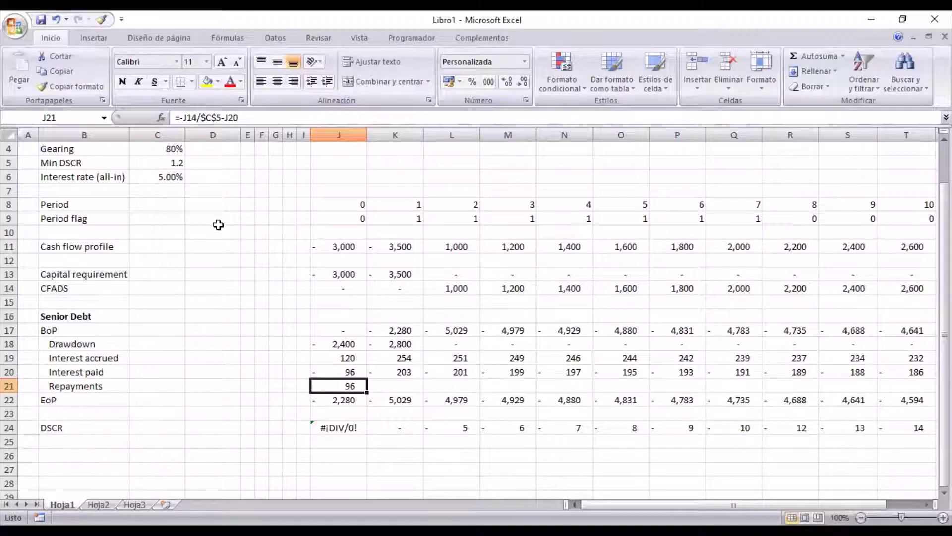
pyautogui.press('F2')
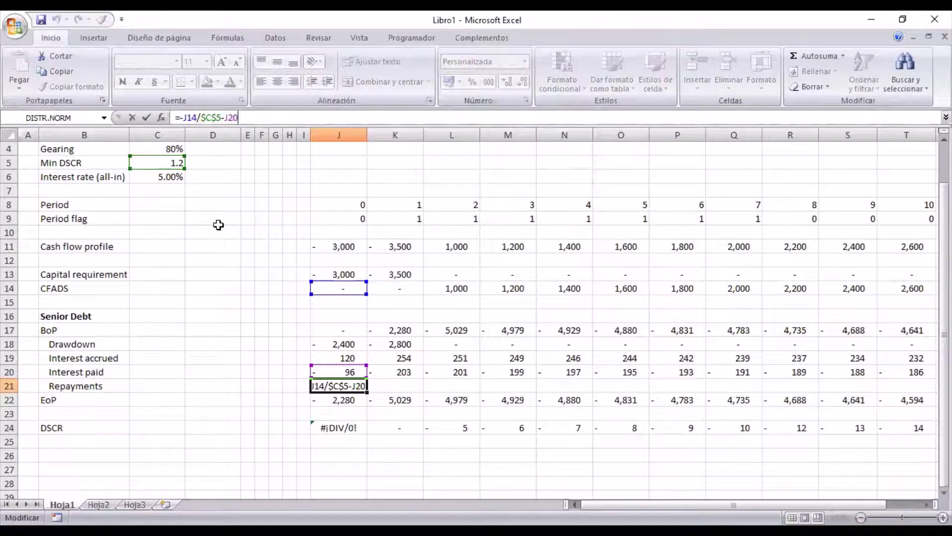
# Step: Change J20 to =-J19*$C$4*(J13=0) and copy it across K20:T20
pyautogui.hotkey('shift', 'Return')
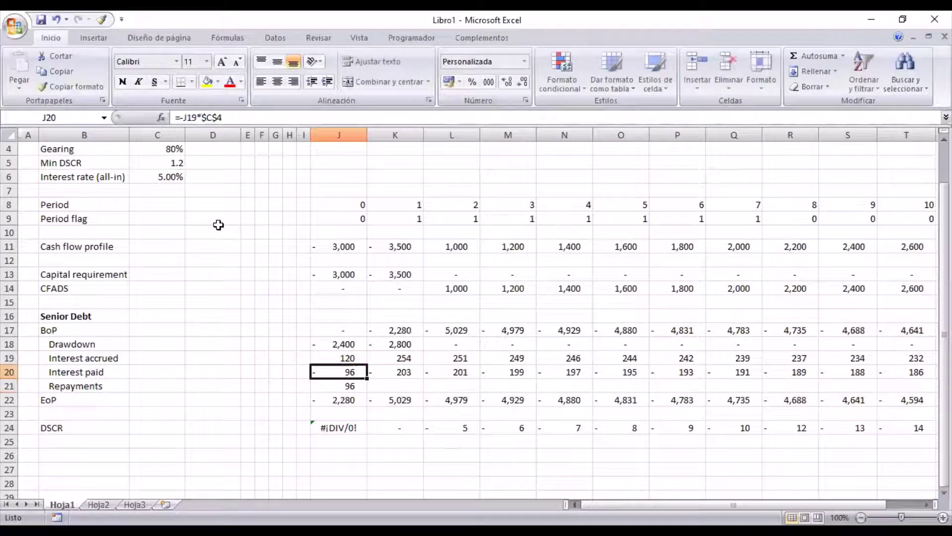
pyautogui.click(243, 117)
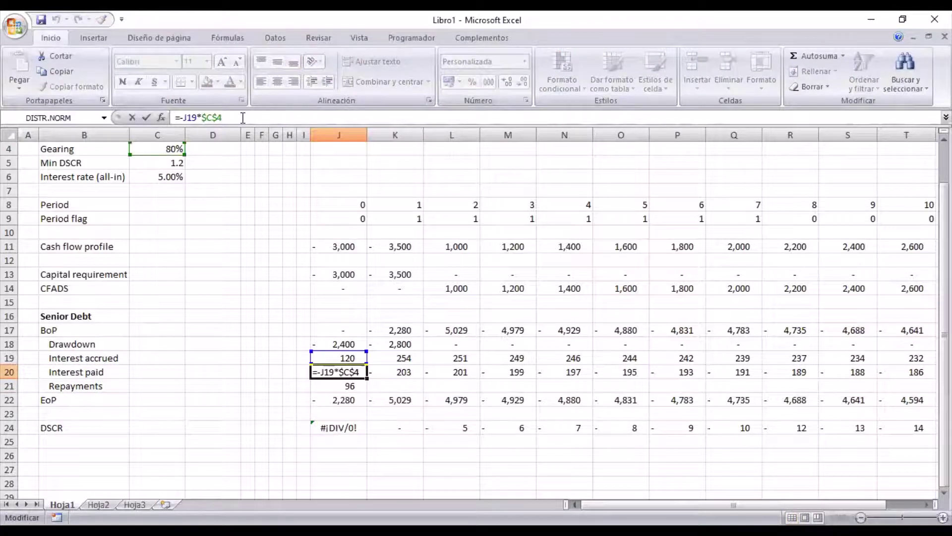
pyautogui.write('*(')
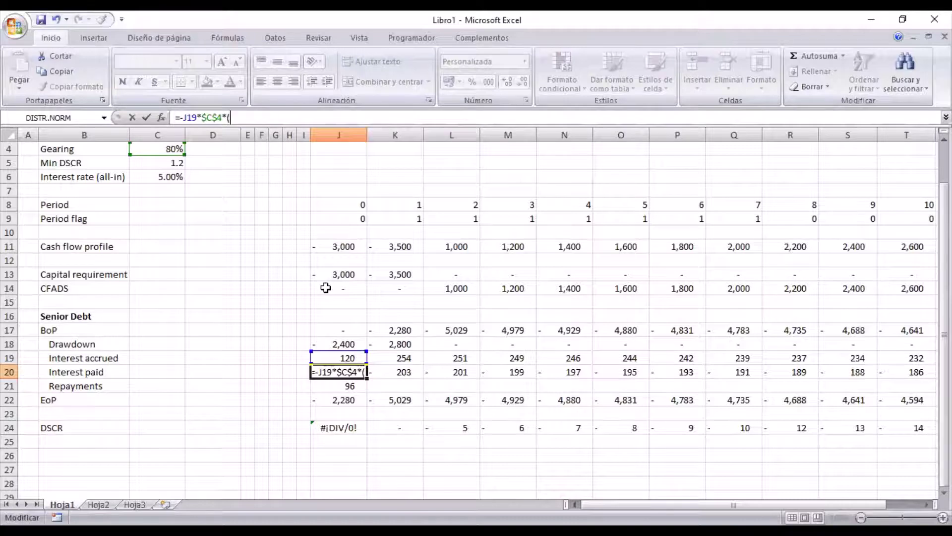
pyautogui.click(326, 287)
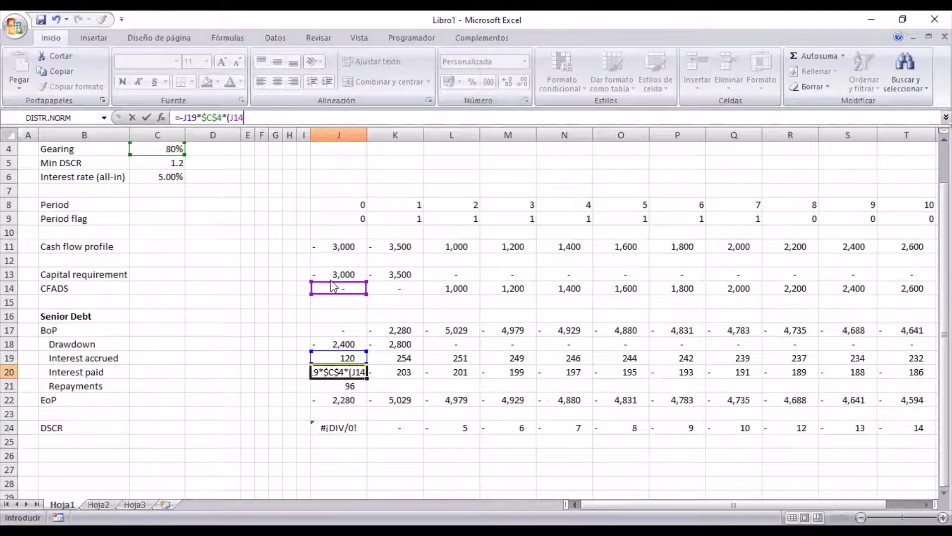
pyautogui.click(336, 275)
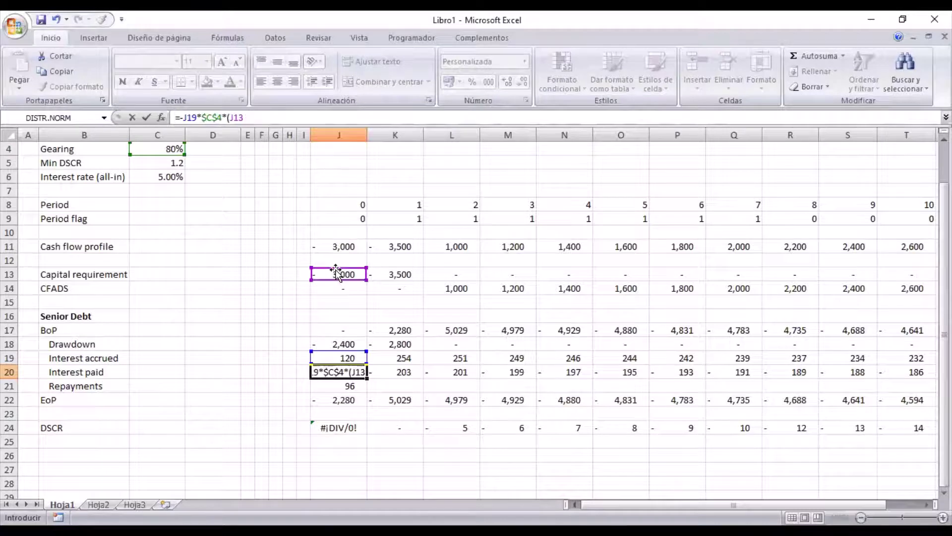
pyautogui.write('=0')
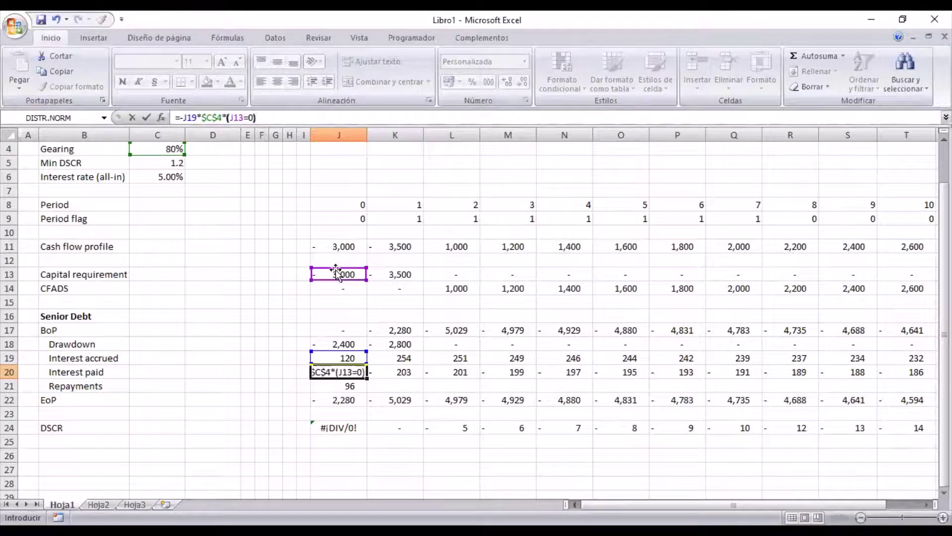
pyautogui.hotkey('ctrl', 'Return')
pyautogui.hotkey('ctrl', 'c')
pyautogui.press('Right')
pyautogui.hotkey('ctrl', 'shift', 'Right')
pyautogui.press('Return')
pyautogui.press('Left')
pyautogui.press('Down')
pyautogui.press('Down')
pyautogui.press('Down')
pyautogui.press('Down')
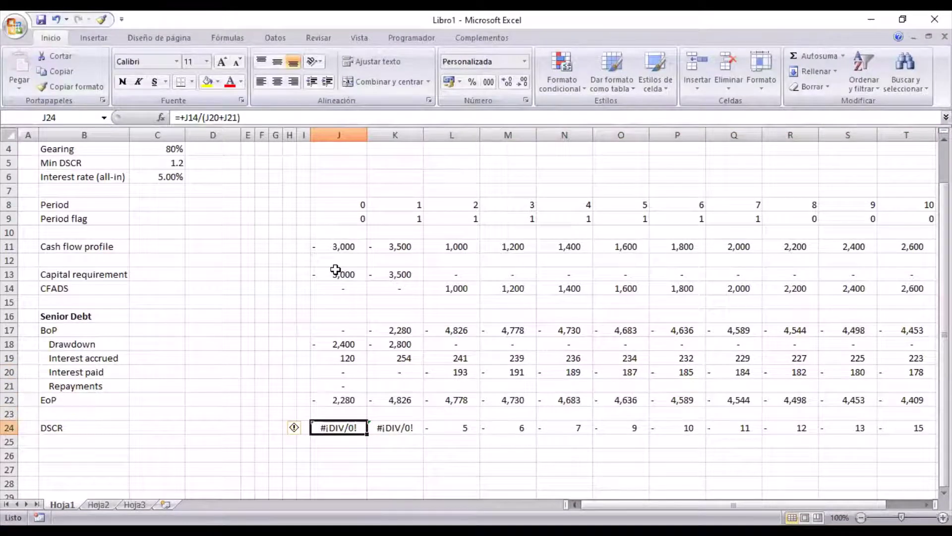
# Step: Fill the J21 repayment formula across K21:T21 for periods 1 to 10
pyautogui.click(336, 386)
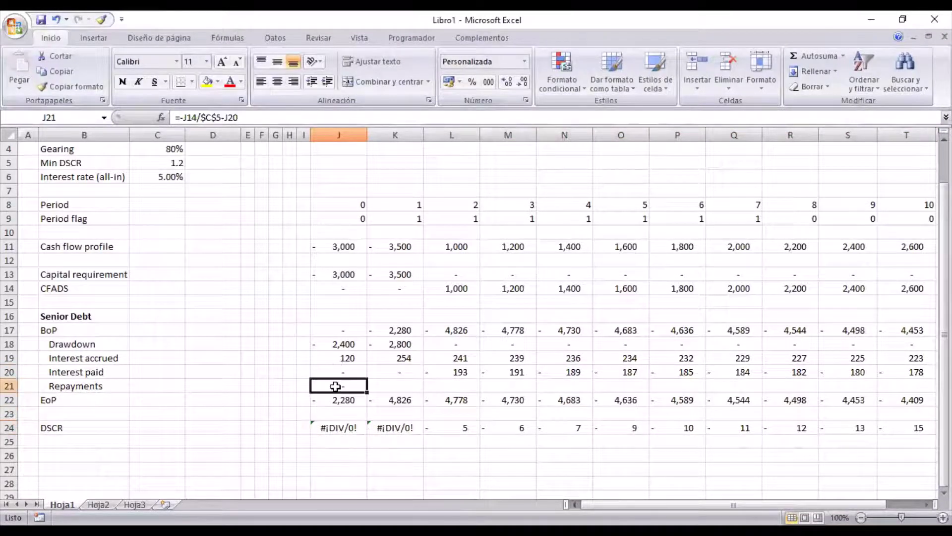
pyautogui.hotkey('ctrl', 'c')
pyautogui.press('Right')
pyautogui.hotkey('shift', 'Right')
pyautogui.hotkey('shift', 'Right')
pyautogui.hotkey('shift', 'Right')
pyautogui.hotkey('shift', 'Right')
pyautogui.hotkey('shift', 'Right')
pyautogui.hotkey('shift', 'Right')
pyautogui.hotkey('shift', 'Right')
pyautogui.hotkey('shift', 'Right')
pyautogui.hotkey('shift', 'Right')
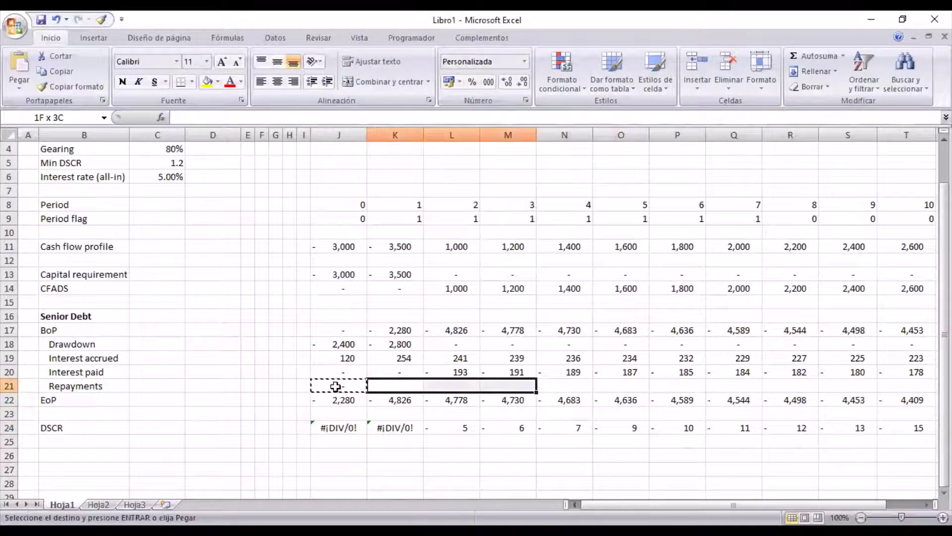
pyautogui.press('Return')
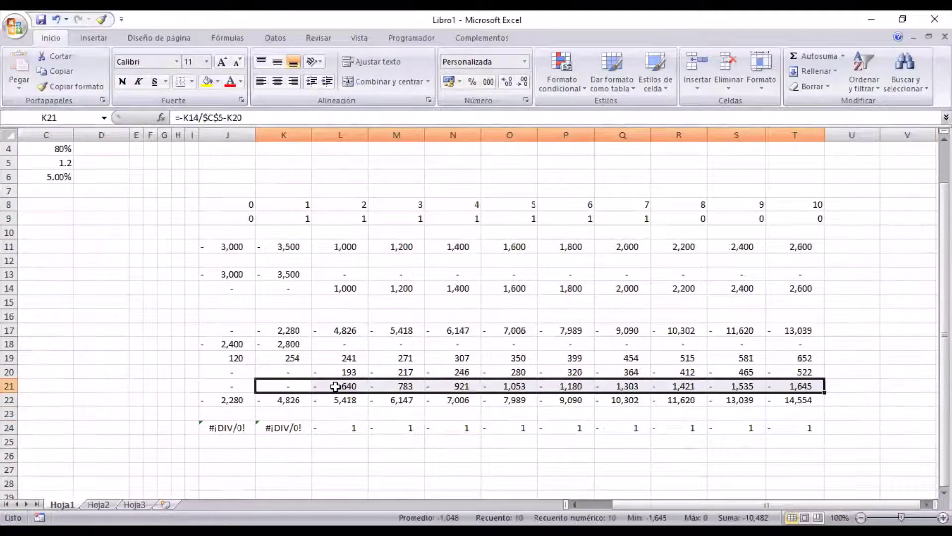
# Step: Change L24 to =-L14/(L20+L21) so DSCR is positive, shown at two decimals as 1.20
pyautogui.hotkey('ctrl', 'Left')
pyautogui.hotkey('ctrl', 'Left')
pyautogui.hotkey('ctrl', 'Right')
pyautogui.press('Down')
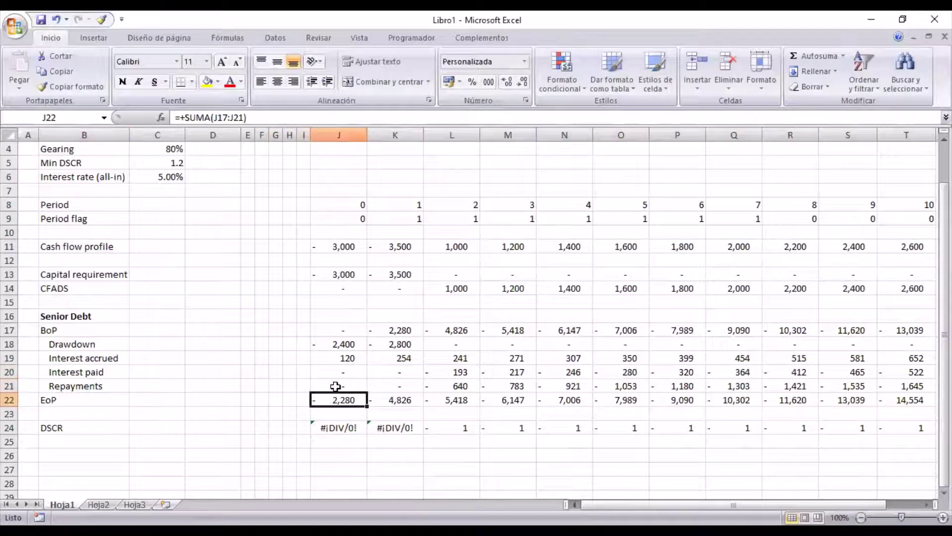
pyautogui.press('Down')
pyautogui.press('Down')
pyautogui.press('Down')
pyautogui.press('Right')
pyautogui.press('Up')
pyautogui.press('Right')
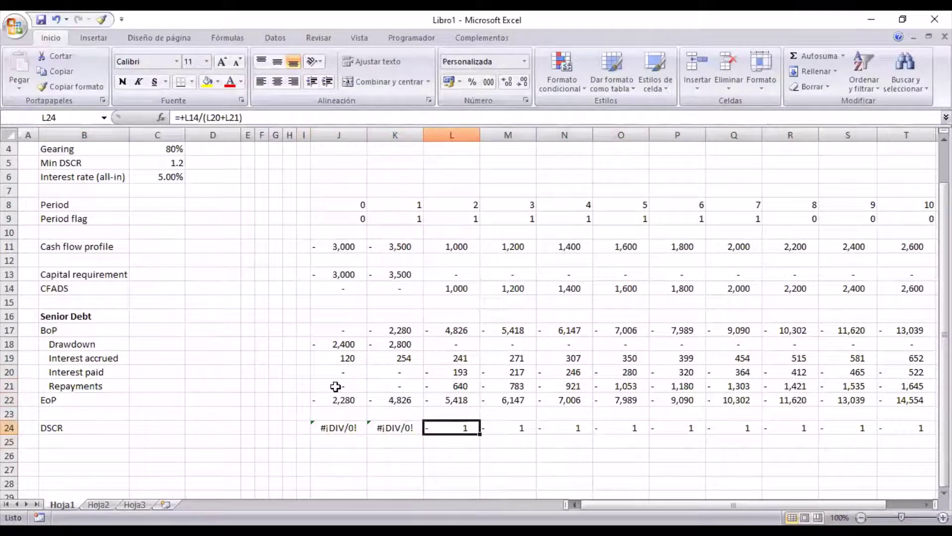
pyautogui.press('F2')
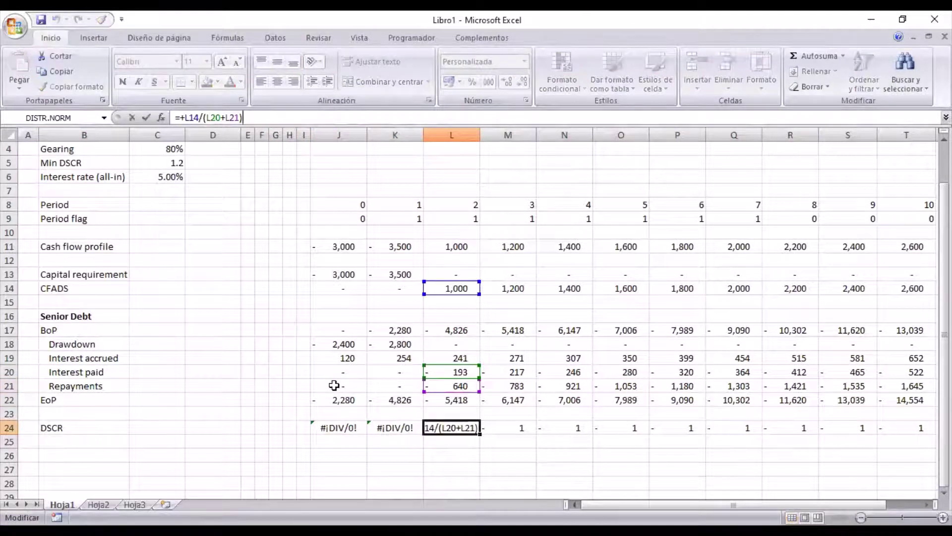
pyautogui.click(184, 118)
pyautogui.press('BackSpace')
pyautogui.write('-')
pyautogui.press('Return')
pyautogui.press('Up')
pyautogui.click(506, 82)
pyautogui.click(506, 82)
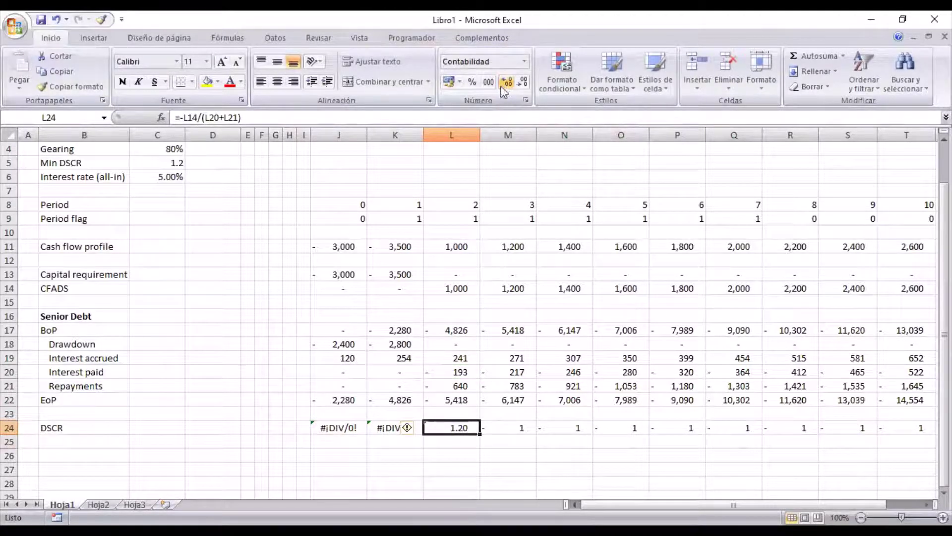
# Step: Copy the L24 DSCR formula across row 24 and begin wrapping J24 in SI.ERROR
pyautogui.hotkey('ctrl', 'c')
pyautogui.press('Left')
pyautogui.press('Left')
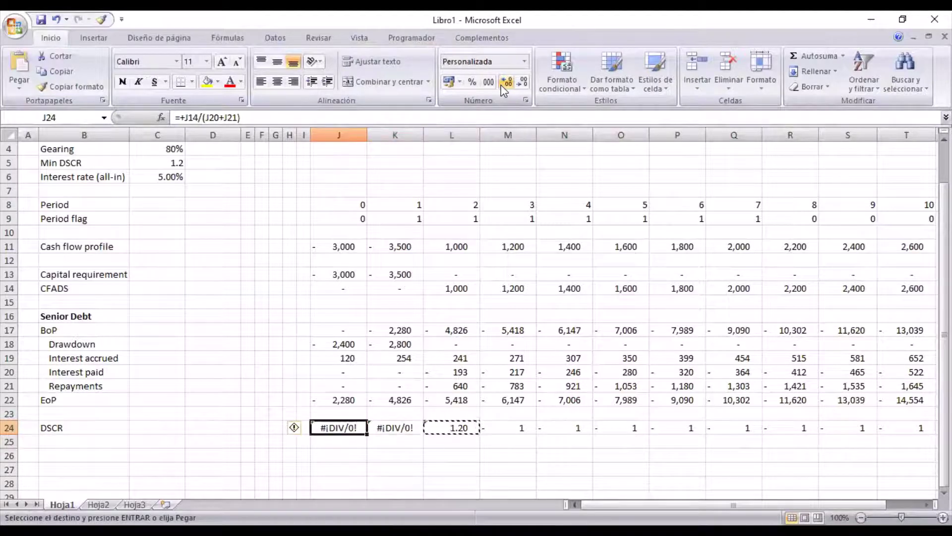
pyautogui.hotkey('shift', 'ctrl', 'Right')
pyautogui.press('Return')
pyautogui.press('Left')
pyautogui.press('Right')
pyautogui.press('Left')
pyautogui.press('Right')
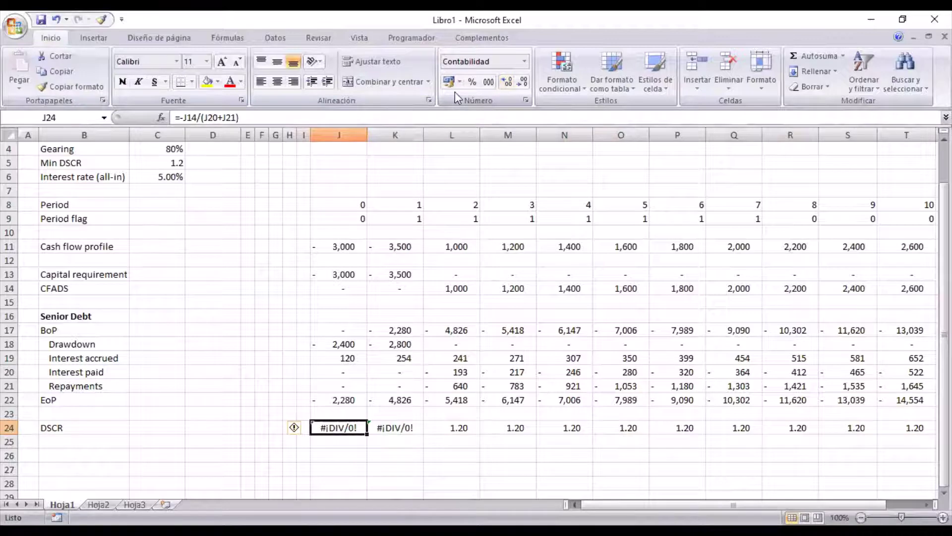
pyautogui.click(181, 117)
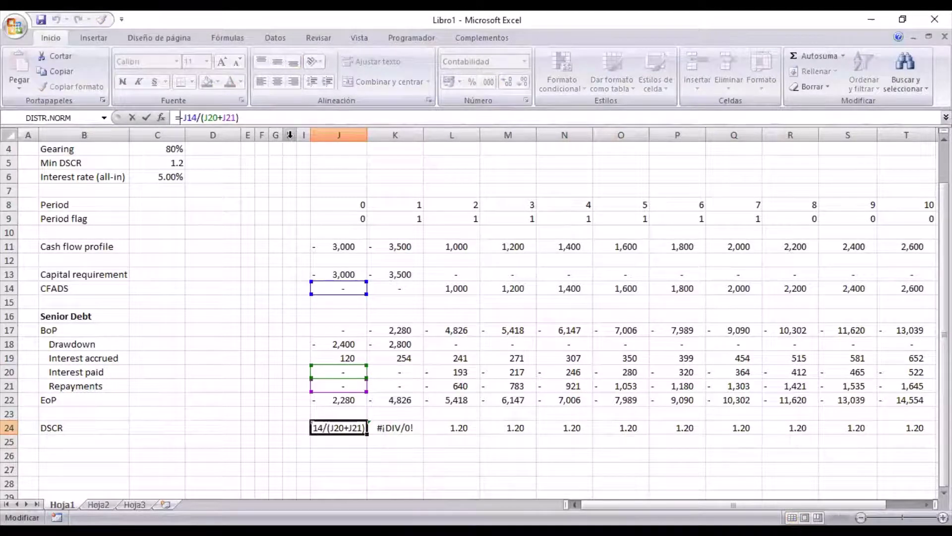
pyautogui.write('s')
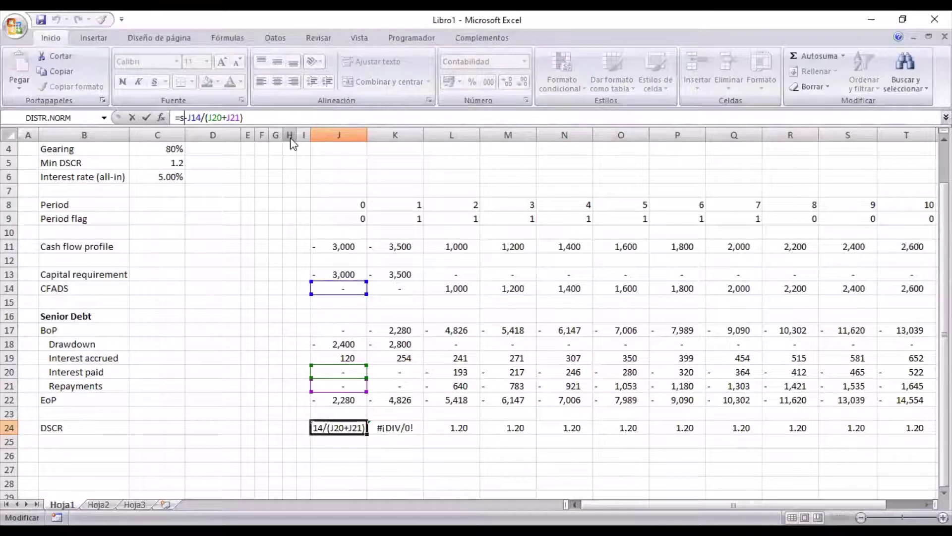
pyautogui.write('i.eror')
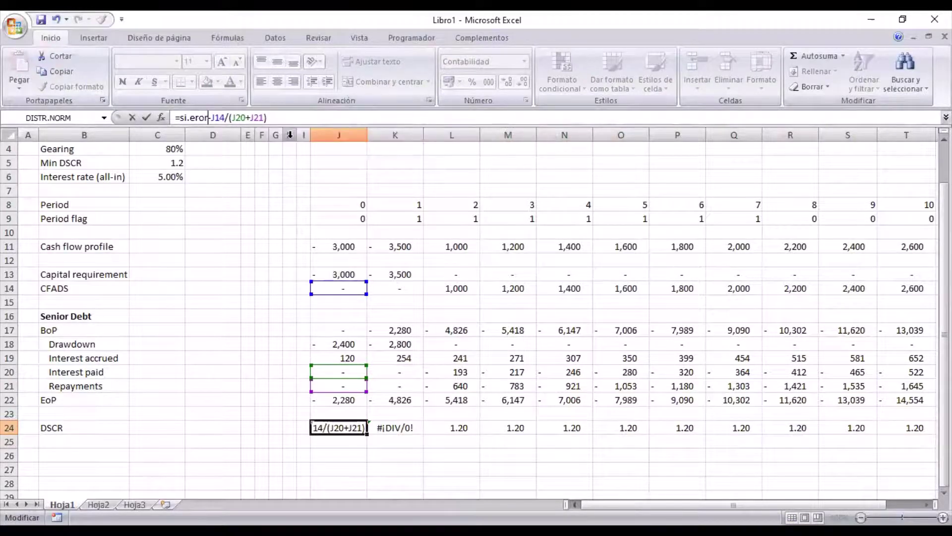
# Step: Make J24 =SI.ERROR(-J14/(J20+J21);"n/a"), centre it, and copy it across K24:T24
pyautogui.press('BackSpace')
pyautogui.press('BackSpace')
pyautogui.write('ro')
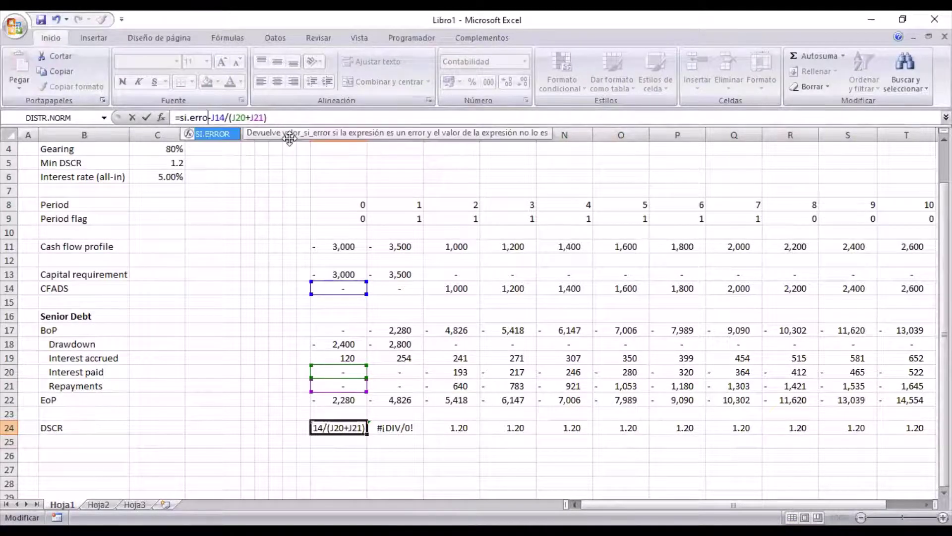
pyautogui.write('r(')
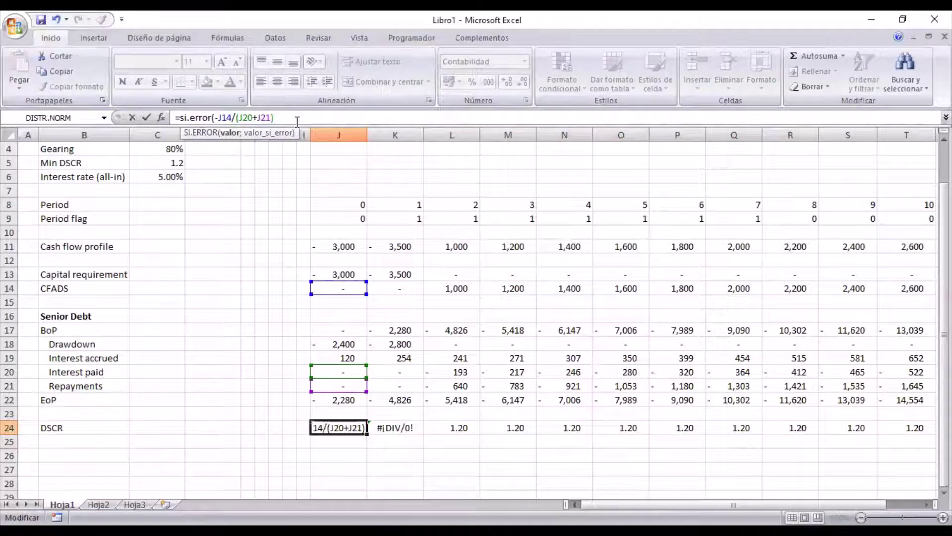
pyautogui.write(';"')
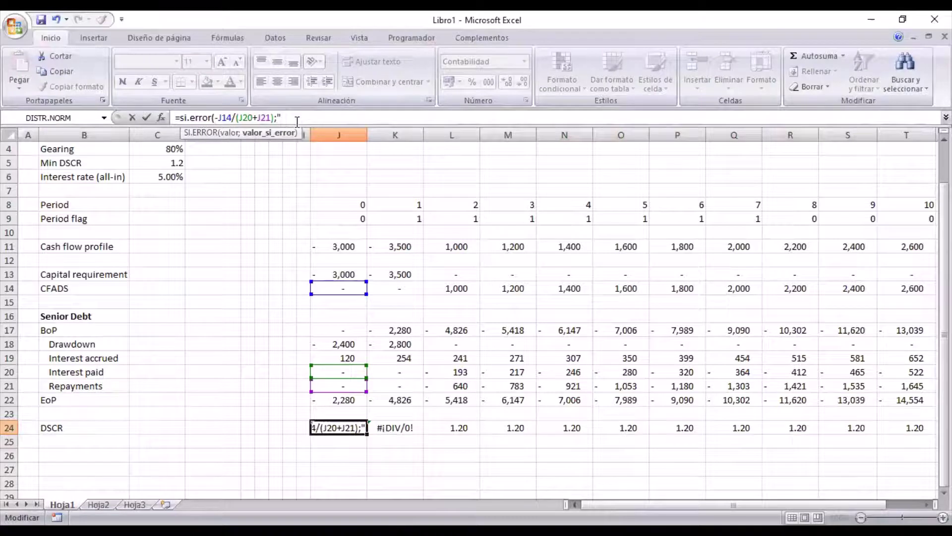
pyautogui.write('n/a")')
pyautogui.press('Return')
pyautogui.press('Up')
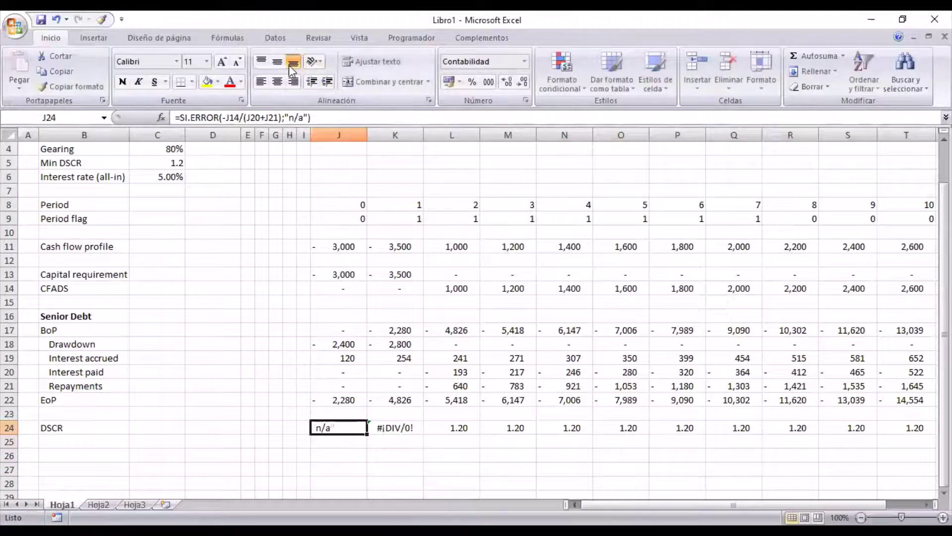
pyautogui.click(277, 82)
pyautogui.hotkey('ctrl', 'c')
pyautogui.press('Right')
pyautogui.hotkey('ctrl', 'shift', 'Right')
pyautogui.press('Return')
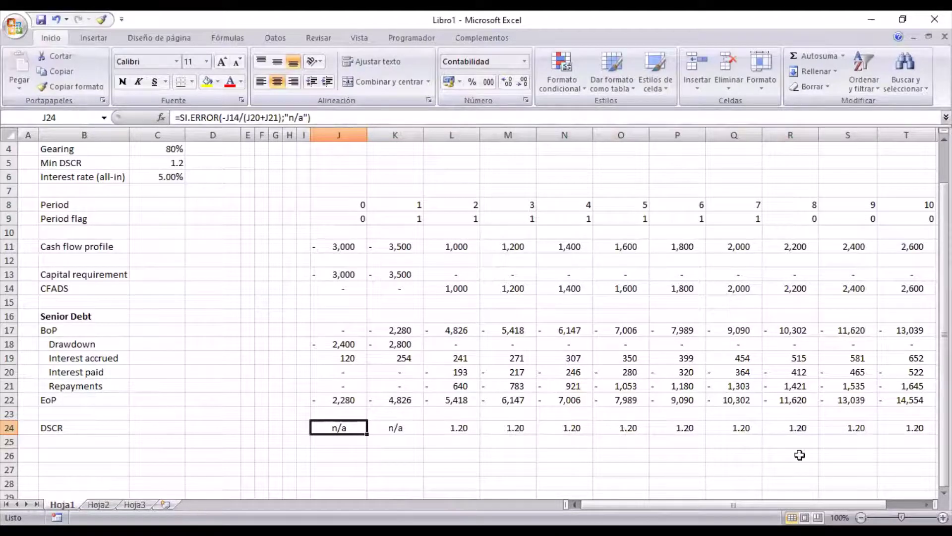
# Step: Review the closing debt balances for periods 6, 5, 4, 2 and 0
pyautogui.moveTo(752, 505); pyautogui.dragTo(769, 505)
pyautogui.click(645, 399)
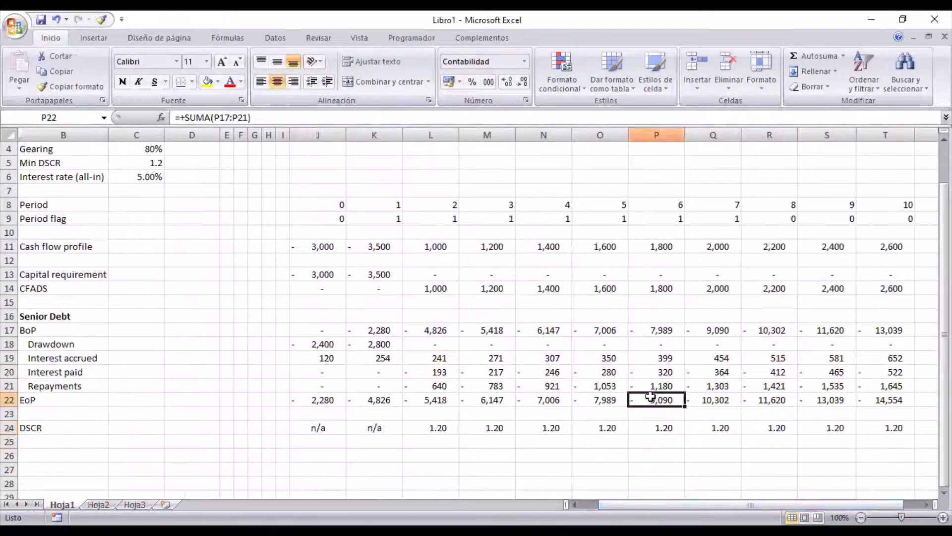
pyautogui.click(593, 400)
pyautogui.click(531, 404)
pyautogui.click(434, 398)
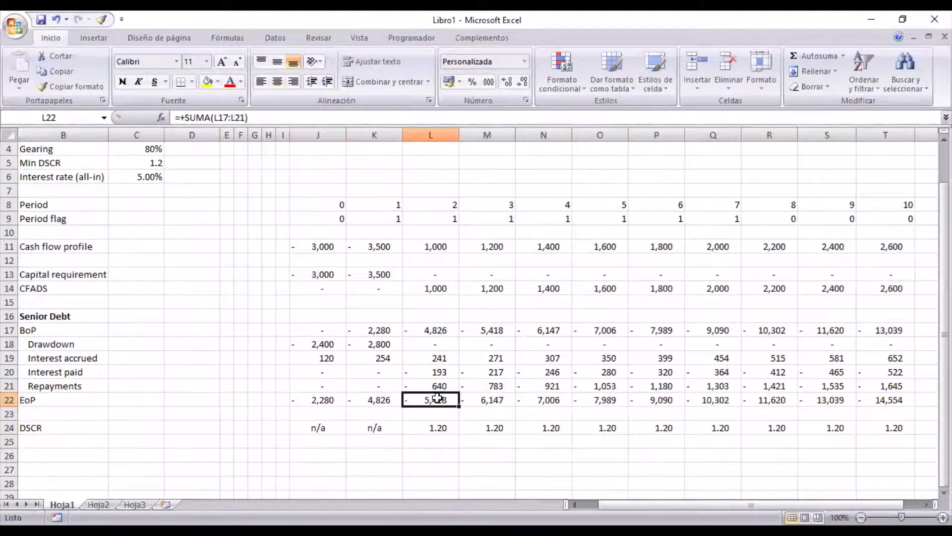
pyautogui.click(300, 401)
# Step: Negate the period 0 drawdown formula so drawdowns are positive, and fill it across all periods
pyautogui.click(310, 342)
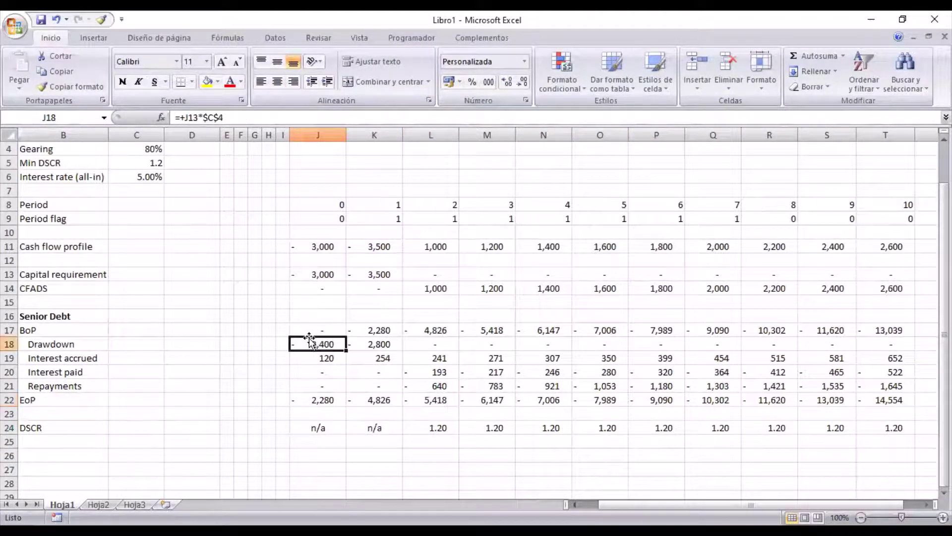
pyautogui.click(185, 117)
pyautogui.write('-')
pyautogui.hotkey('ctrl', 'Return')
pyautogui.press('Up')
pyautogui.press('Down')
pyautogui.hotkey('ctrl', 'c')
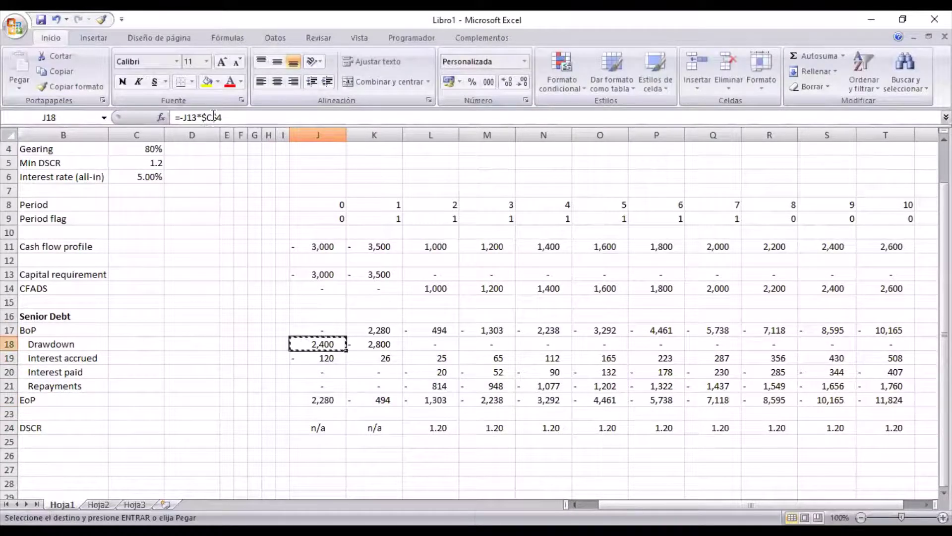
pyautogui.press('Right')
pyautogui.hotkey('ctrl', 'shift', 'Right')
pyautogui.press('Return')
pyautogui.press('Left')
pyautogui.press('Left')
pyautogui.press('Left')
pyautogui.press('Left')
pyautogui.press('Left')
pyautogui.press('Left')
pyautogui.press('Left')
pyautogui.press('Left')
pyautogui.press('Left')
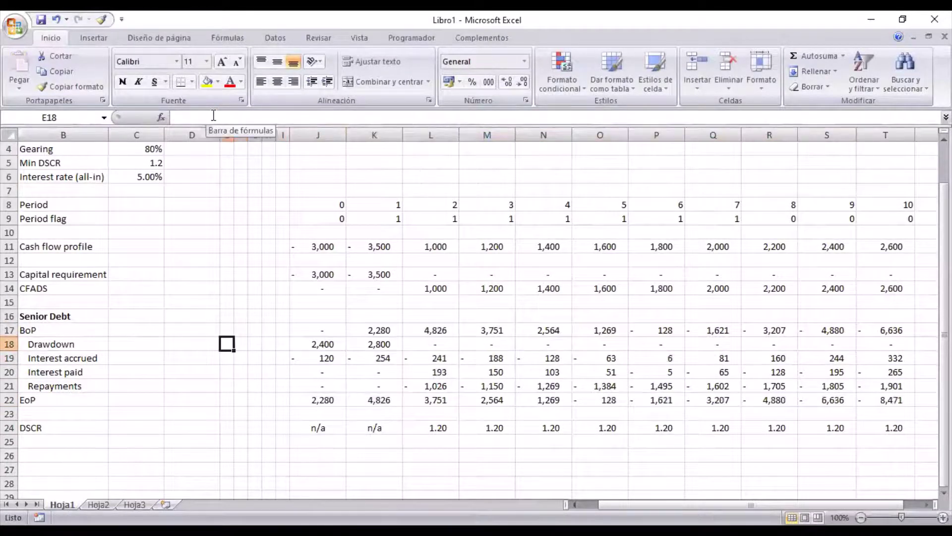
# Step: Remove the minus sign from interest accrued and fill it across periods 1 to 10
pyautogui.press('Right')
pyautogui.press('Down')
pyautogui.press('Right')
pyautogui.press('Right')
pyautogui.press('Right')
pyautogui.press('Right')
pyautogui.press('Right')
pyautogui.press('Right')
pyautogui.press('Right')
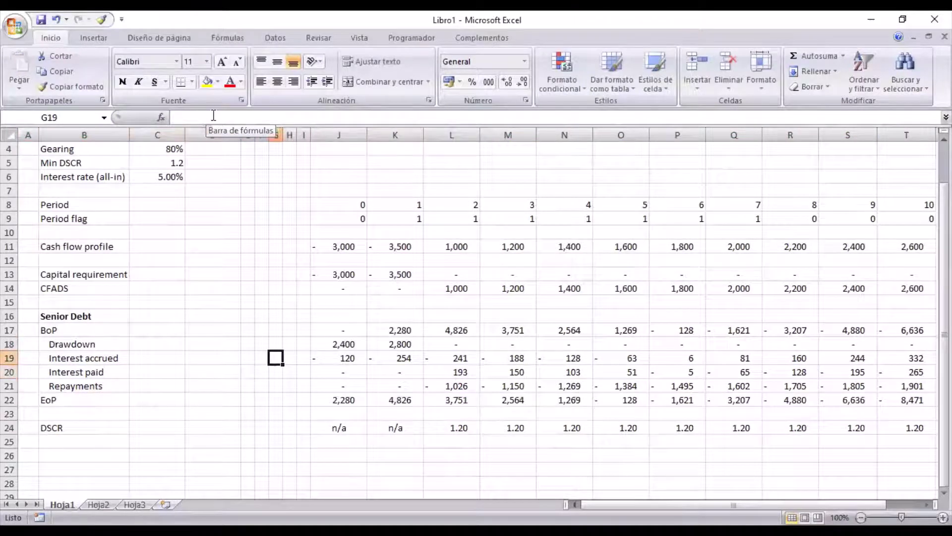
pyautogui.click(185, 117)
pyautogui.press('BackSpace')
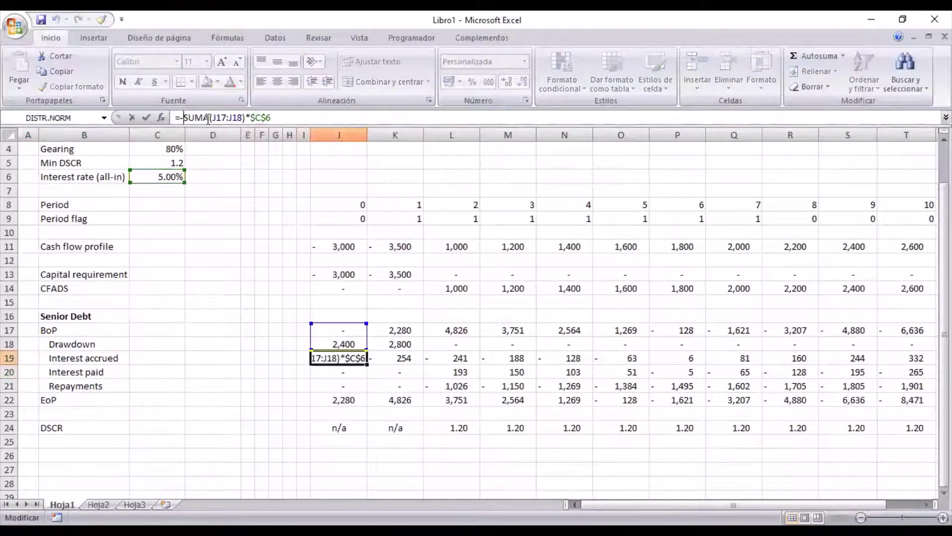
pyautogui.hotkey('ctrl', 'Return')
pyautogui.hotkey('ctrl', 'c')
pyautogui.press('Right')
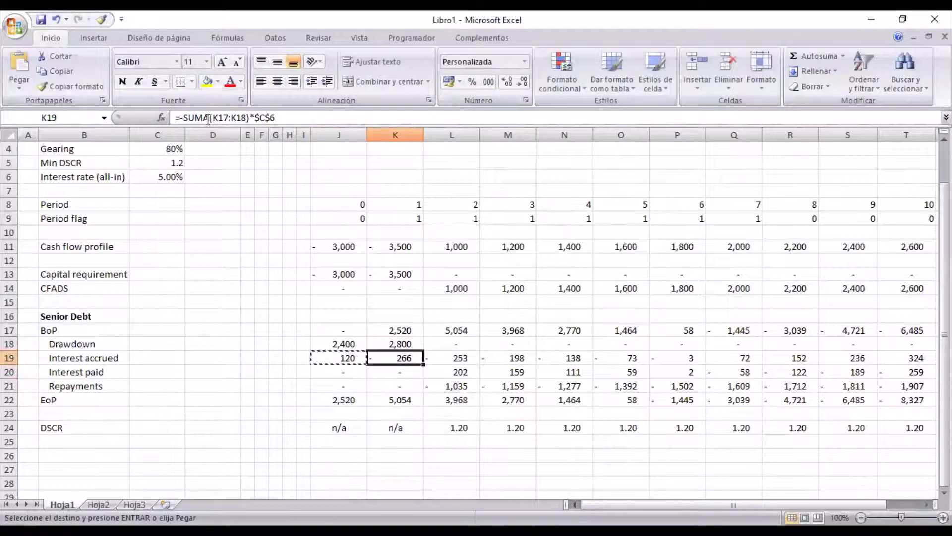
pyautogui.hotkey('shift', 'ctrl', 'Right')
pyautogui.press('Return')
pyautogui.press('Left')
pyautogui.press('Down')
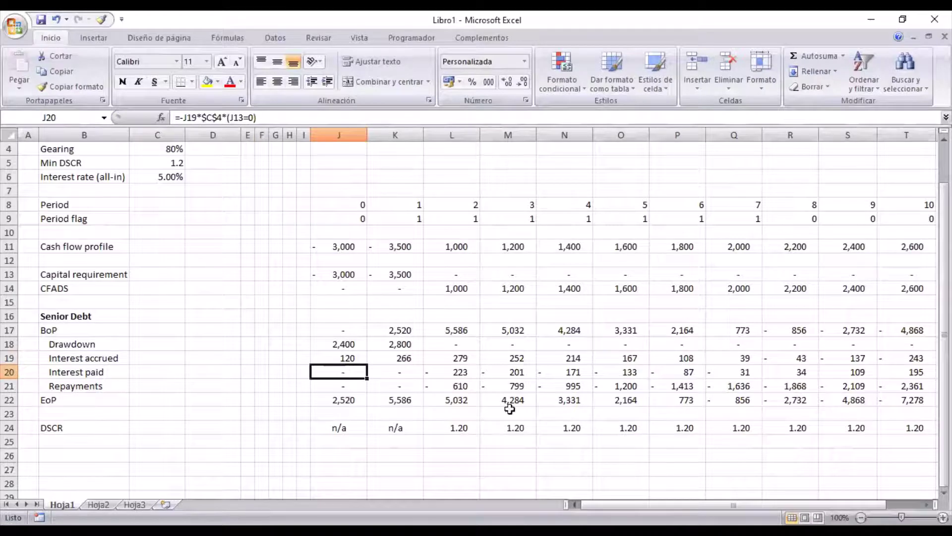
# Step: Compare period 7's repayment and opening and closing balances with the period 0 repayment formula
pyautogui.click(718, 389)
pyautogui.click(718, 331)
pyautogui.click(725, 399)
pyautogui.click(719, 330)
pyautogui.click(722, 399)
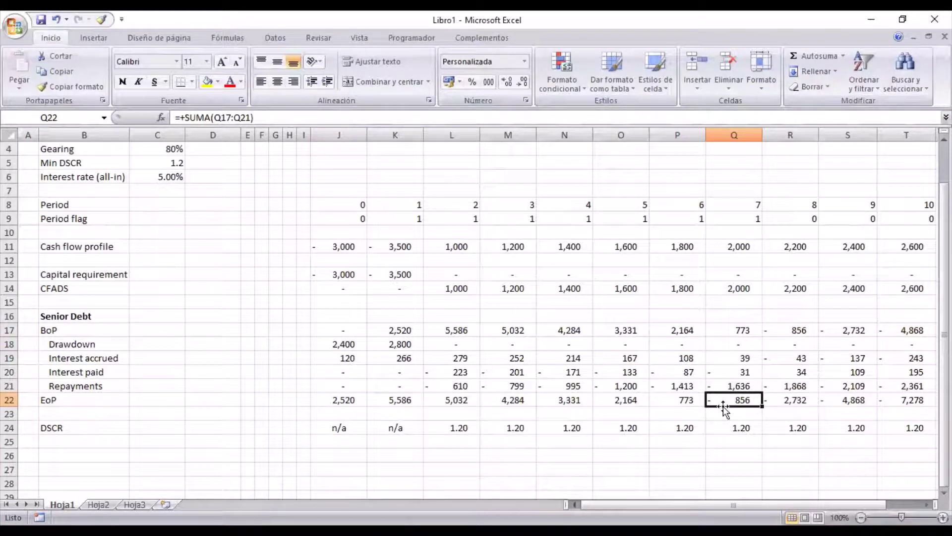
pyautogui.click(334, 385)
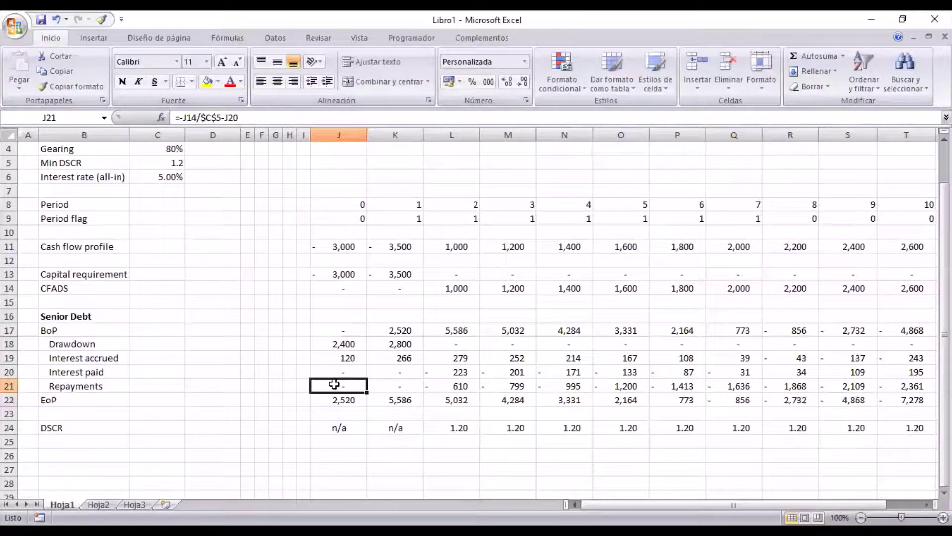
pyautogui.click(710, 386)
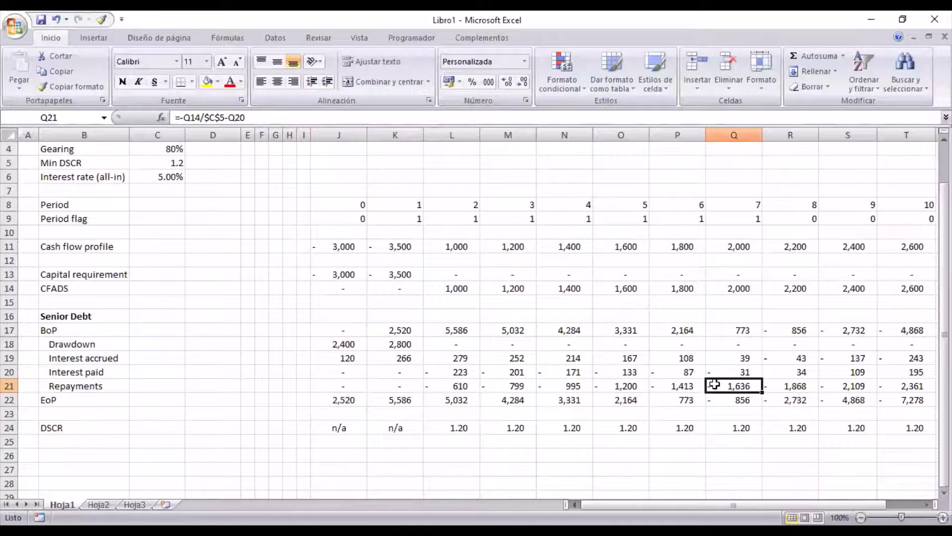
# Step: Rewrite Q21 as =MAX(-Q14/$C$5-Q20;-(Q17+Q19+Q20)) to cap repayment at the outstanding balance
pyautogui.click(181, 117)
pyautogui.write('m')
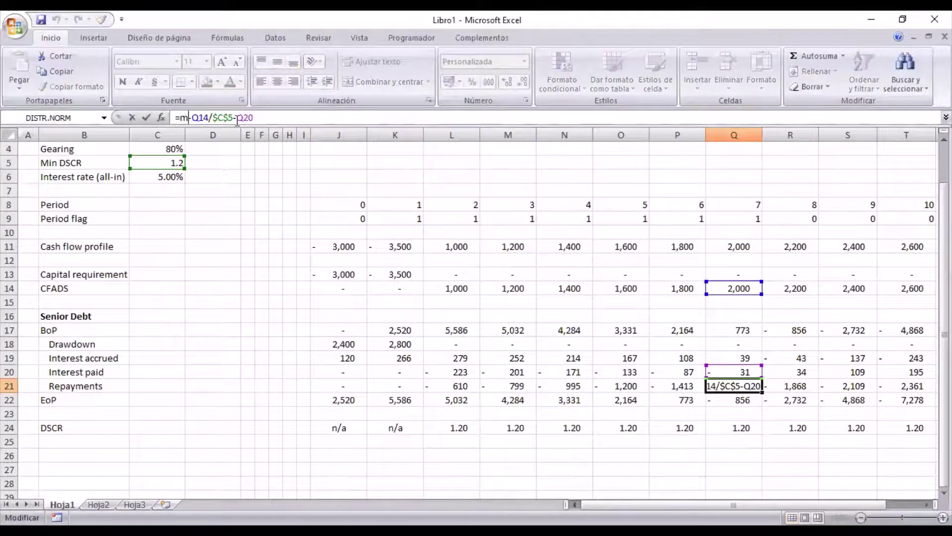
pyautogui.write('ax(')
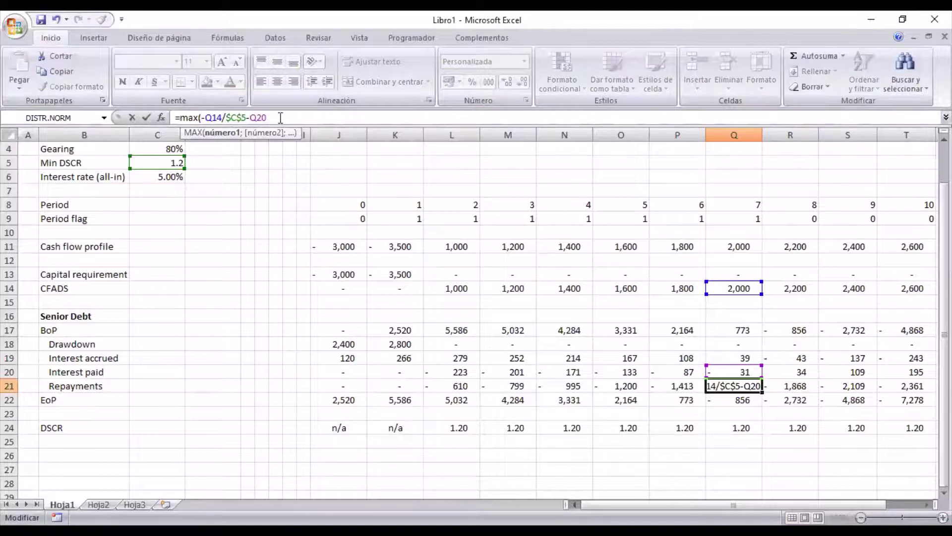
pyautogui.write(';-(')
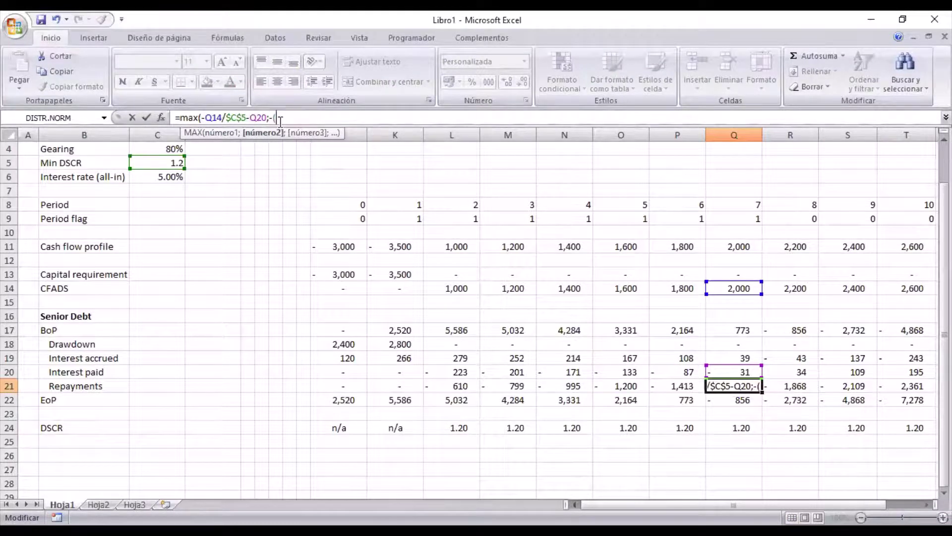
pyautogui.click(734, 329)
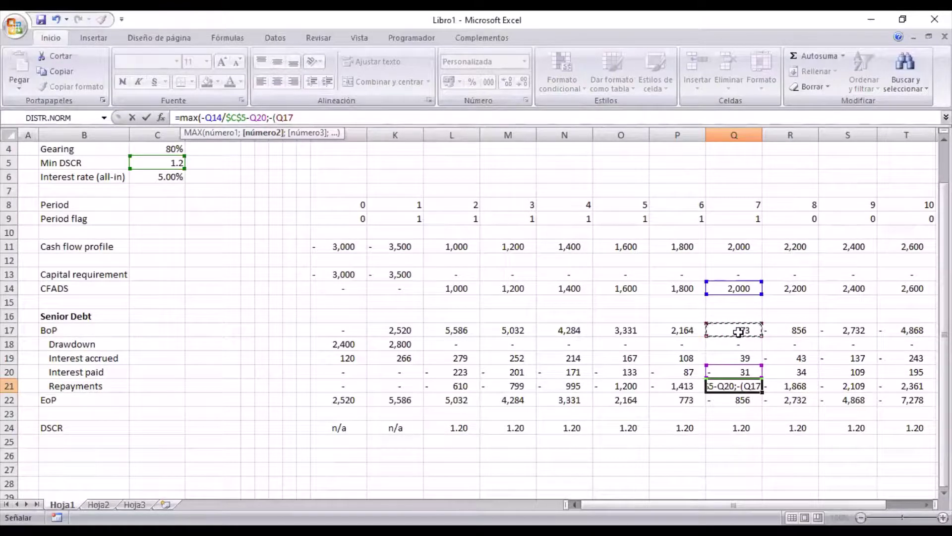
pyautogui.write('+')
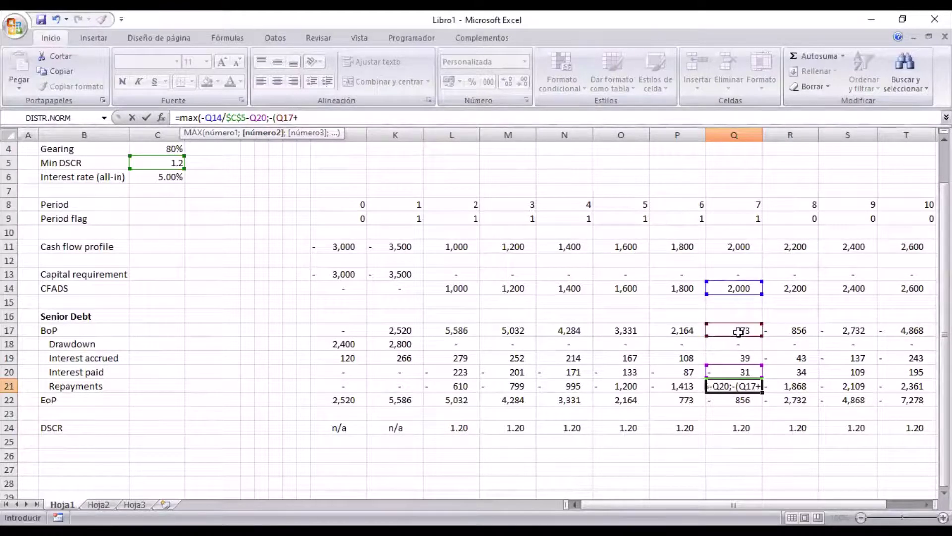
pyautogui.click(733, 358)
pyautogui.write('+')
pyautogui.click(723, 374)
pyautogui.write('))')
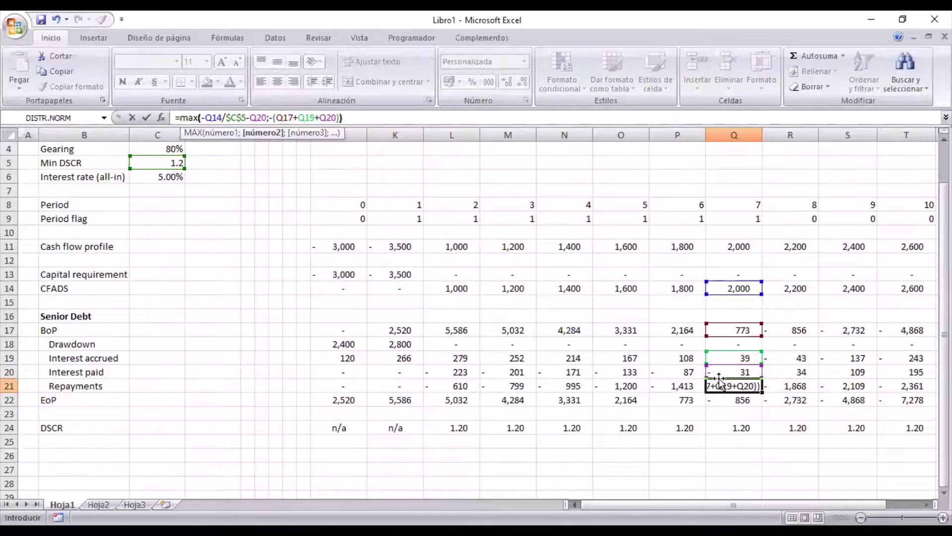
pyautogui.press('Return')
# Step: Copy the capped repayment formula across J21:T21 and check the DSCR for periods 6 and 7
pyautogui.click(720, 383)
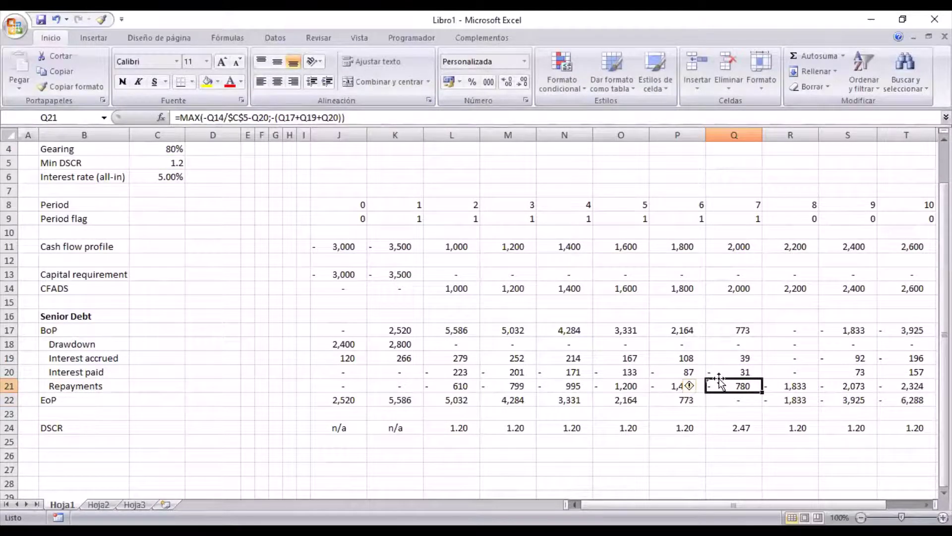
pyautogui.hotkey('ctrl', 'c')
pyautogui.press('Left')
pyautogui.hotkey('shift', 'Left')
pyautogui.hotkey('shift', 'Left')
pyautogui.hotkey('shift', 'Left')
pyautogui.hotkey('shift', 'Left')
pyautogui.hotkey('shift', 'Left')
pyautogui.hotkey('shift', 'Left')
pyautogui.press('Return')
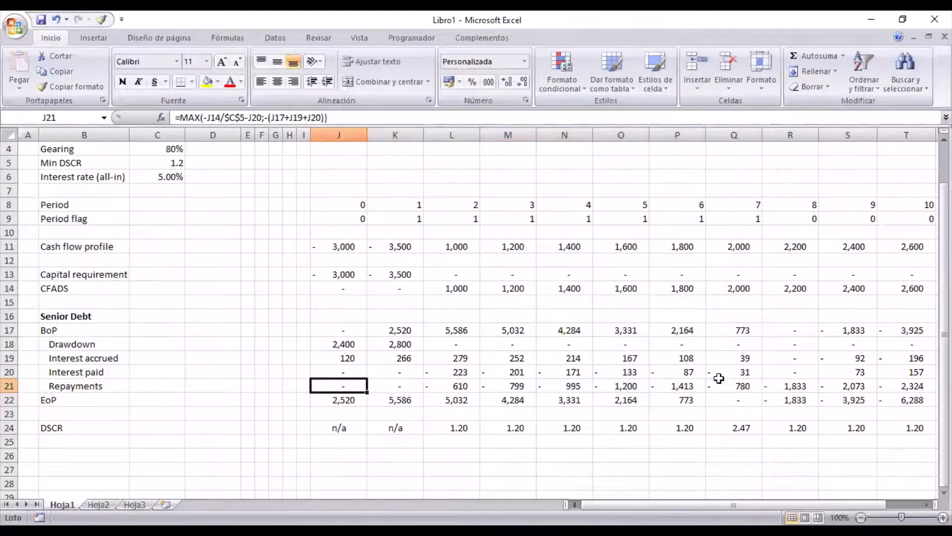
pyautogui.hotkey('ctrl', 'c')
pyautogui.hotkey('shift', 'Right')
pyautogui.hotkey('shift', 'Right')
pyautogui.hotkey('shift', 'Right')
pyautogui.hotkey('shift', 'Right')
pyautogui.hotkey('shift', 'Right')
pyautogui.hotkey('shift', 'Right')
pyautogui.hotkey('shift', 'Right')
pyautogui.hotkey('shift', 'Right')
pyautogui.hotkey('shift', 'Right')
pyautogui.hotkey('shift', 'Right')
pyautogui.press('Return')
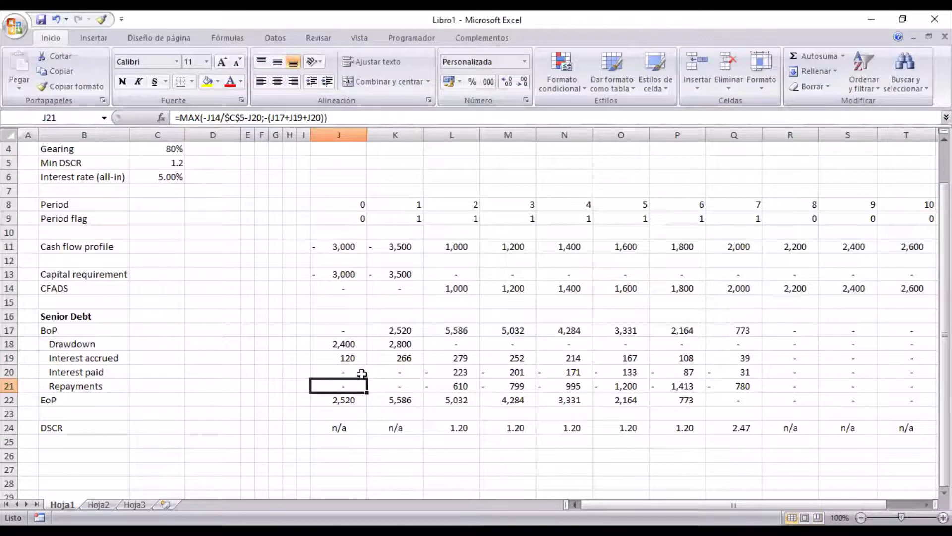
pyautogui.click(688, 430)
pyautogui.click(725, 428)
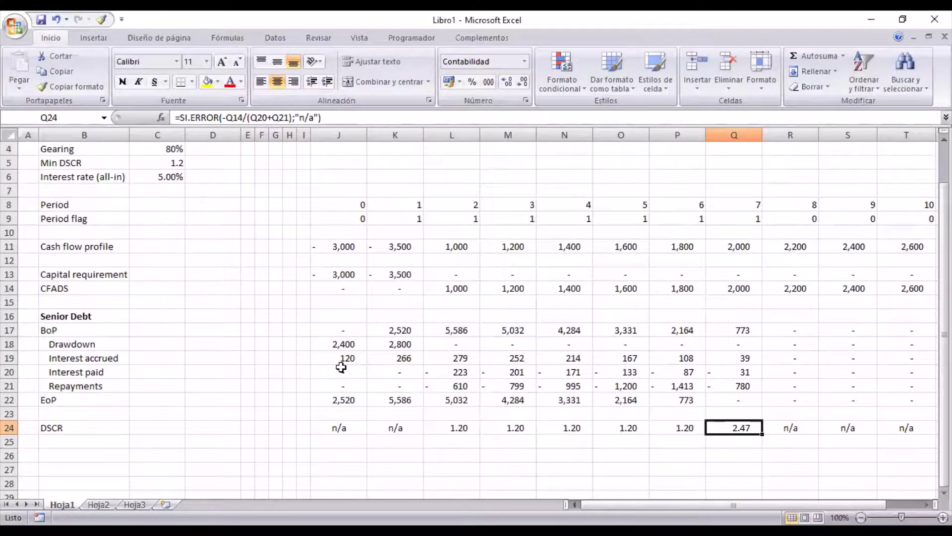
# Step: Try Min DSCR values of 1.25, 1.35 and 1.32 in C5
pyautogui.click(157, 162)
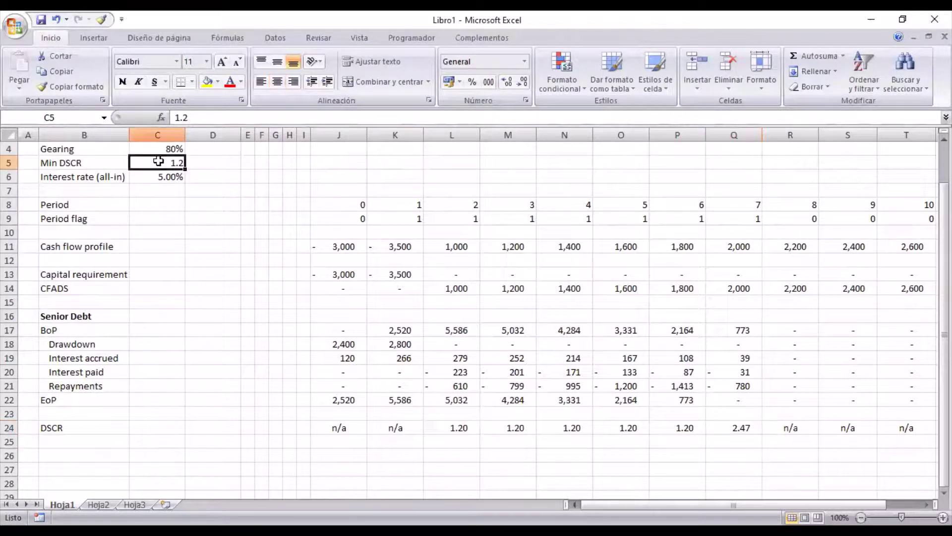
pyautogui.click(201, 114)
pyautogui.write('55')
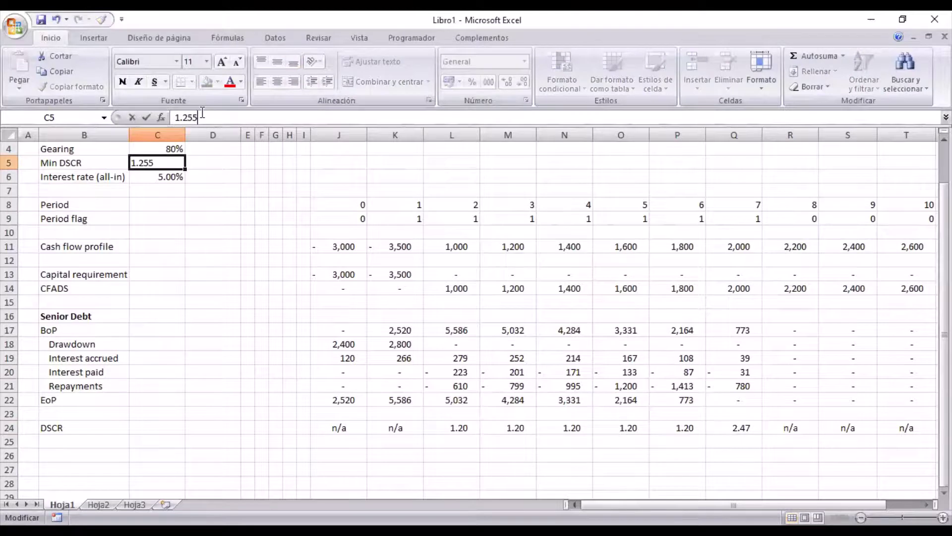
pyautogui.press('Return')
pyautogui.press('Up')
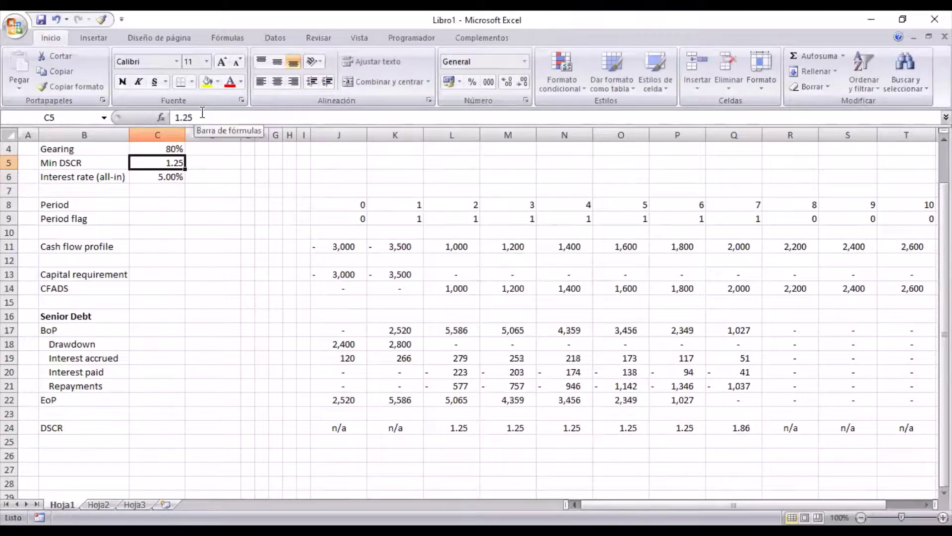
pyautogui.write('1.3')
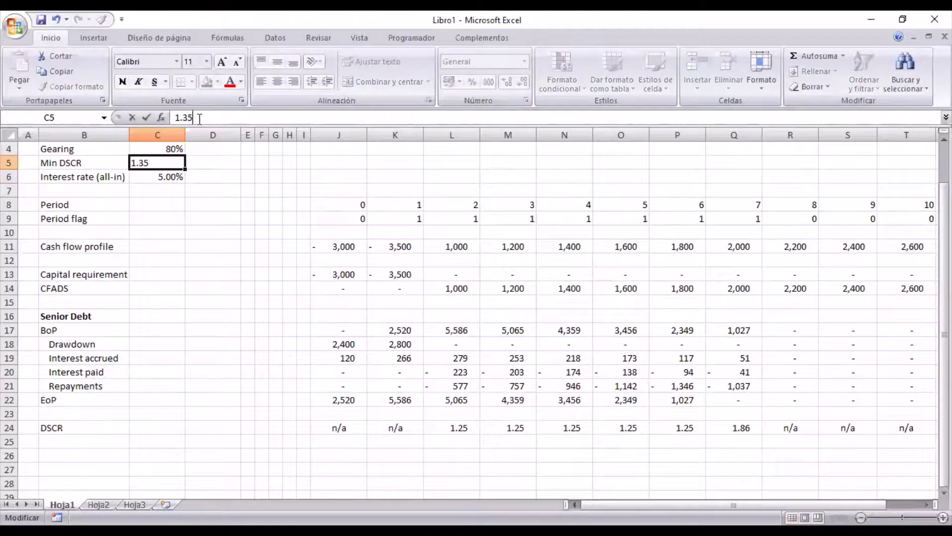
pyautogui.press('Return')
pyautogui.press('Up')
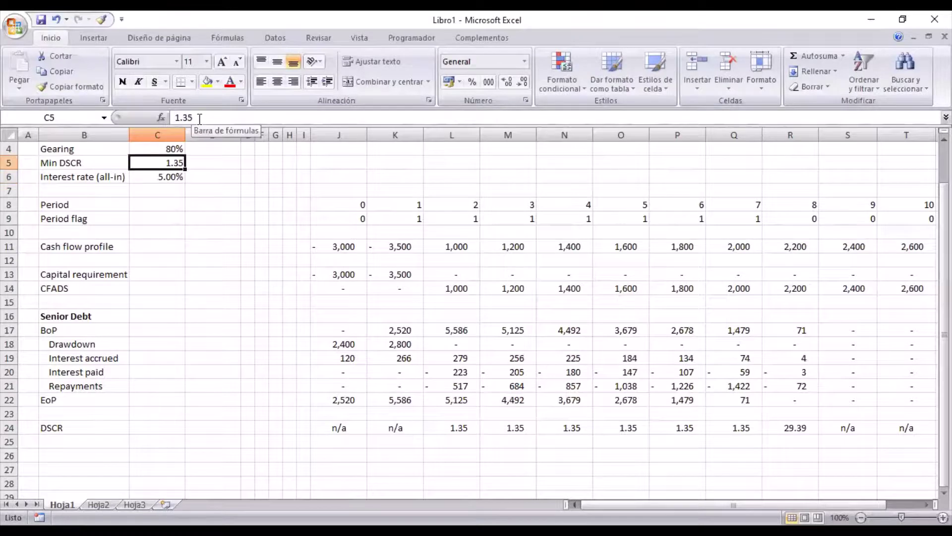
pyautogui.click(200, 119)
pyautogui.scroll(1, 358, 279)
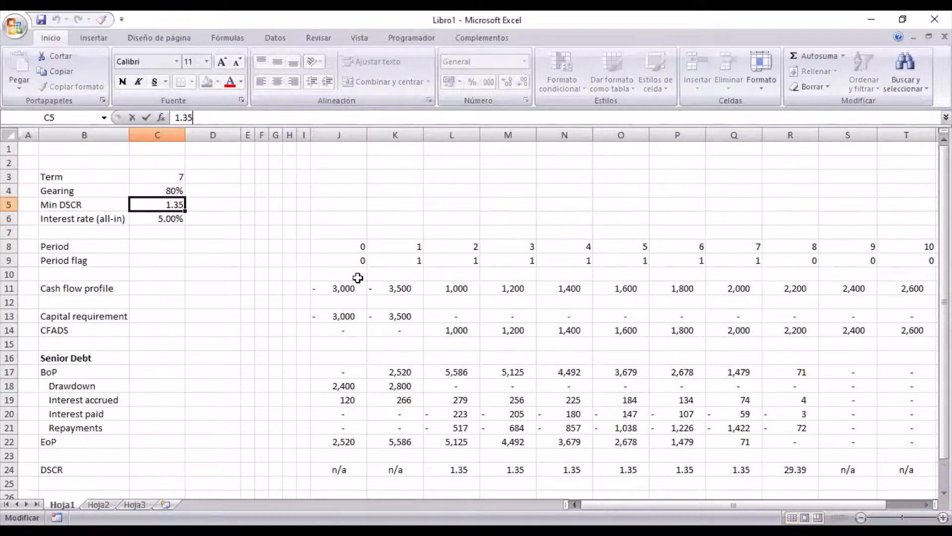
pyautogui.scroll(-2, 358, 270)
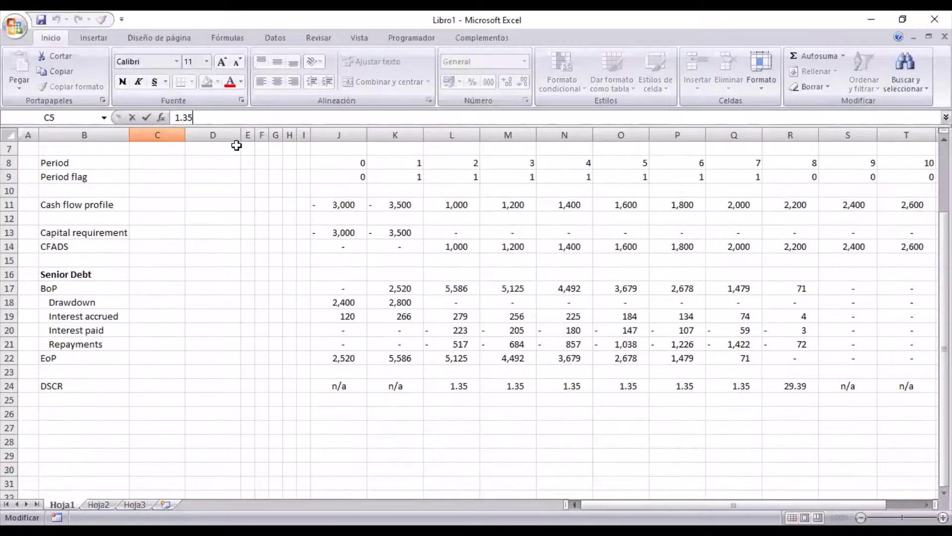
pyautogui.press('Return')
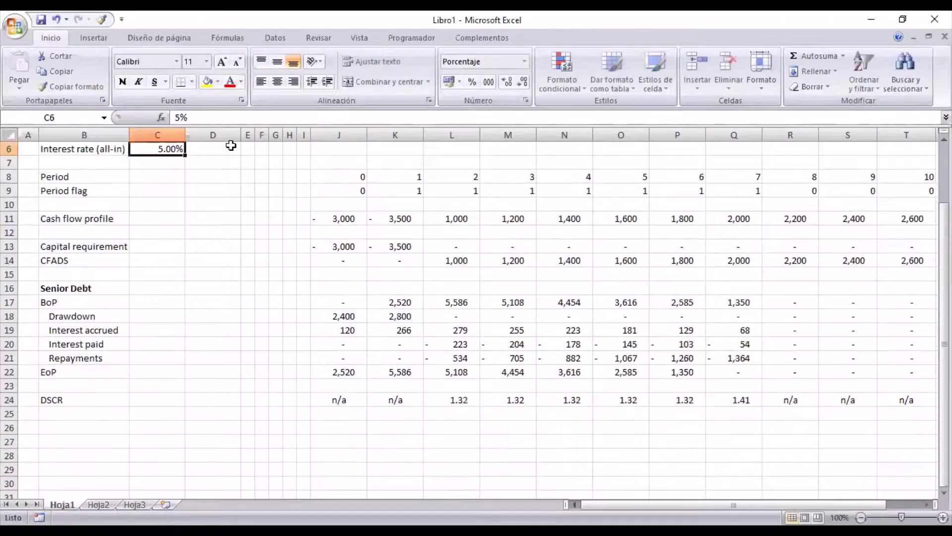
pyautogui.press('Up')
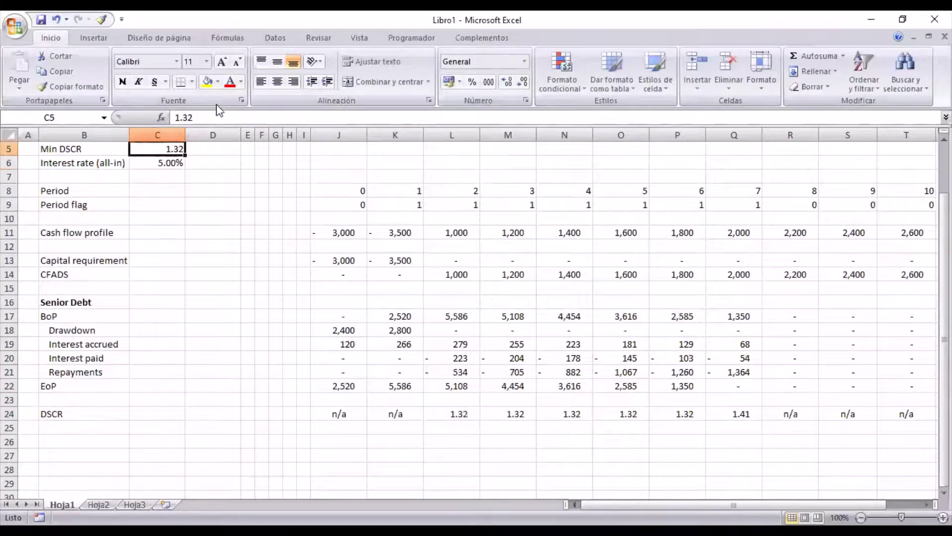
# Step: Refine Min DSCR through 1.33 and 1.34 to 1.3355, then check the period 7 DSCR
pyautogui.click(222, 118)
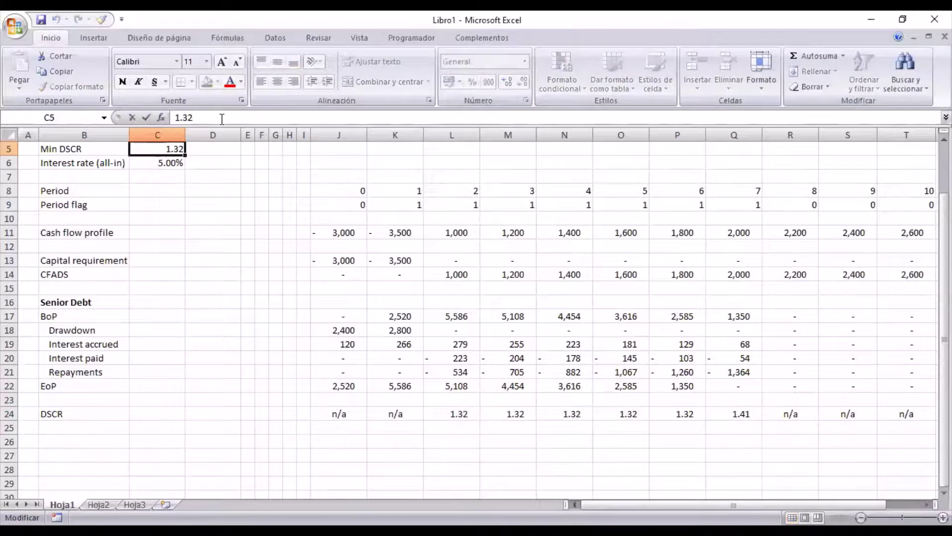
pyautogui.press('BackSpace')
pyautogui.write('3')
pyautogui.press('Return')
pyautogui.press('Up')
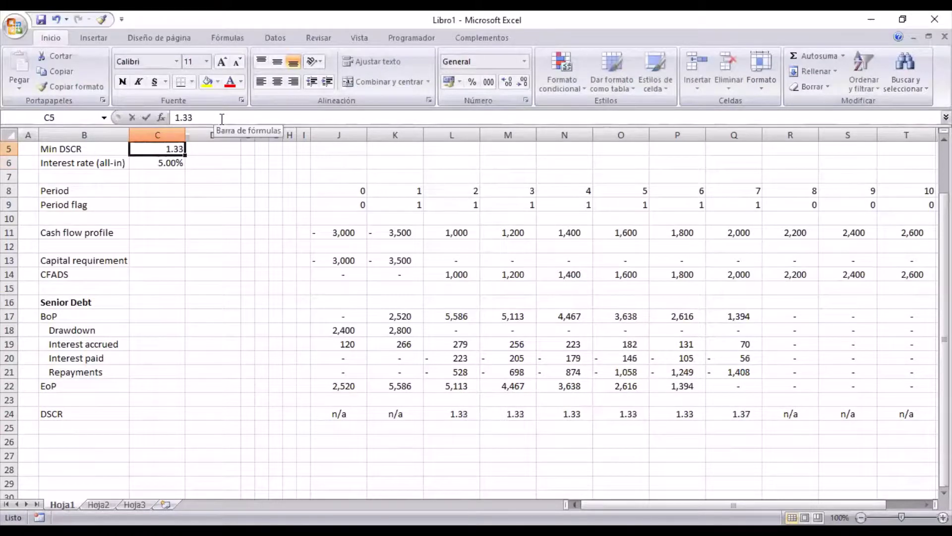
pyautogui.click(221, 117)
pyautogui.press('BackSpace')
pyautogui.write('4')
pyautogui.press('Return')
pyautogui.press('Up')
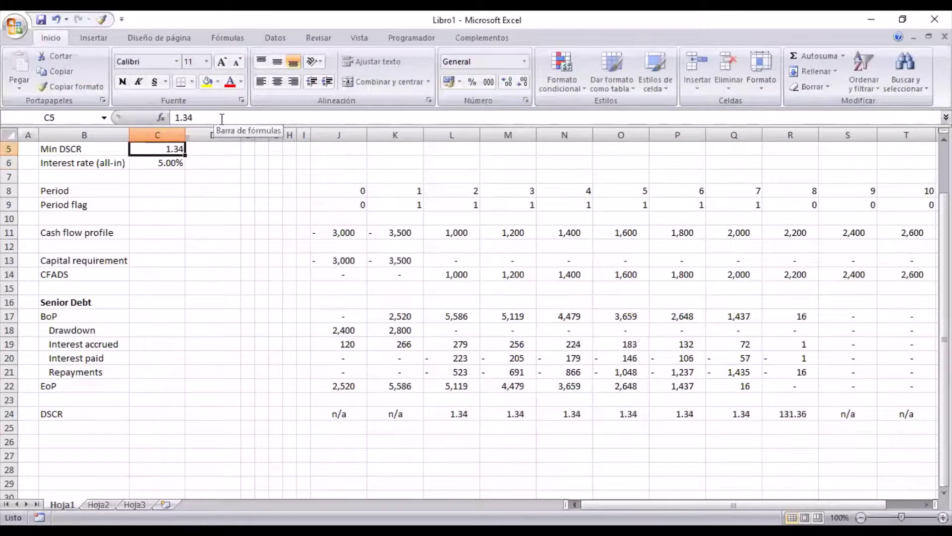
pyautogui.click(222, 118)
pyautogui.press('BackSpace')
pyautogui.write('355')
pyautogui.press('Return')
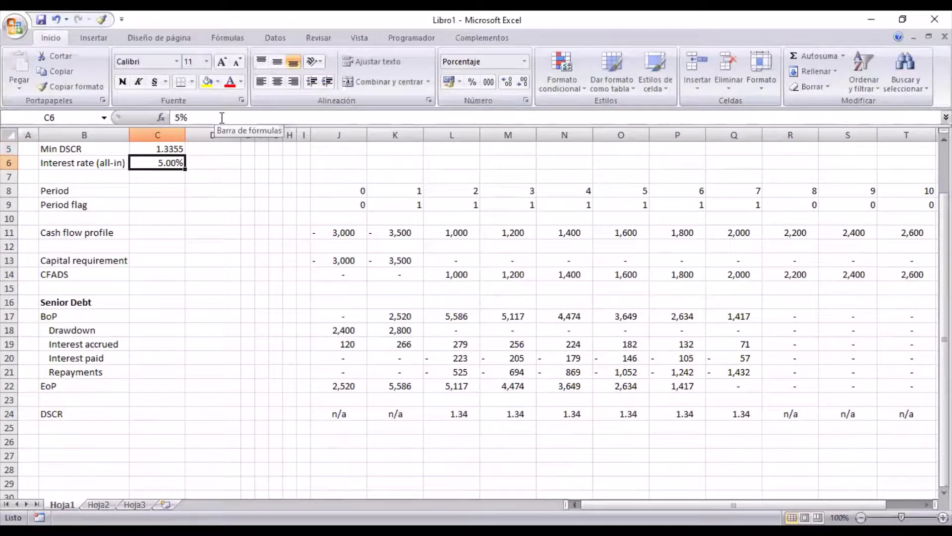
pyautogui.click(743, 418)
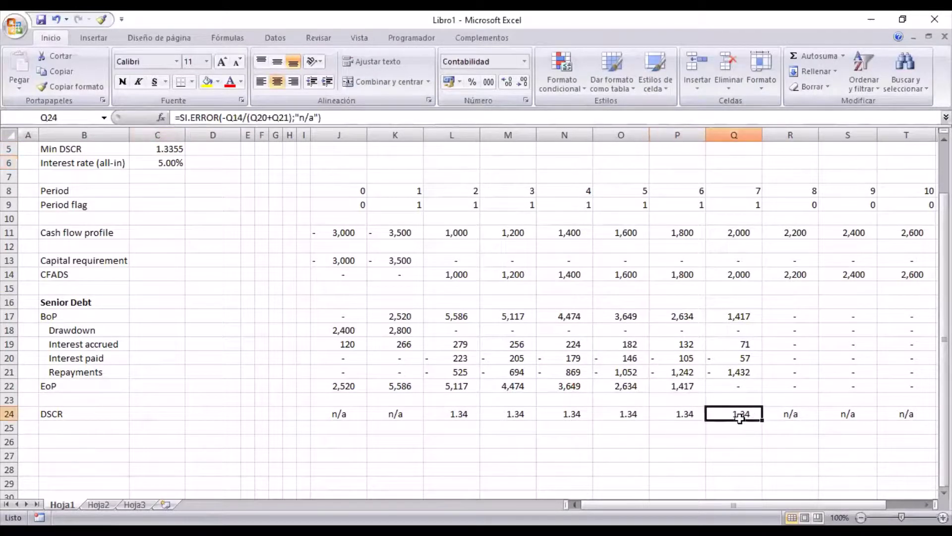
pyautogui.click(770, 416)
pyautogui.scroll(2, 762, 399)
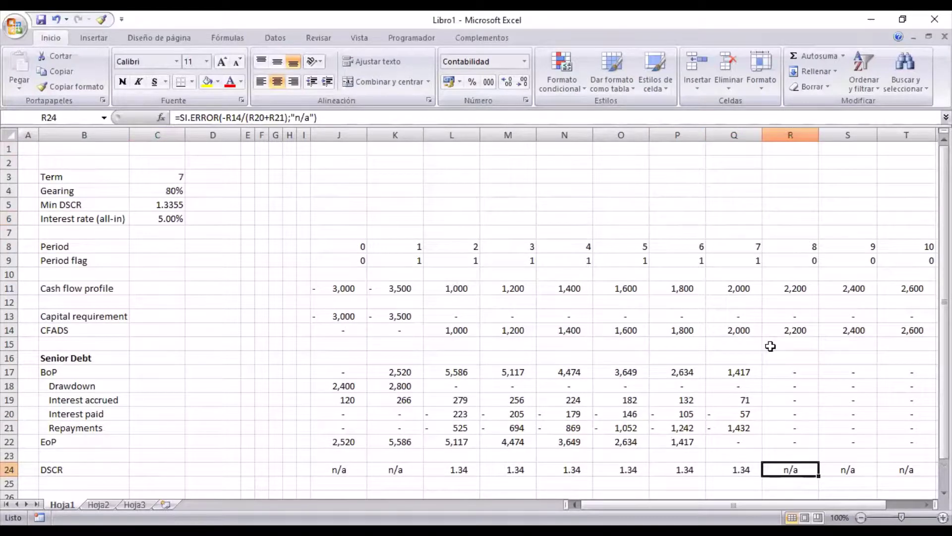
pyautogui.scroll(-1, 772, 345)
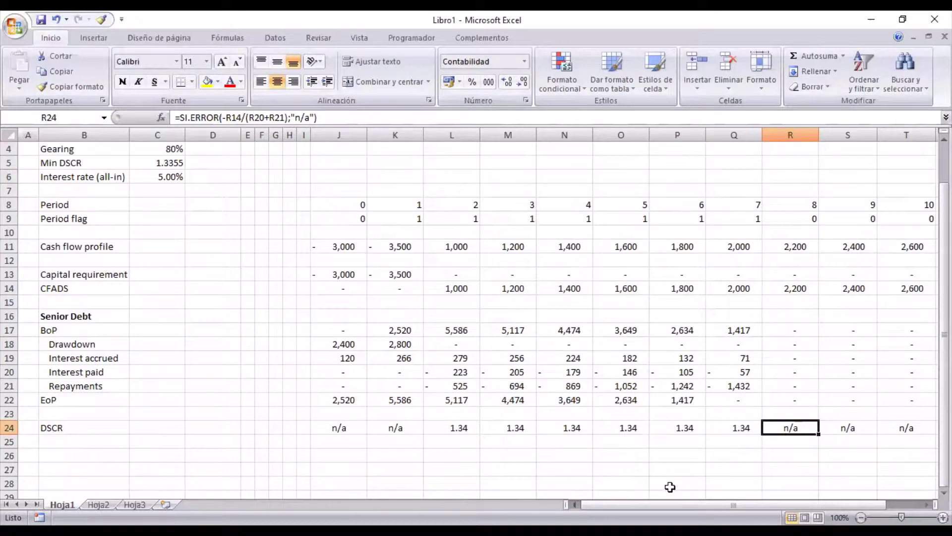
pyautogui.moveTo(679, 505)
pyautogui.mouseDown()
pyautogui.moveTo(712, 505)
pyautogui.moveTo(665, 503)
pyautogui.mouseUp()
pyautogui.scroll(1, 252, 341)
pyautogui.scroll(-1, 252, 340)
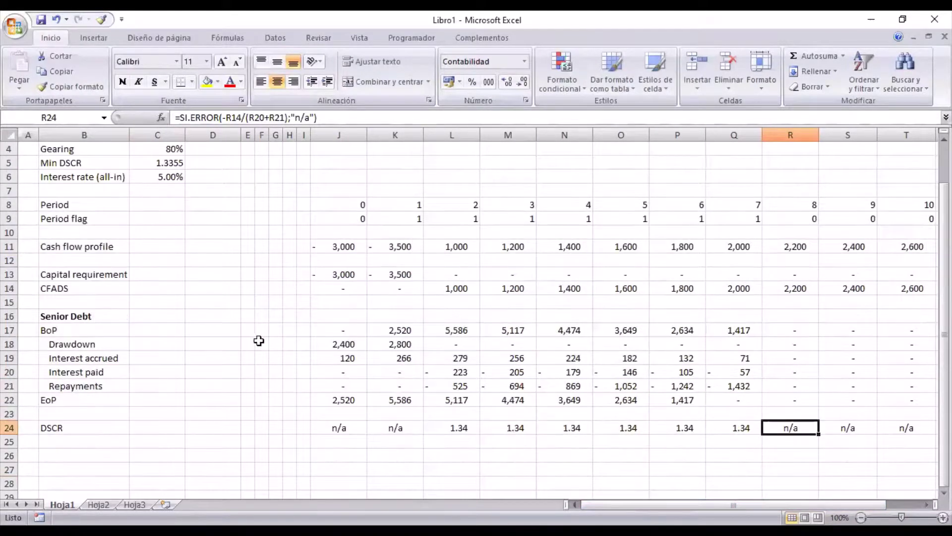